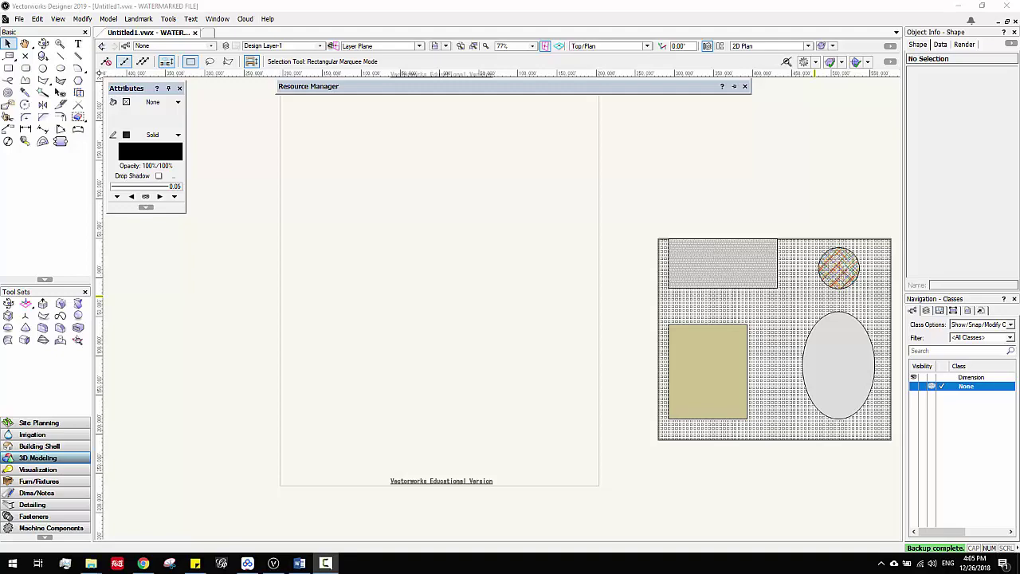
Step: Show the Snapping palette with Ctrl+8 and adjust the view of the hatched plan
key("ctrl+8")
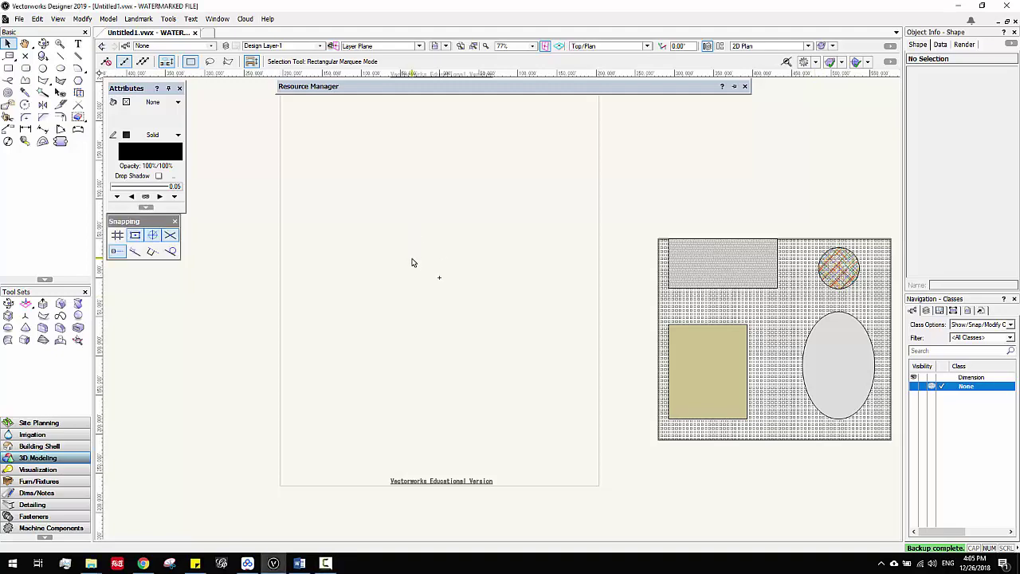
mouse_move(414, 229)
middle_mouse_down()
mouse_move(434, 286)
mouse_move(430, 259)
mouse_move(409, 242)
mouse_move(446, 244)
mouse_move(449, 234)
middle_mouse_up()
scroll(409, 243, "down", 2)
scroll(447, 248, "up", 2)
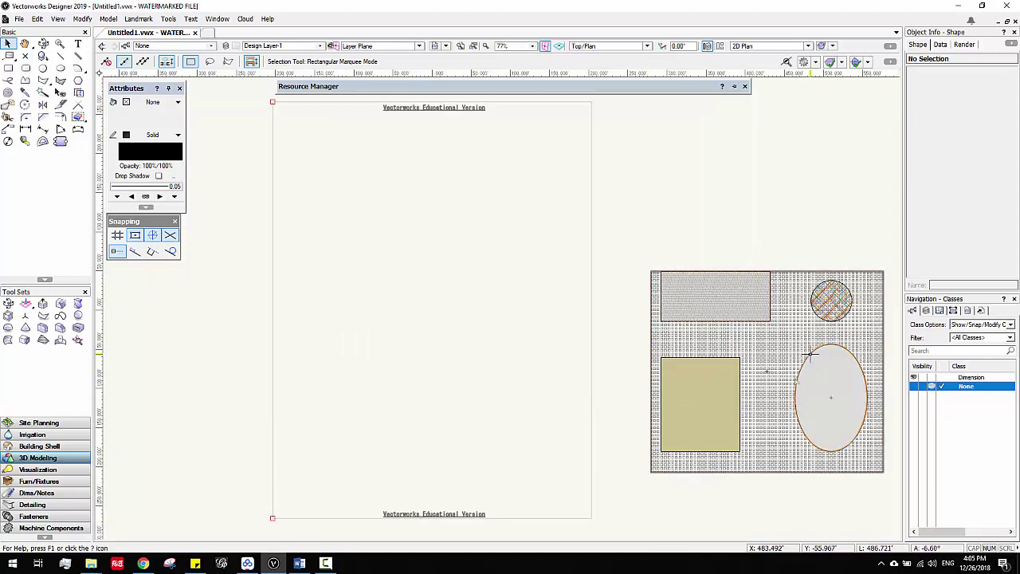
left_click(20, 20)
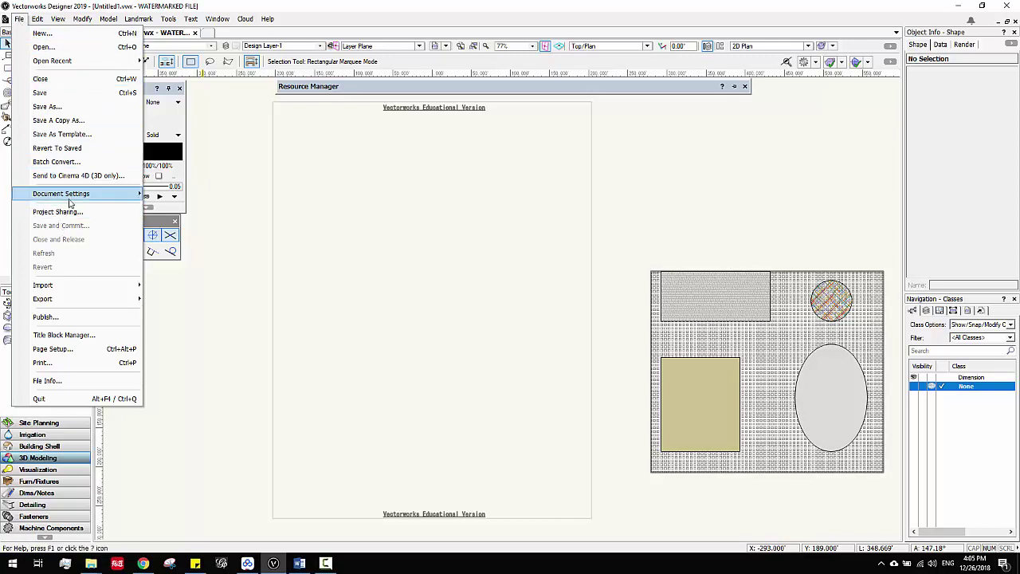
mouse_move(70, 201)
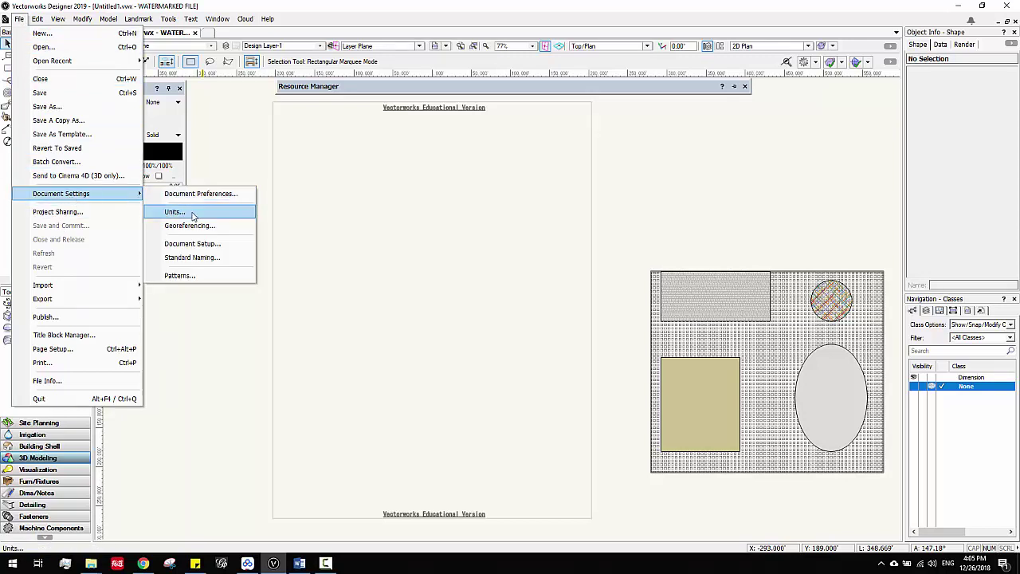
left_click(176, 211)
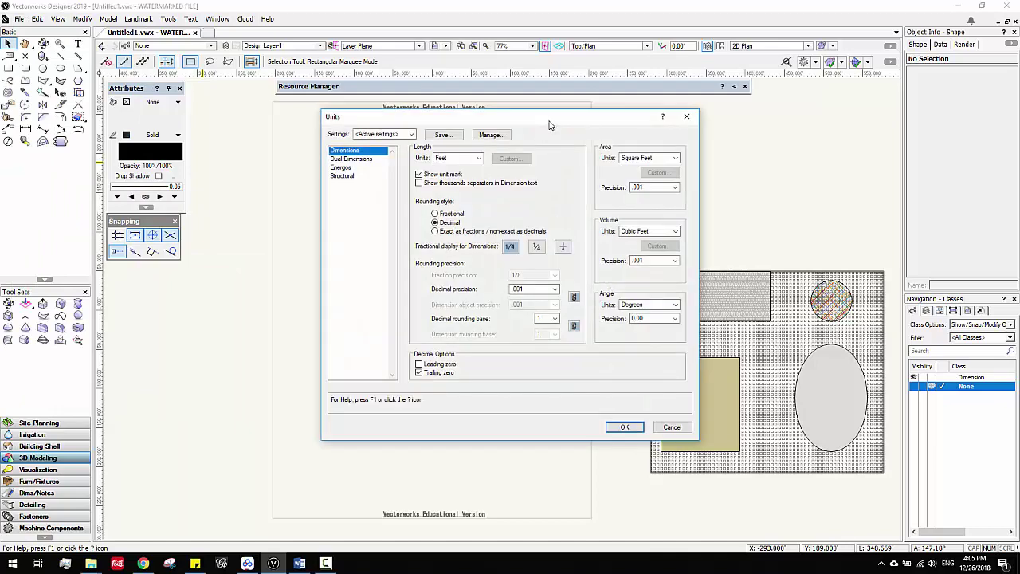
left_click(701, 153)
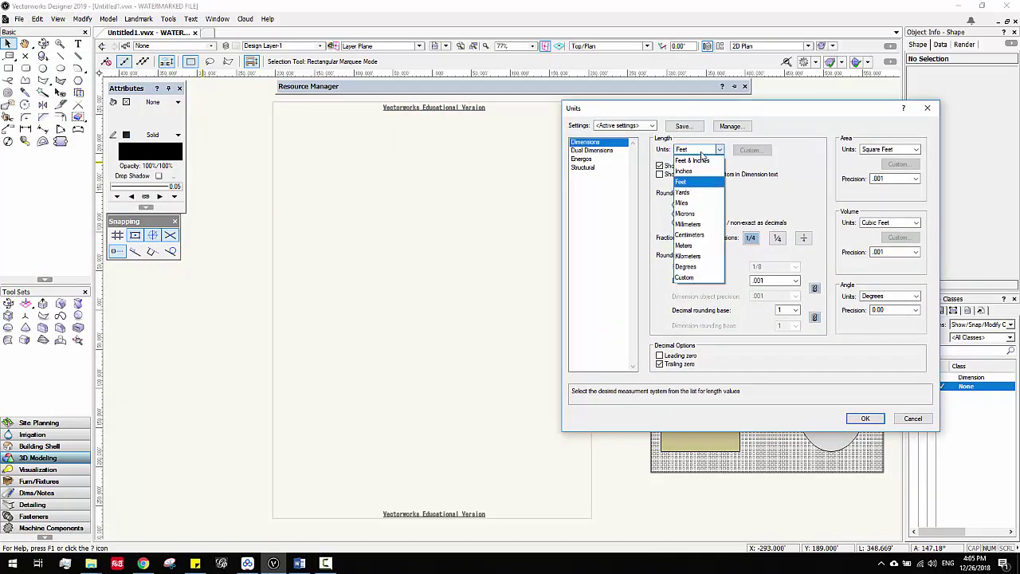
left_click(701, 154)
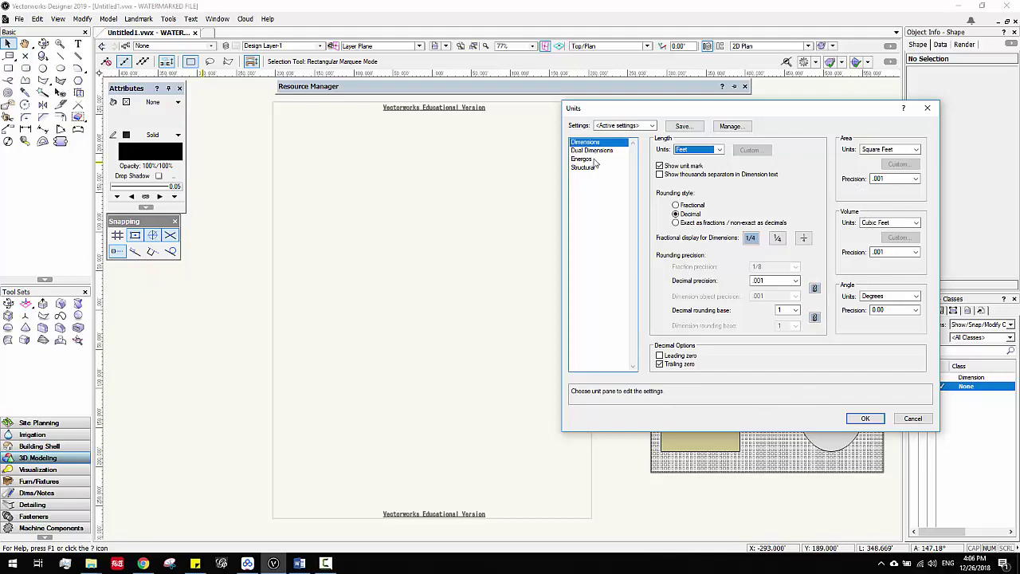
Step: Close the Units dialog and draw a 66.186' horizontal line near the page's upper left
left_click(864, 419)
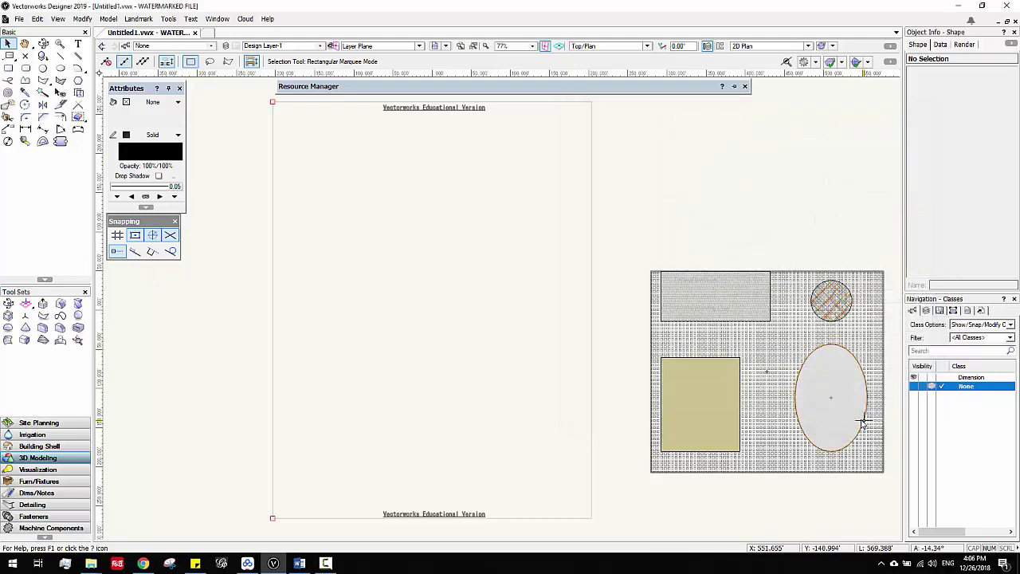
left_click(62, 57)
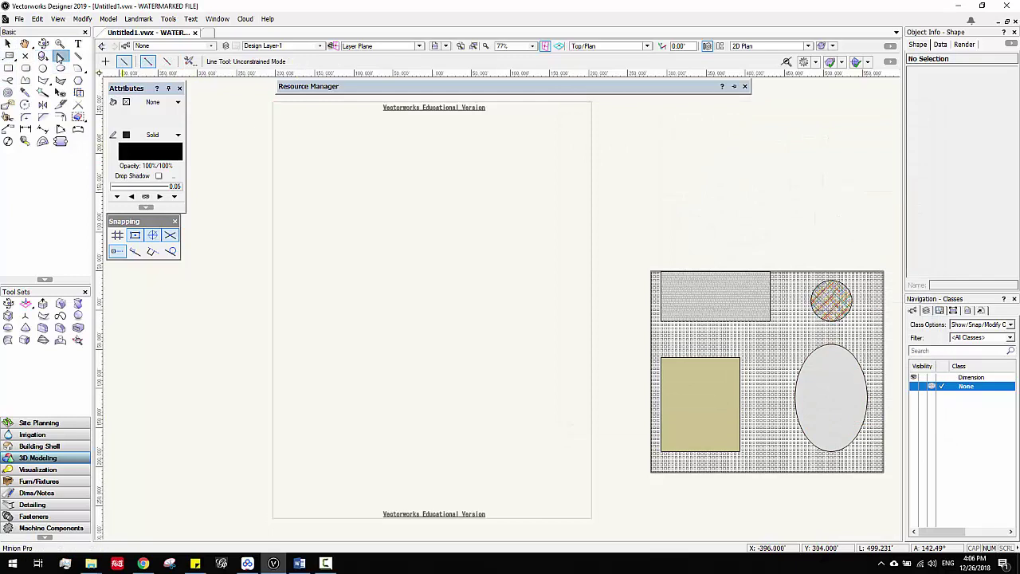
left_click(314, 168)
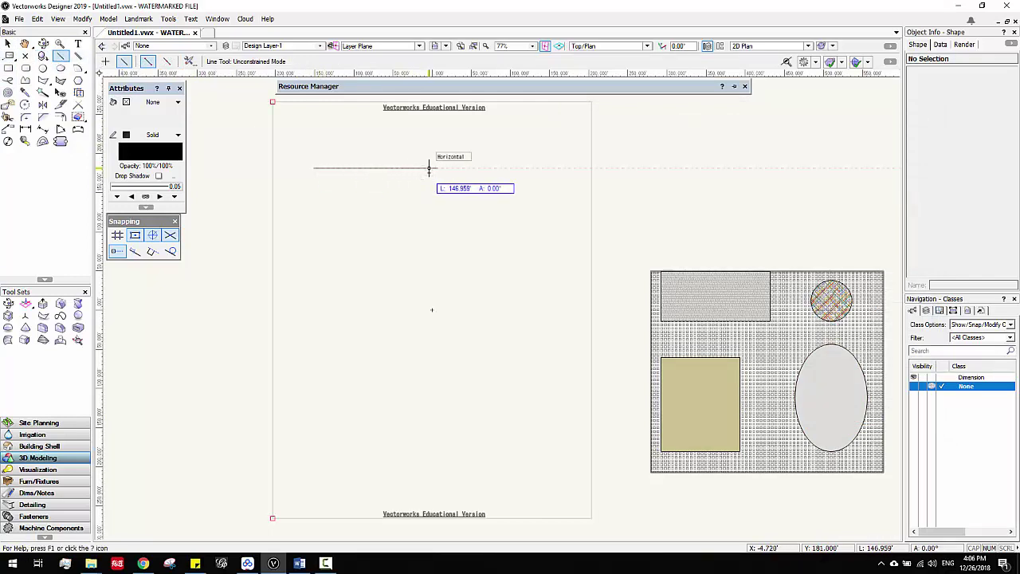
key("ctrl+alt+a")
left_click_drag(273, 121, 584, 263)
left_click(412, 274)
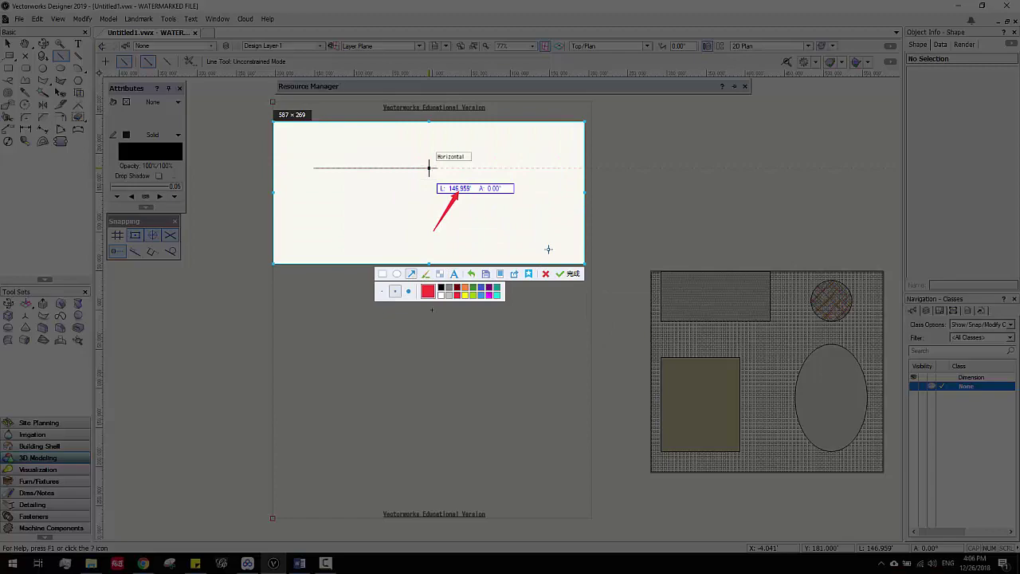
key("Return")
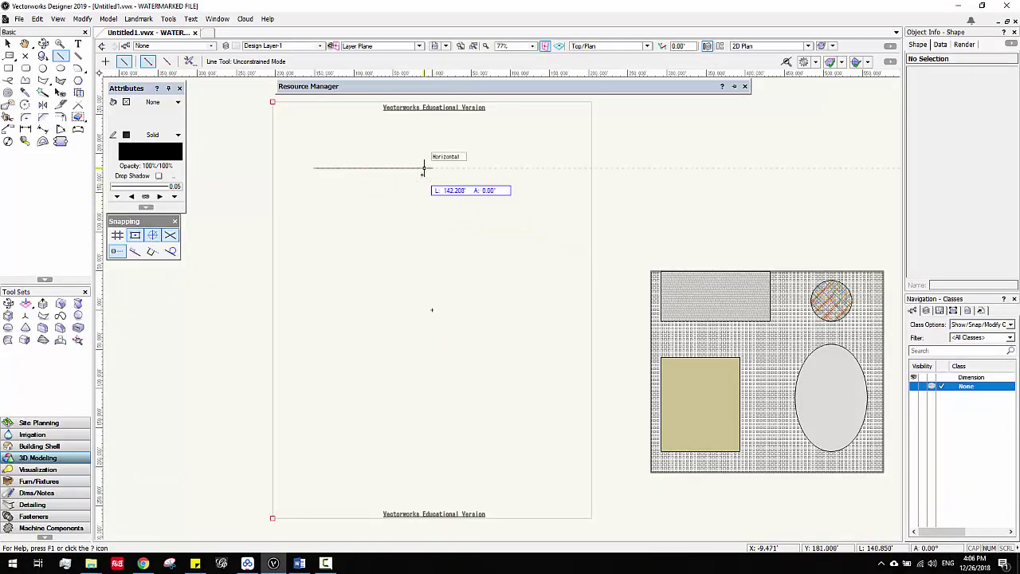
left_click(366, 167)
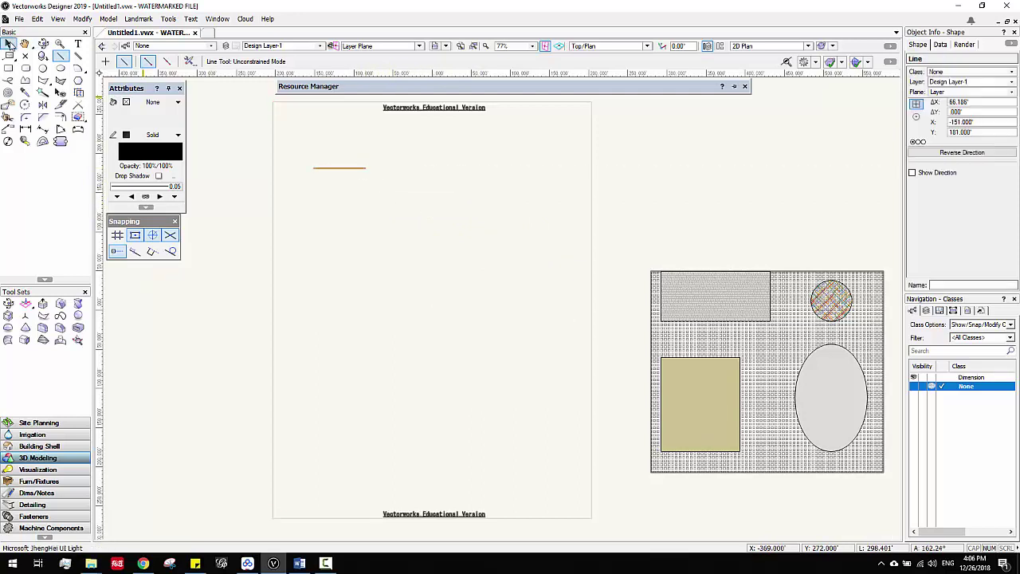
Step: Move the line toward the page centre and set its ΔX length to 100'
left_click(8, 43)
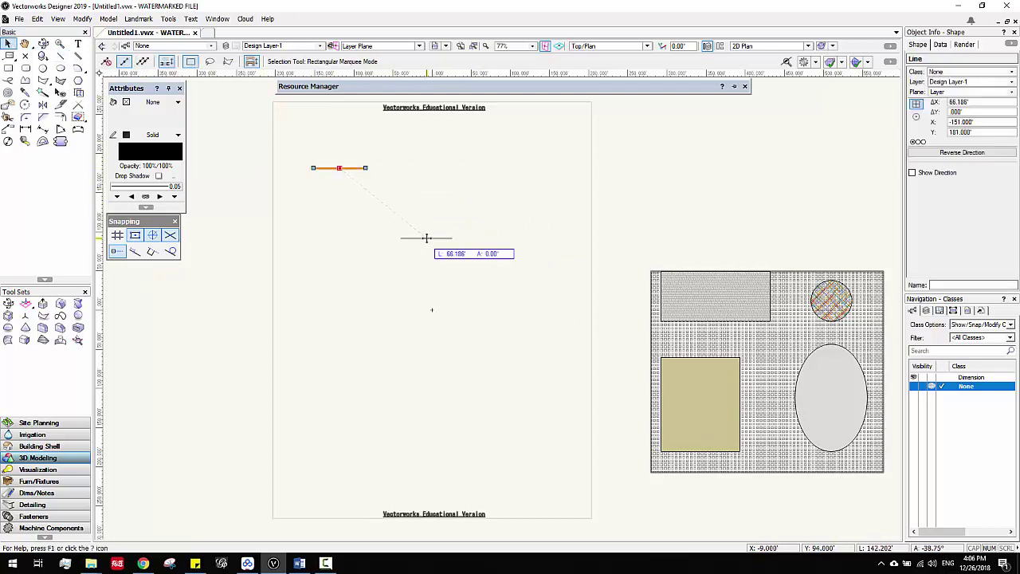
left_click_drag(426, 237, 426, 238)
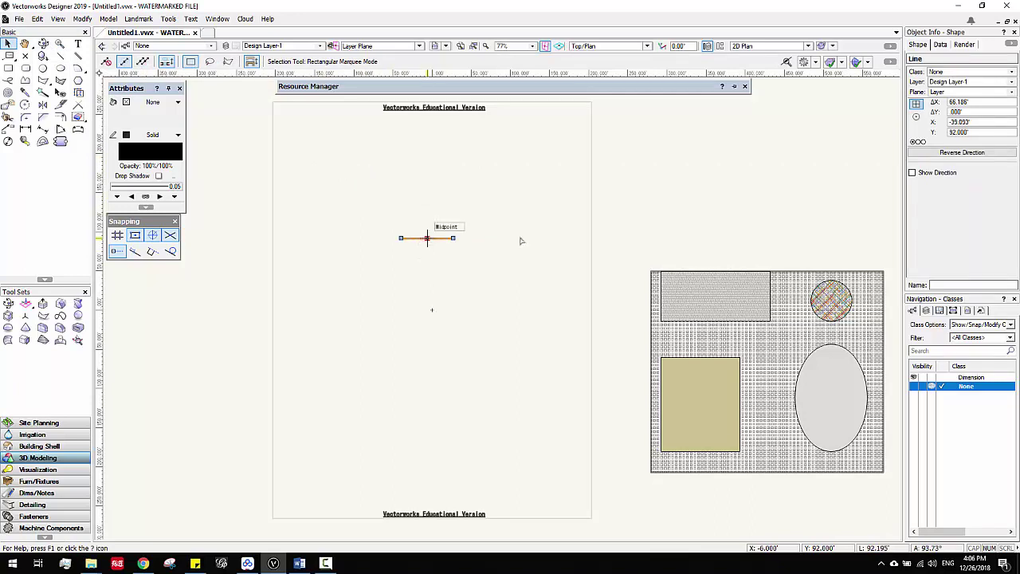
left_click(969, 102)
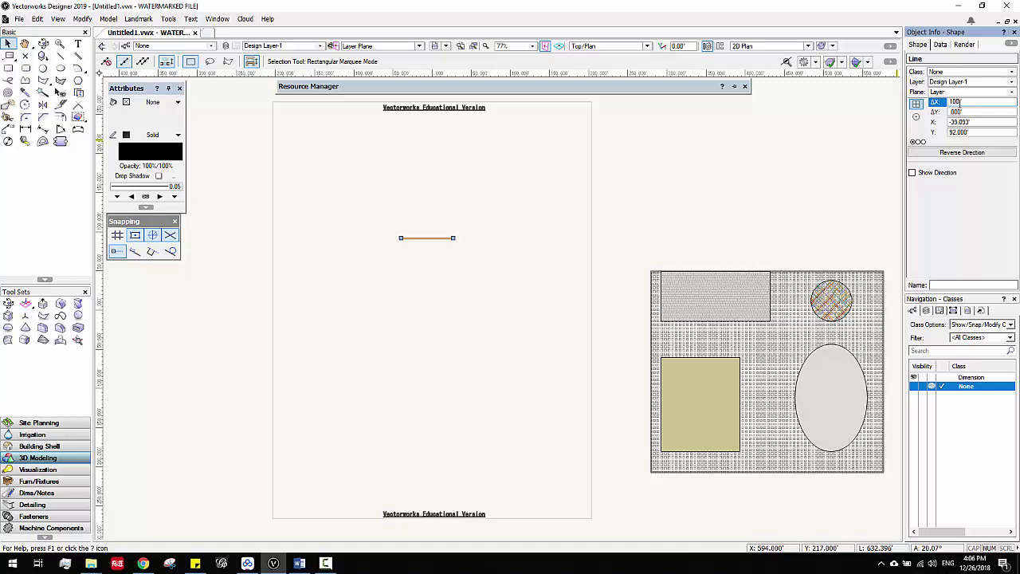
key("Return")
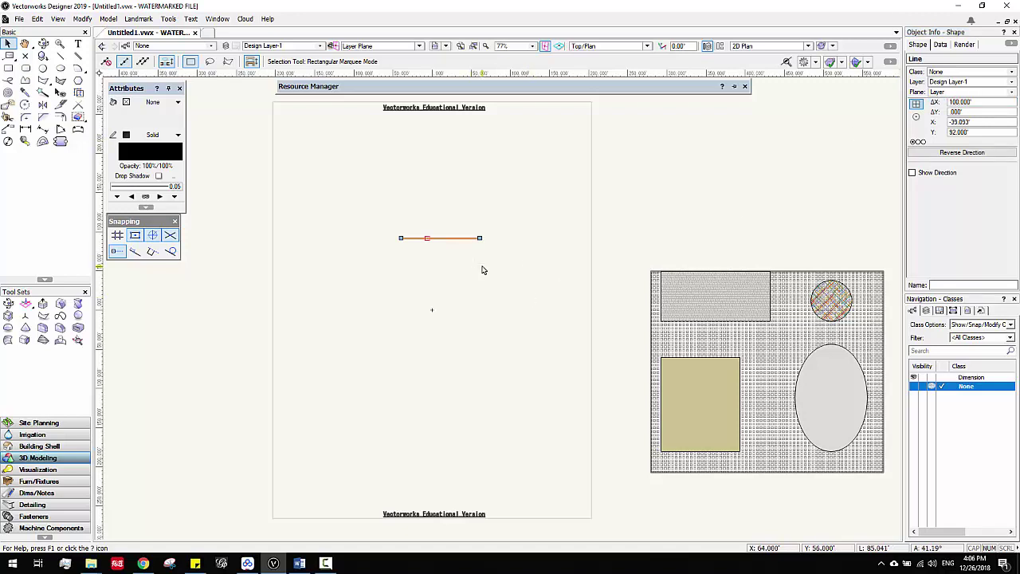
left_click(505, 268)
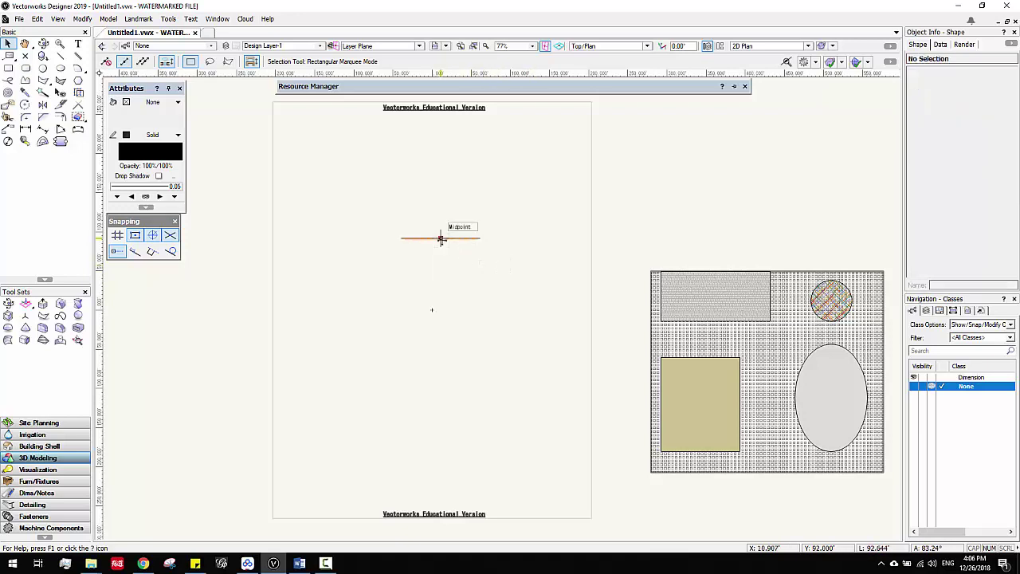
Step: Set the printer paper to A3 landscape, giving a 16.54 by 11.69 inch printable area
left_click(18, 18)
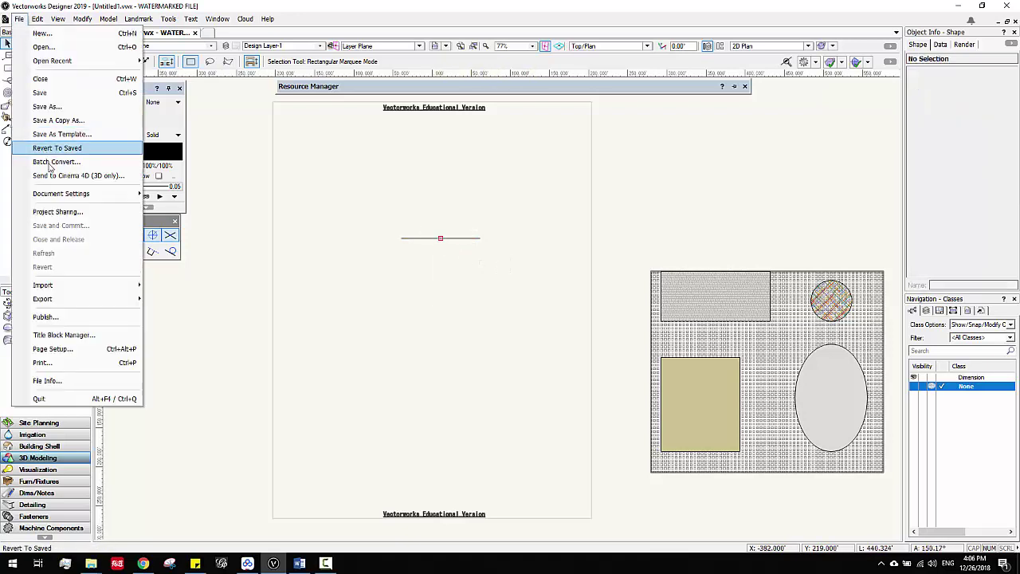
left_click(75, 355)
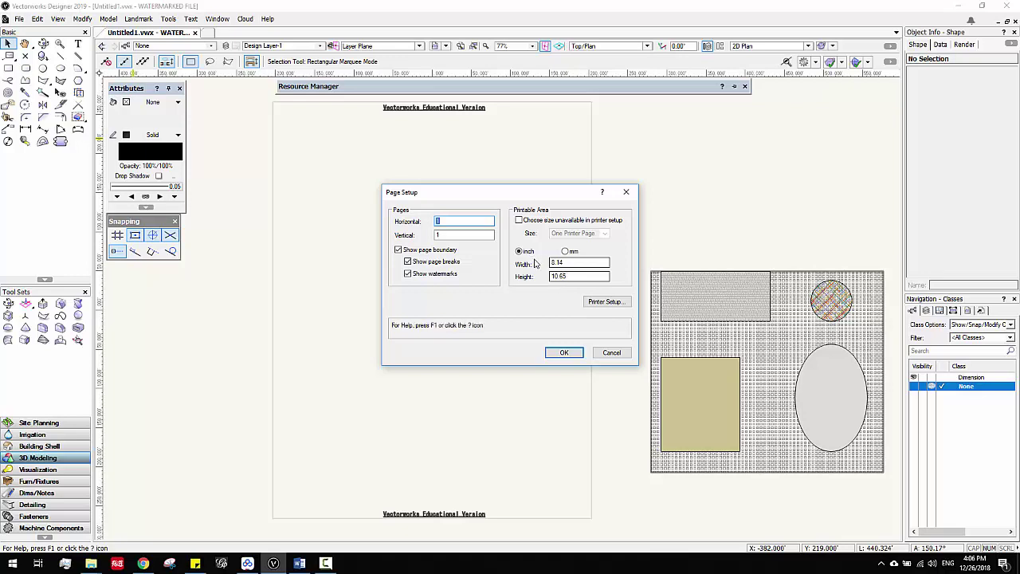
left_click(598, 306)
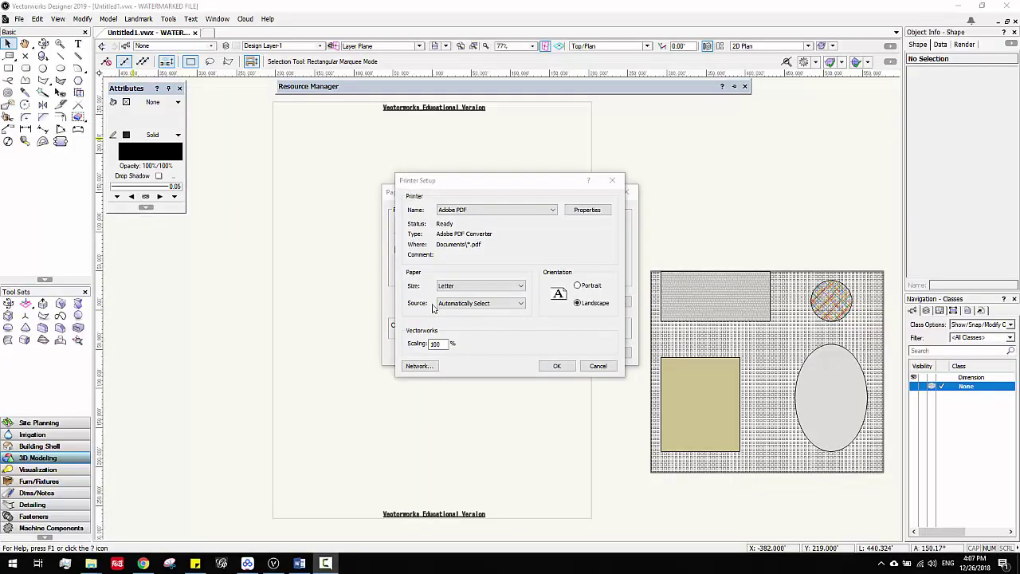
left_click(478, 285)
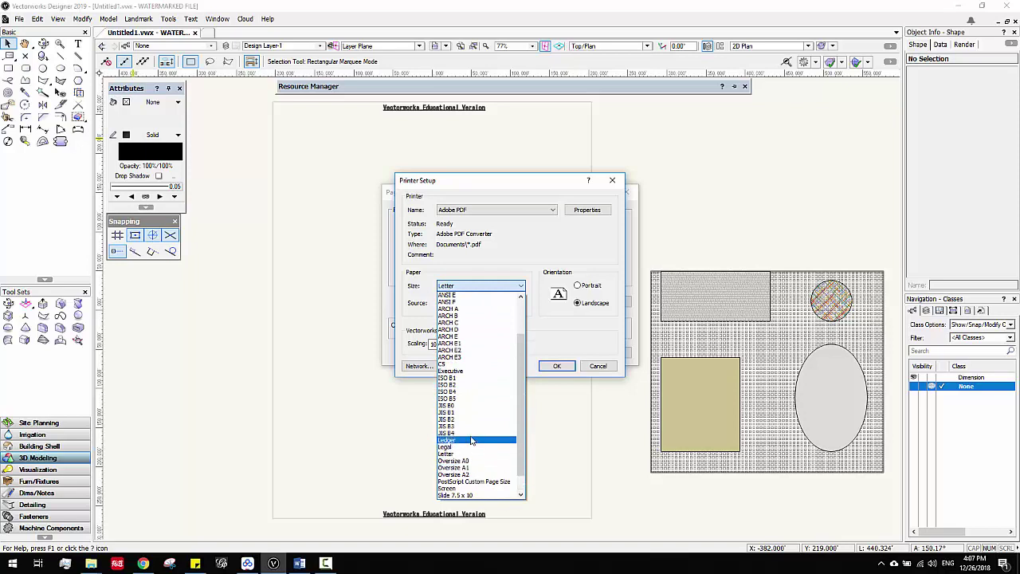
scroll(469, 435, "up", 3)
left_click(459, 323)
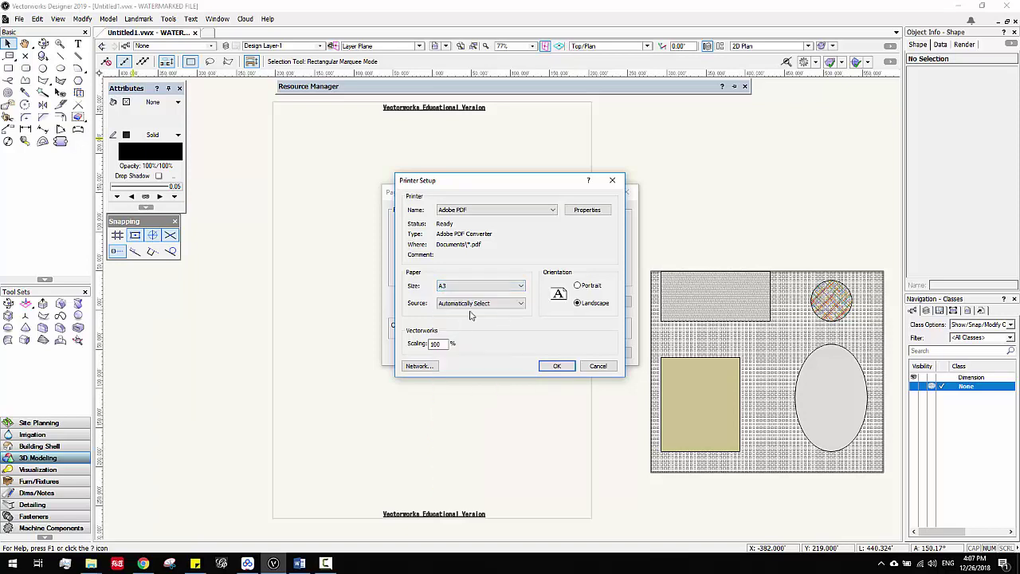
left_click(558, 369)
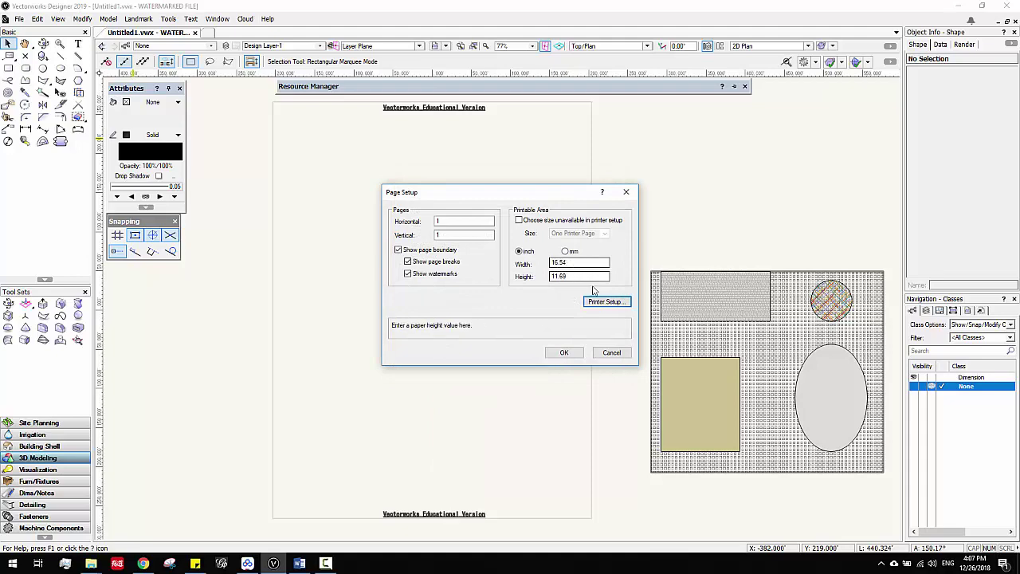
Step: Apply the A3 page setup and check the new page boundary
left_click(564, 352)
scroll(393, 291, "down", 5)
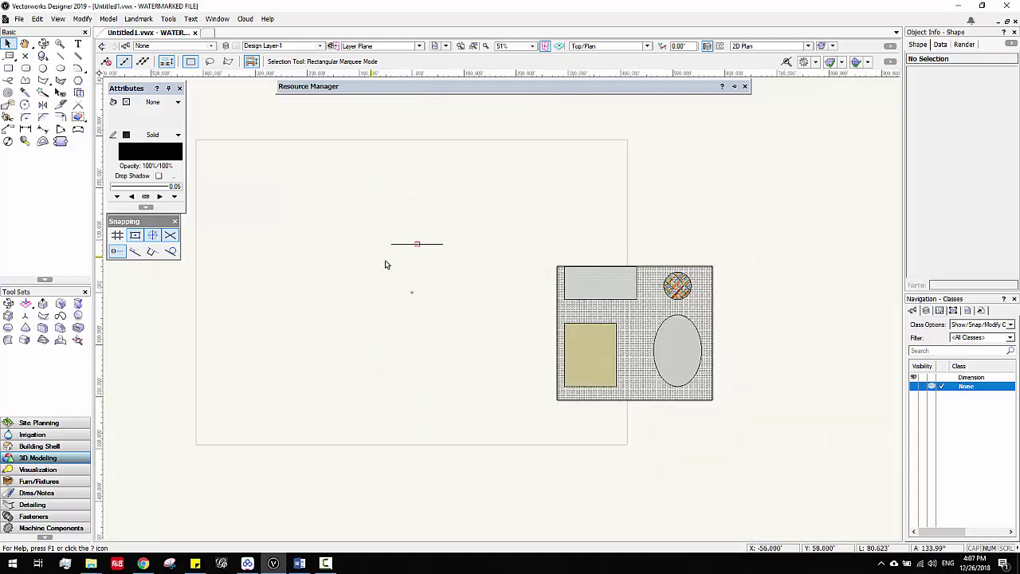
scroll(364, 231, "up", 2)
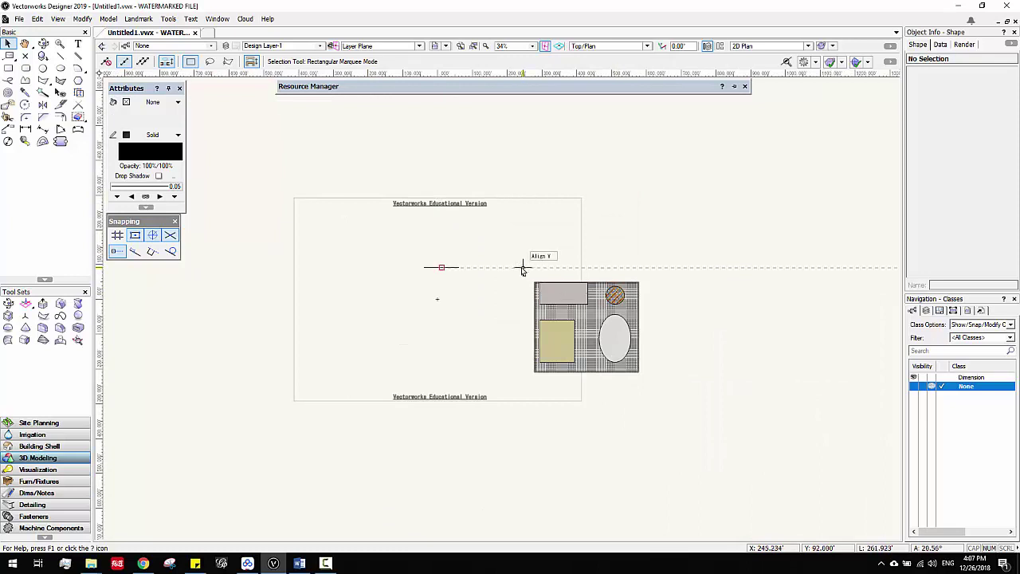
Step: Move the group of hatched shapes further right, outside the page
left_click_drag(520, 277, 679, 391)
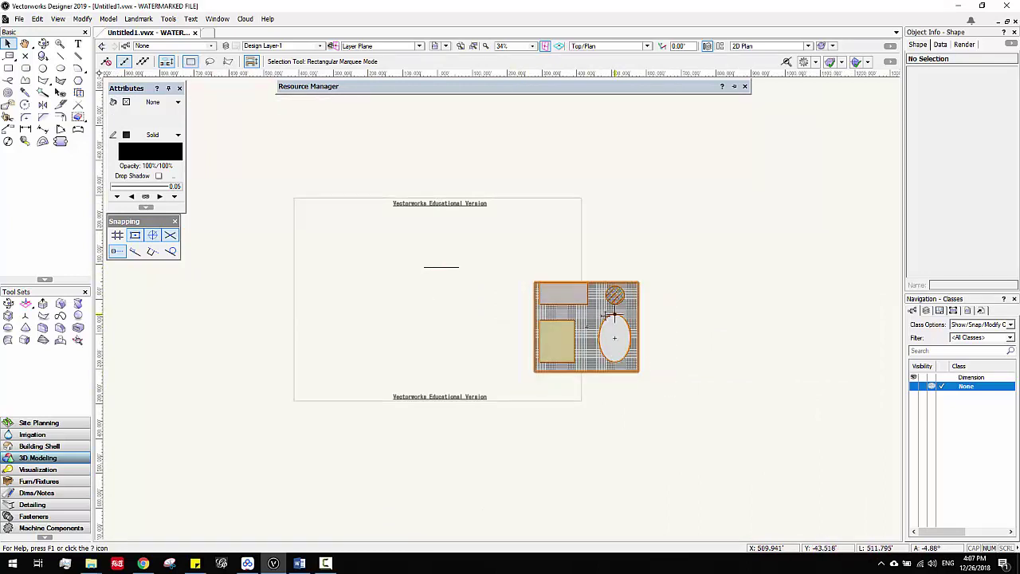
left_click_drag(601, 313, 698, 313)
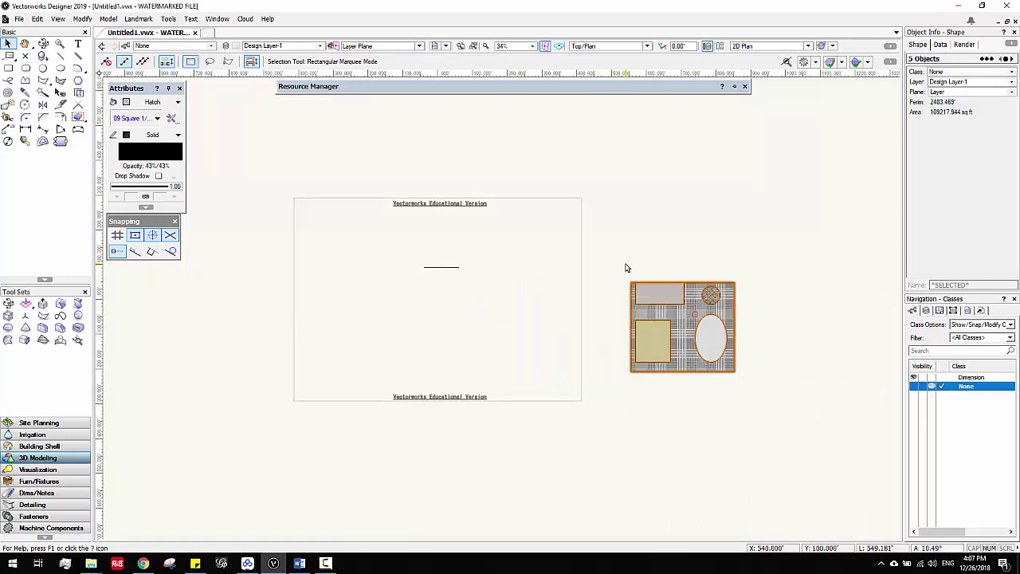
left_click(571, 282)
scroll(463, 286, "up", 2)
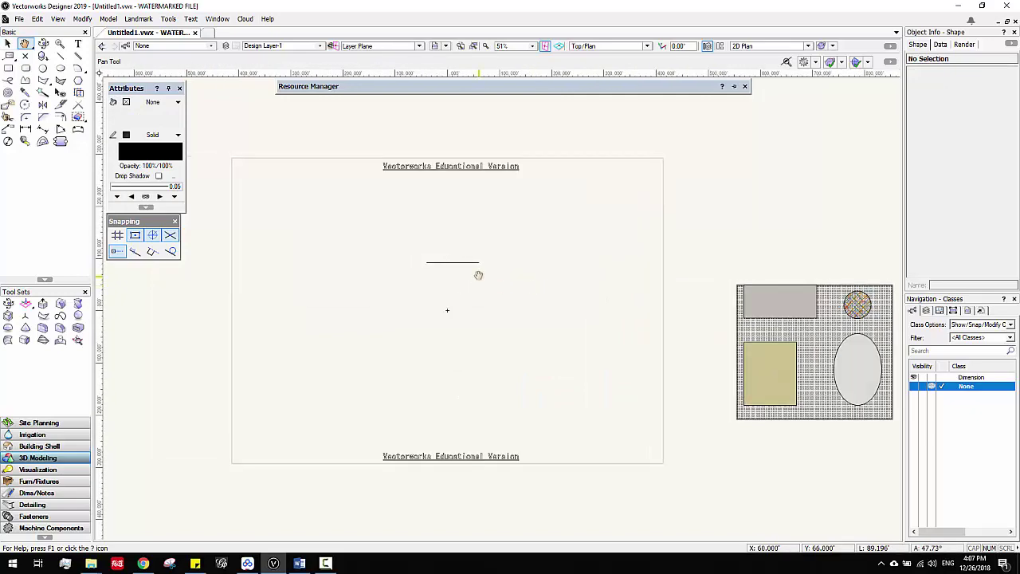
left_click(19, 18)
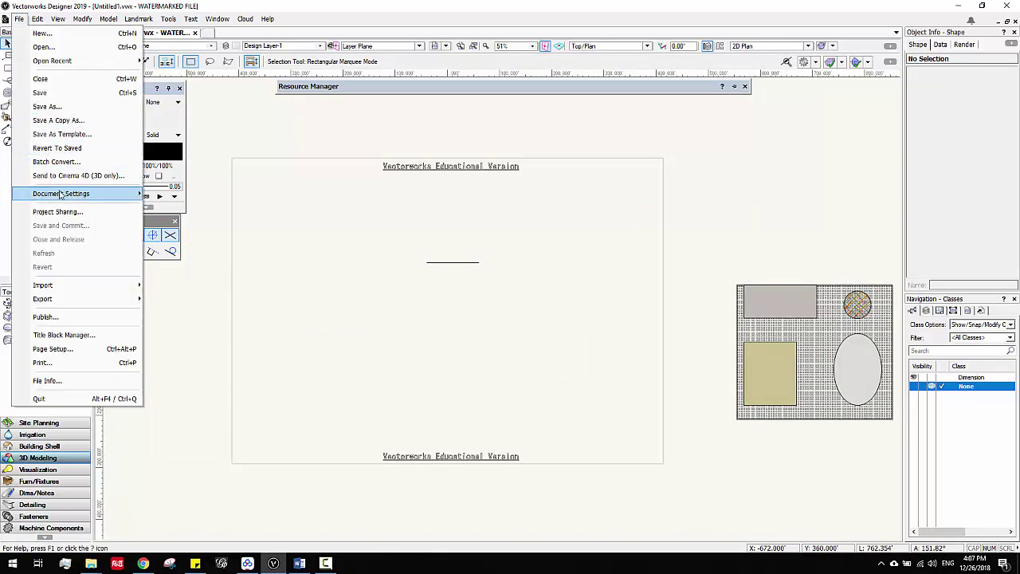
Step: In Document Setup, change the Layer Scale to 1" = 20' and apply it
mouse_move(144, 200)
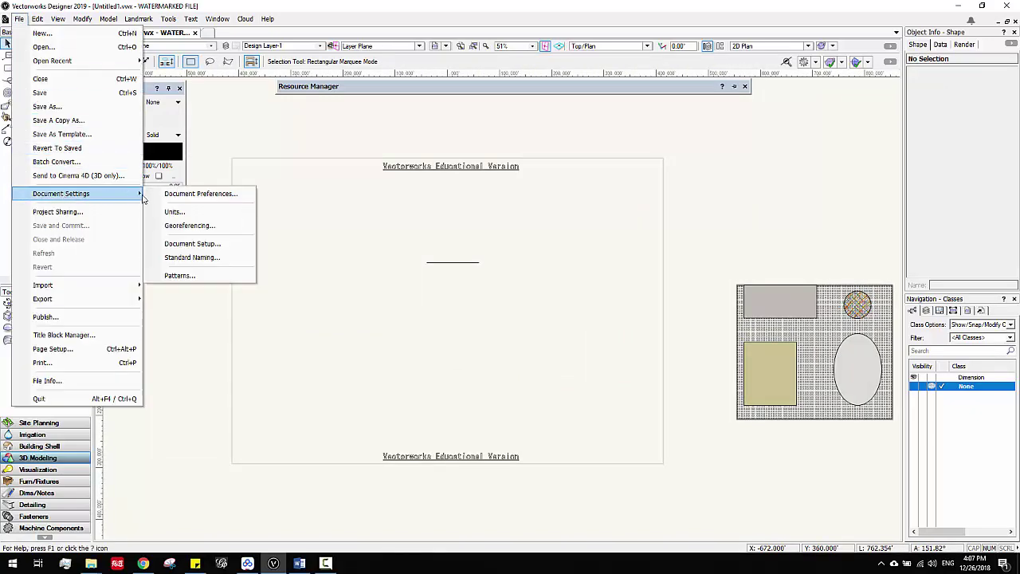
left_click(206, 245)
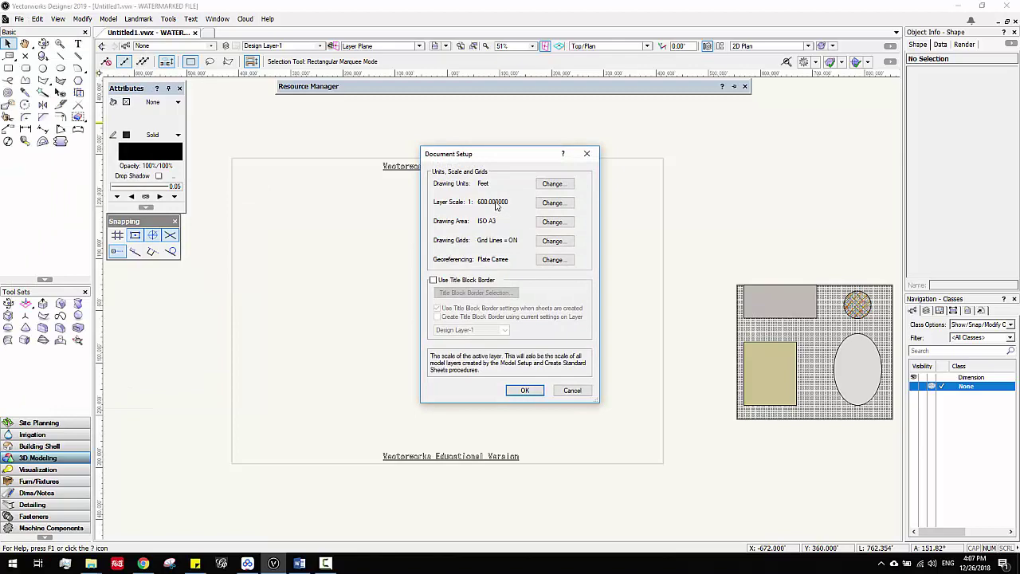
left_click_drag(503, 157, 609, 157)
left_click(658, 202)
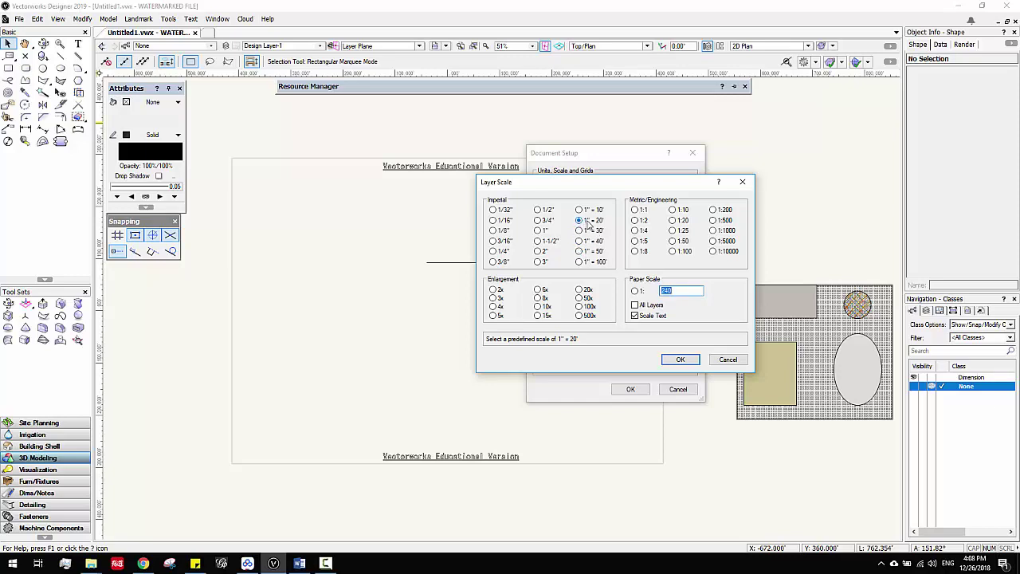
left_click(681, 359)
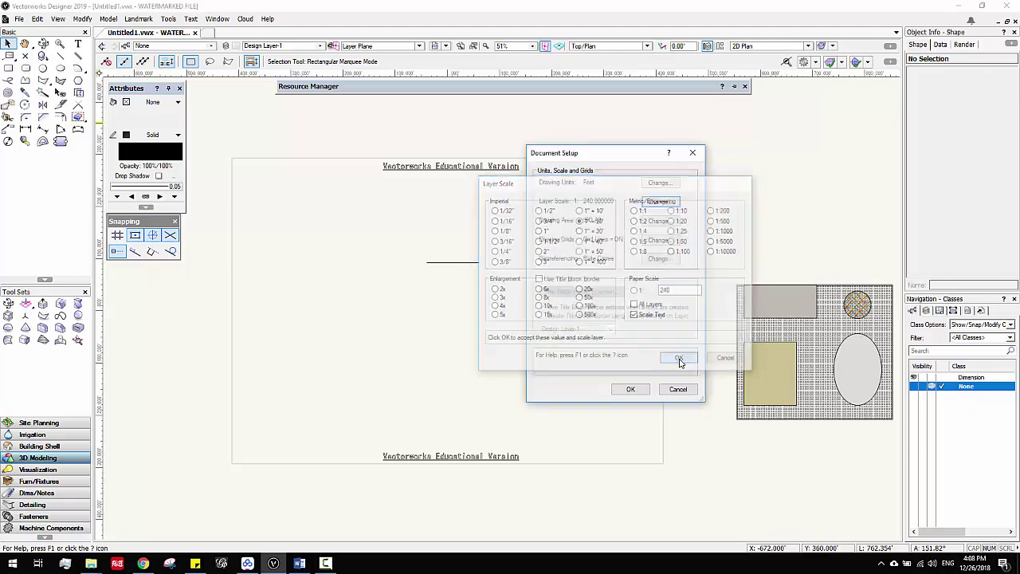
left_click(630, 389)
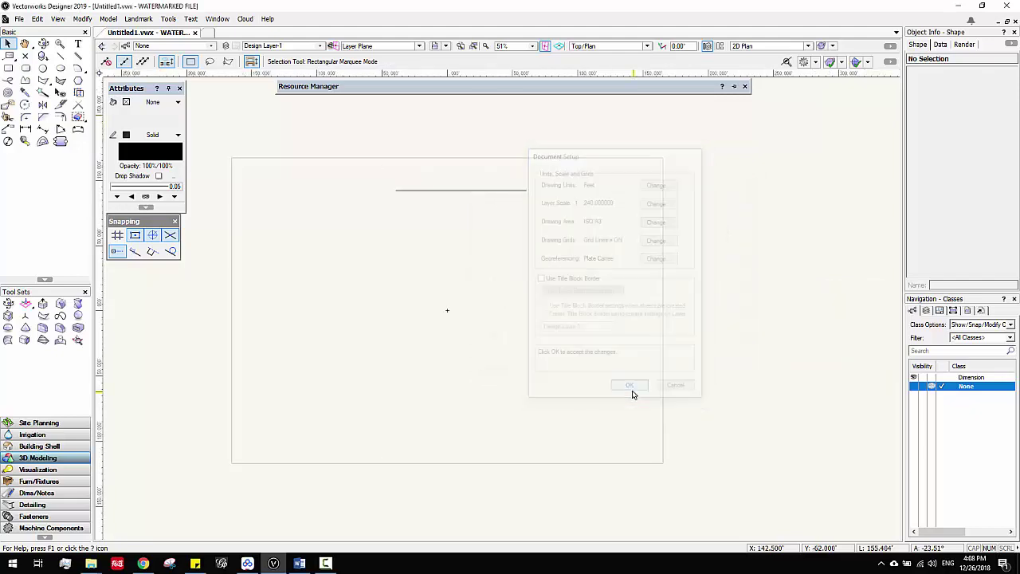
Step: Drag the 100' line lower on the page
left_click(458, 191)
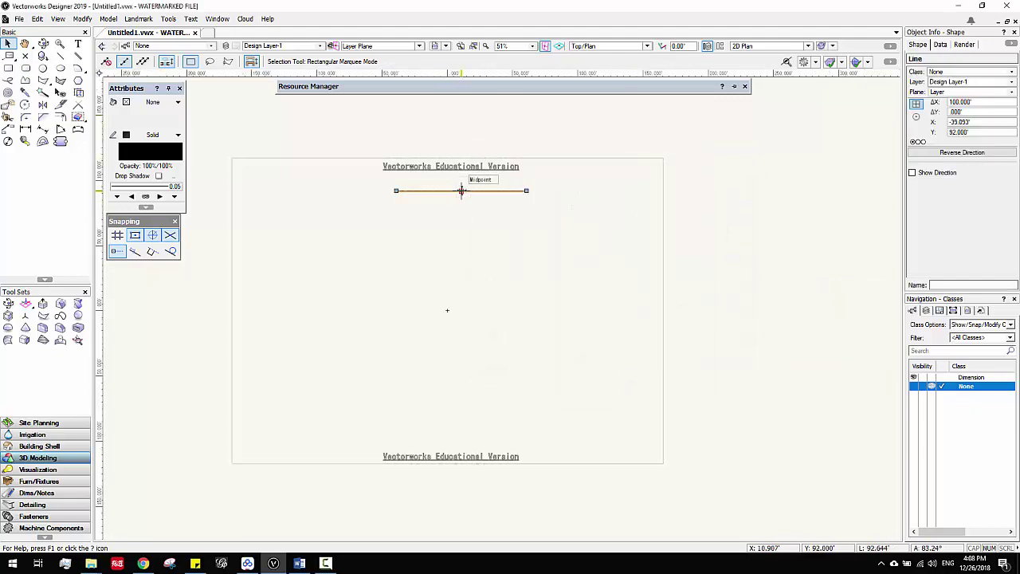
left_click_drag(460, 190, 447, 215)
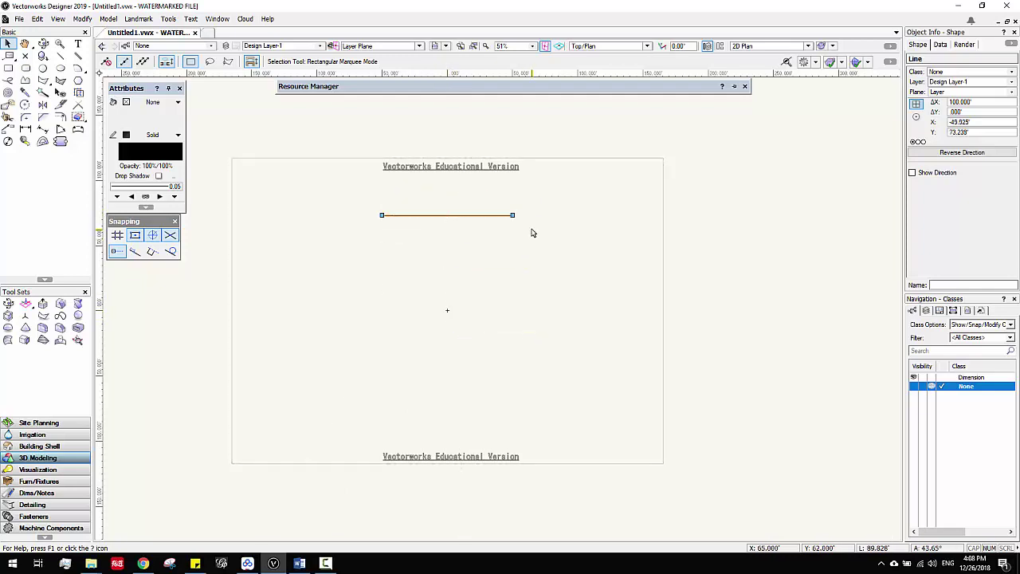
left_click(531, 239)
mouse_move(470, 246)
middle_mouse_down()
mouse_move(484, 234)
mouse_move(435, 248)
middle_mouse_up()
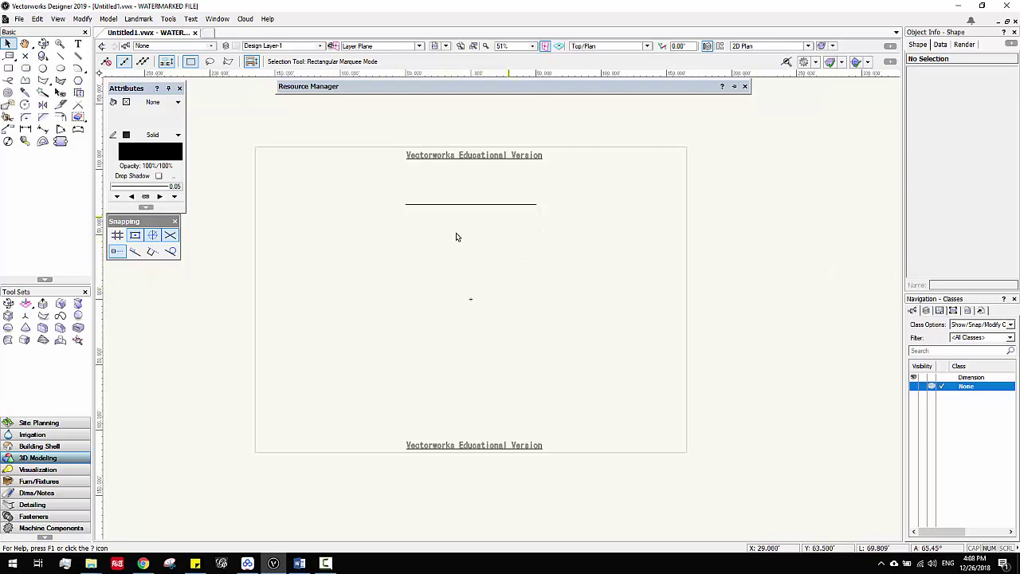
Step: Draw a 49.5' by 37.5' rectangle below the line
key("alt+Tab")
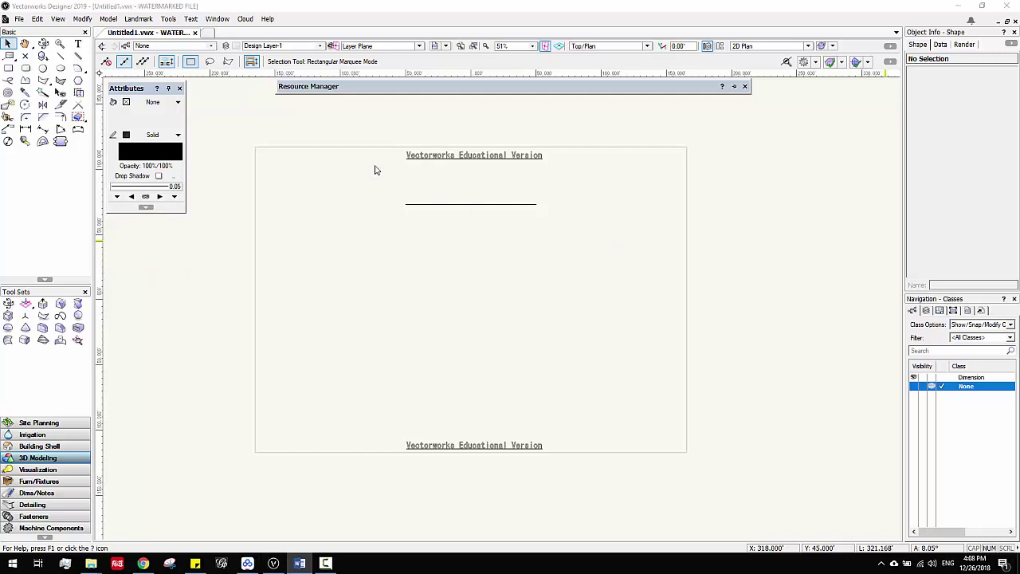
left_click(8, 67)
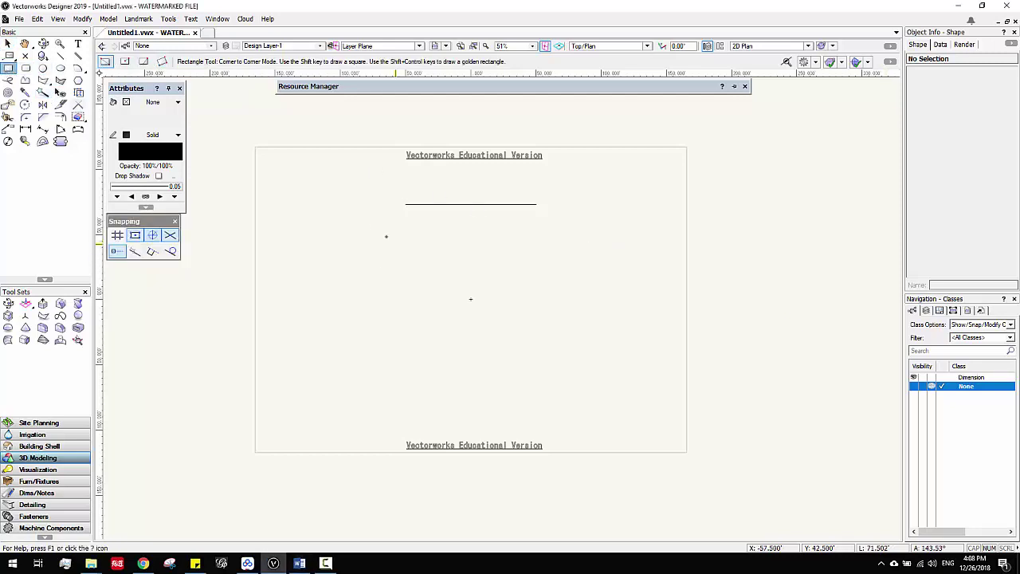
left_click(366, 228)
left_click(431, 277)
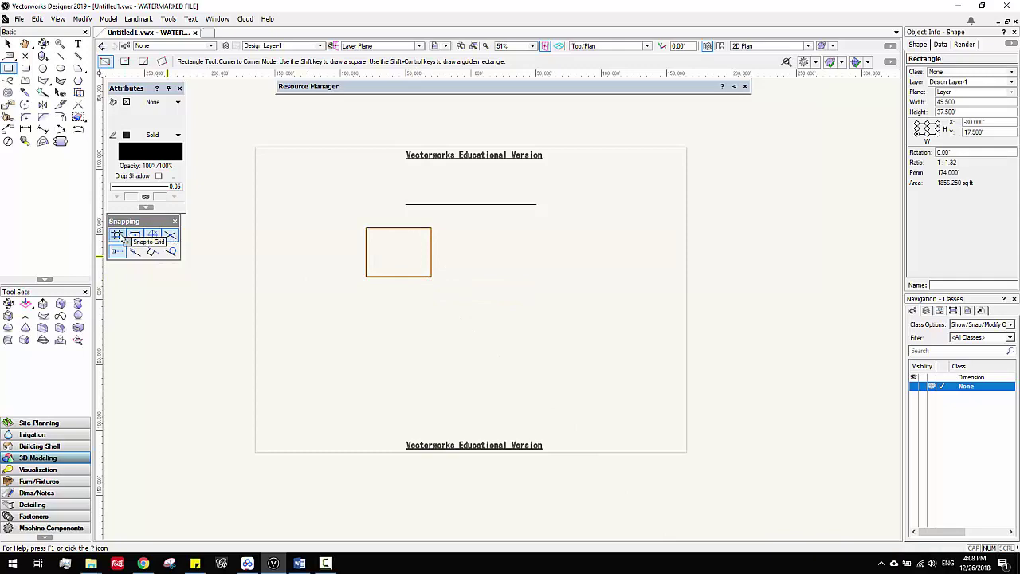
scroll(448, 251, "up", 6)
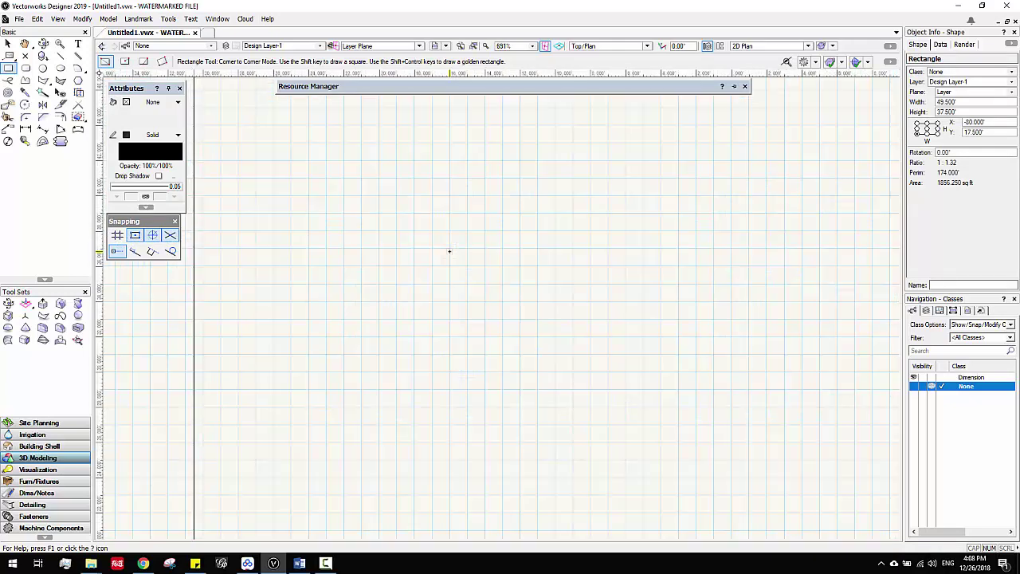
scroll(447, 251, "up", 2)
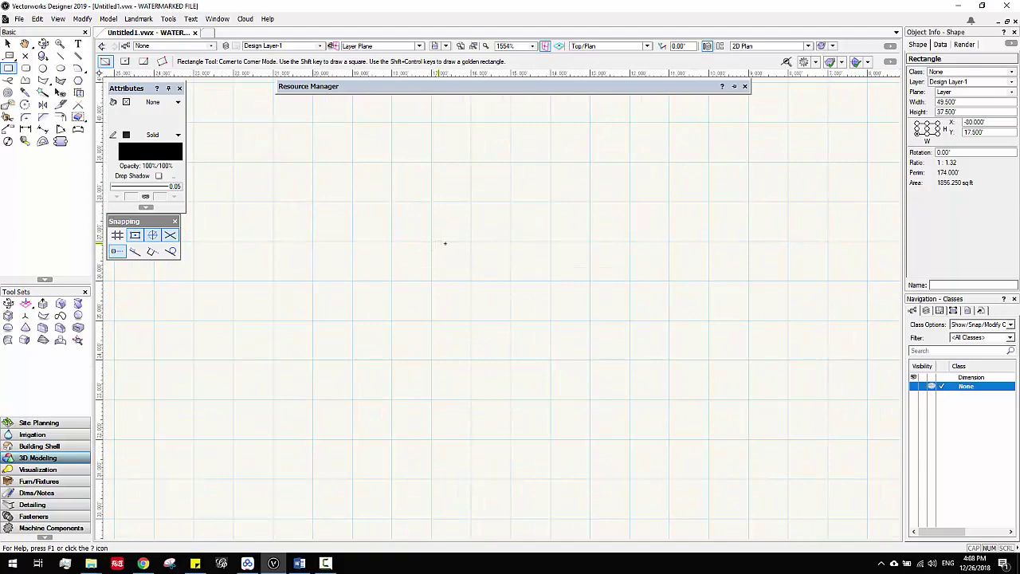
scroll(446, 243, "down", 5)
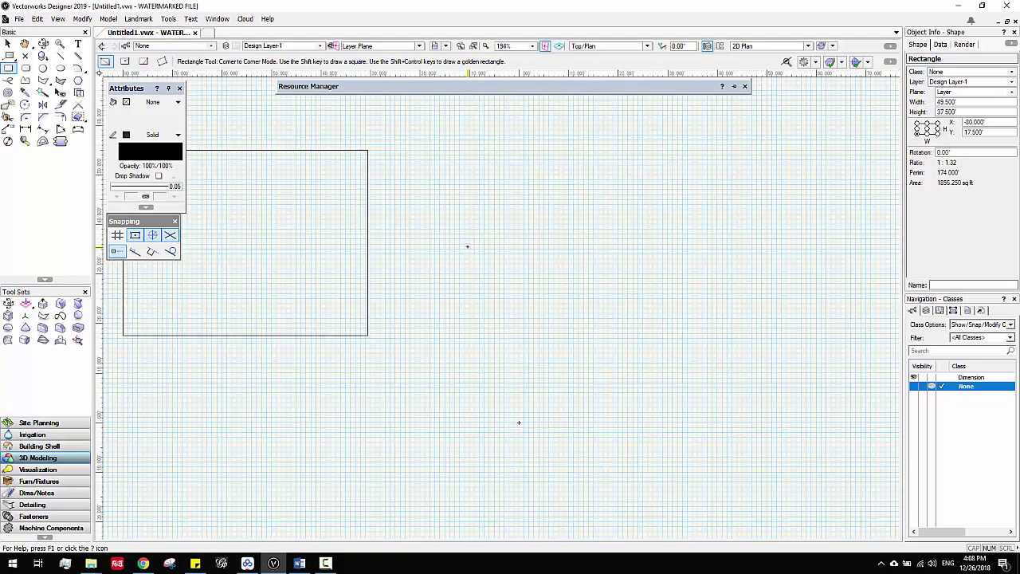
scroll(469, 247, "down", 3)
scroll(478, 246, "up", 1)
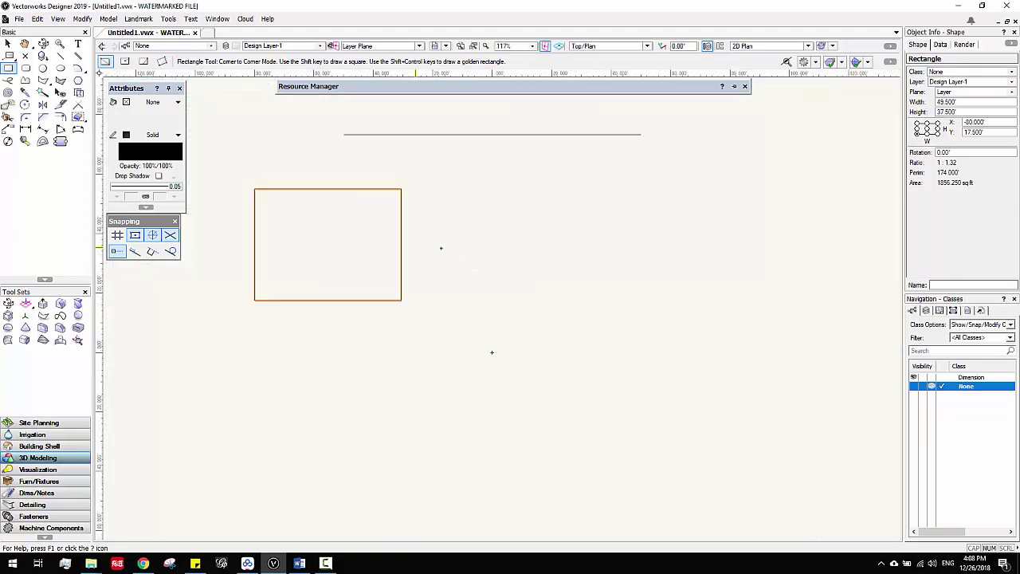
scroll(457, 236, "up", 2)
scroll(455, 243, "down", 2)
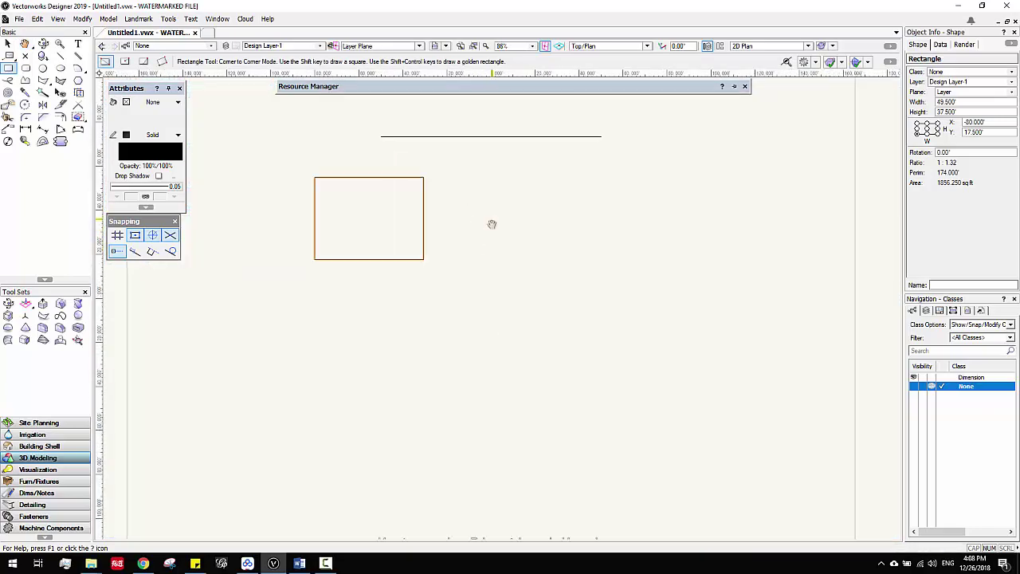
scroll(486, 223, "up", 3)
scroll(474, 223, "up", 4)
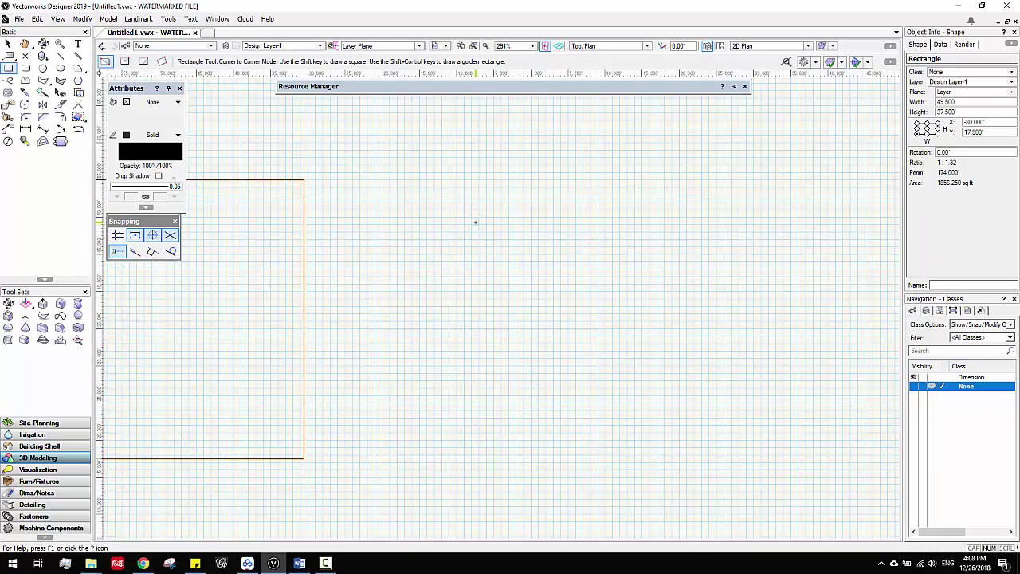
scroll(477, 151, "up", 2)
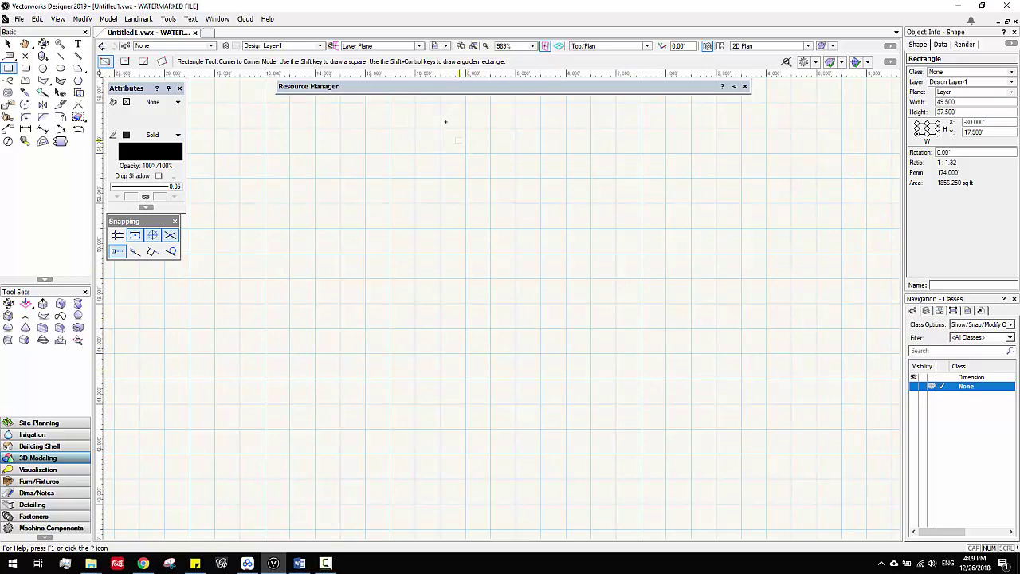
scroll(510, 221, "down", 5)
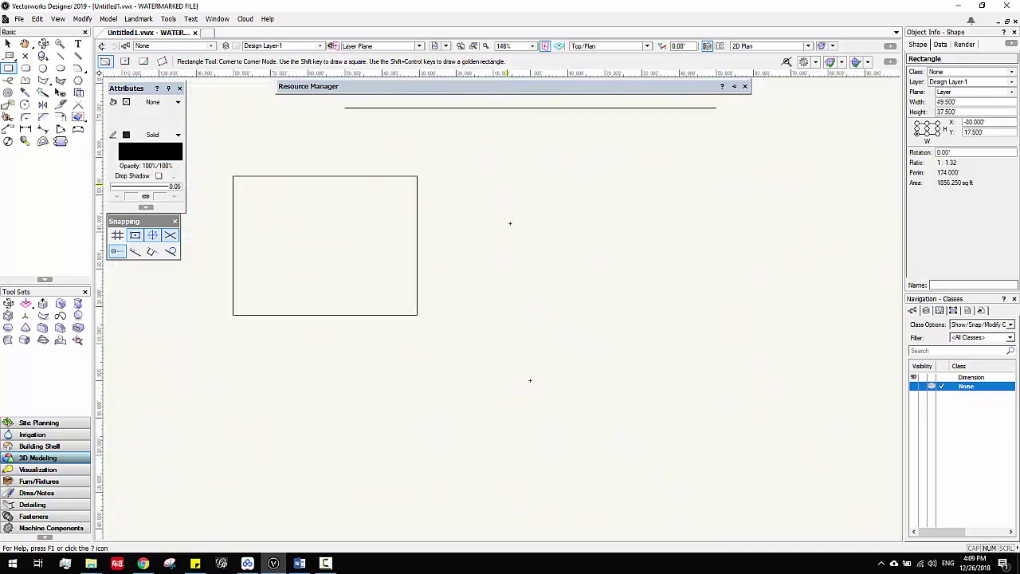
scroll(472, 228, "up", 5)
key("4")
scroll(487, 233, "down", 5)
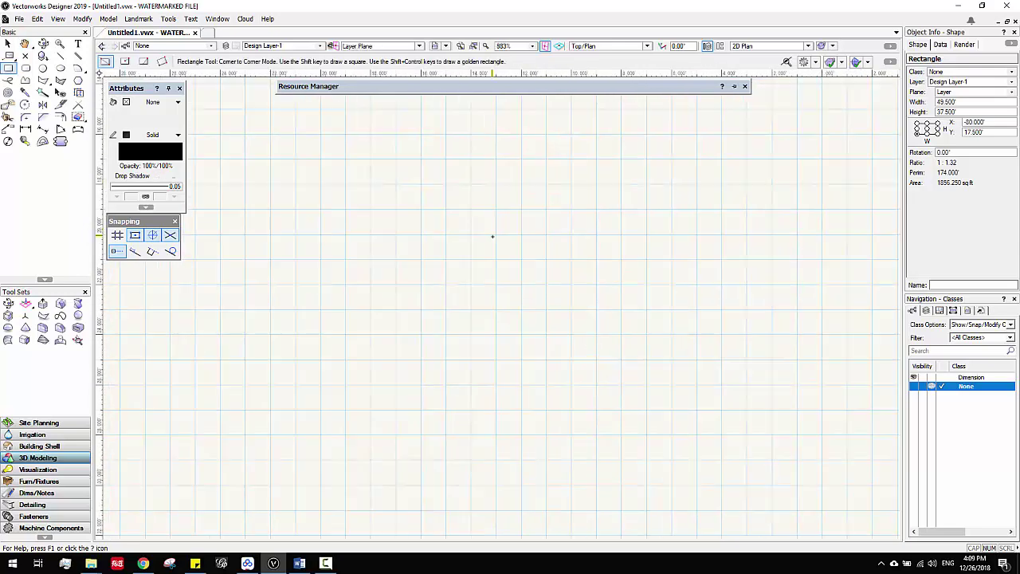
middle_click_drag(472, 195, 462, 266)
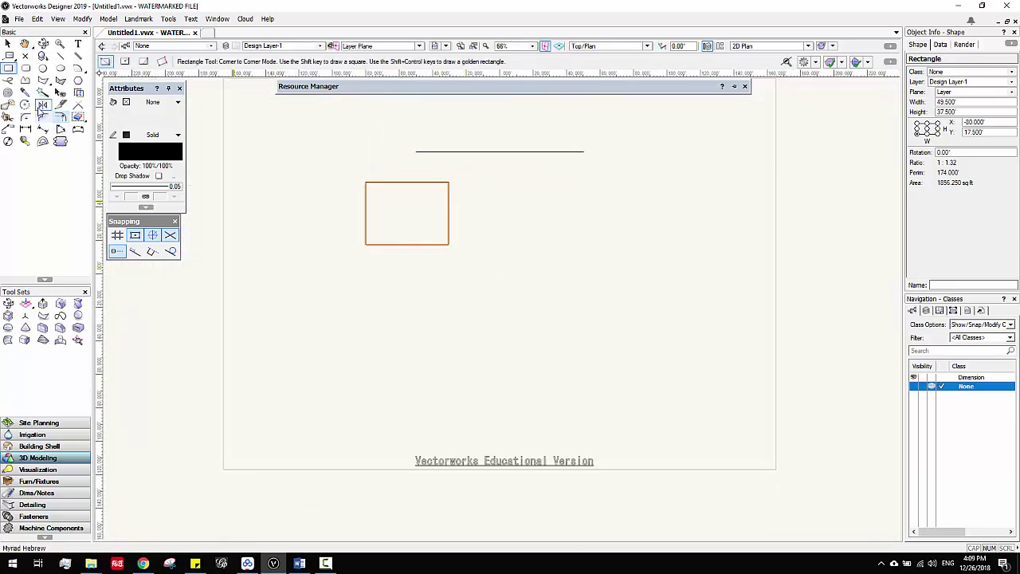
Step: Set the 37.5' by 49.5' rectangle's rotation to 60° in Object Info
left_click(8, 43)
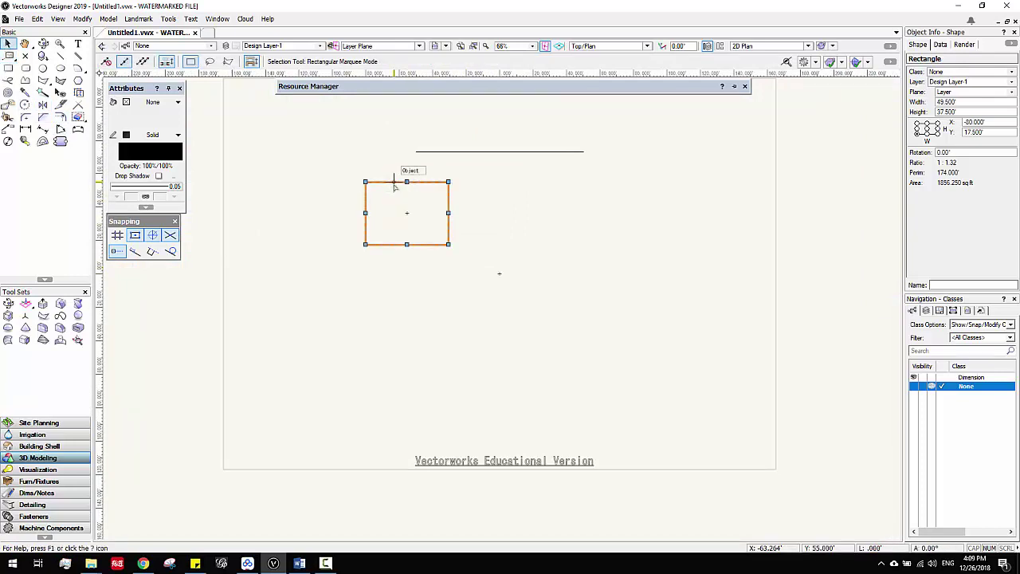
left_click(941, 45)
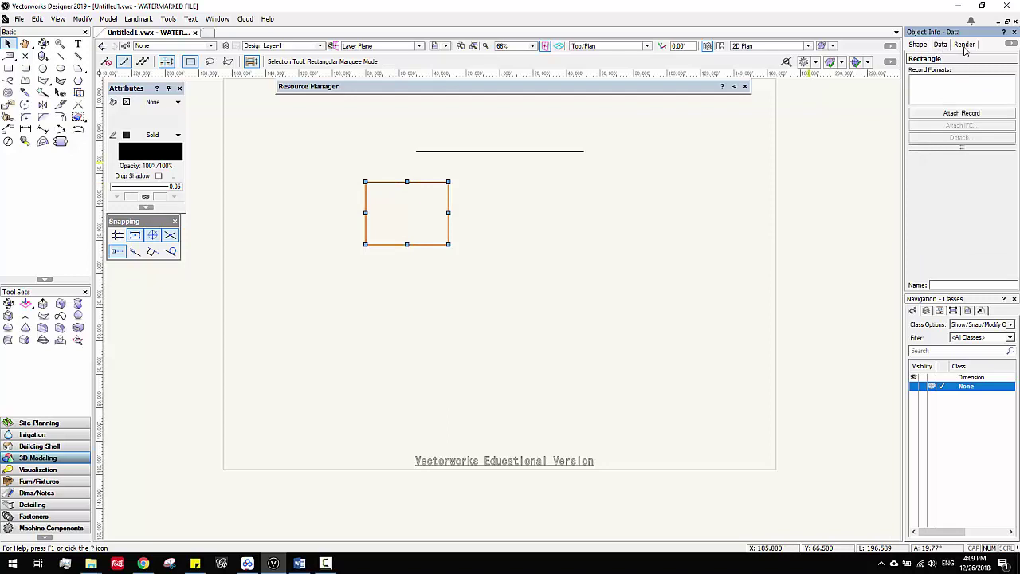
left_click(964, 45)
left_click(919, 45)
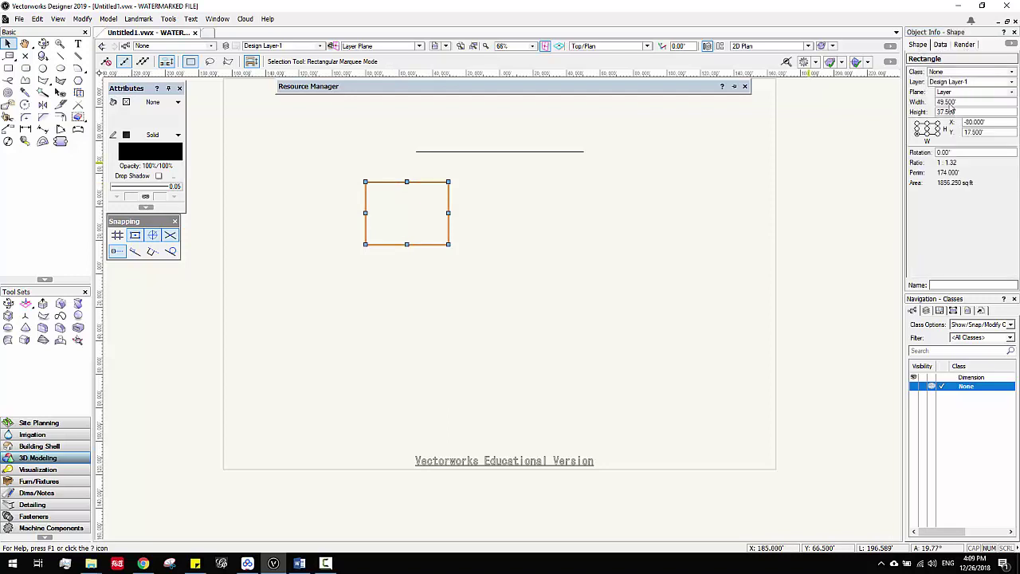
left_click(966, 153)
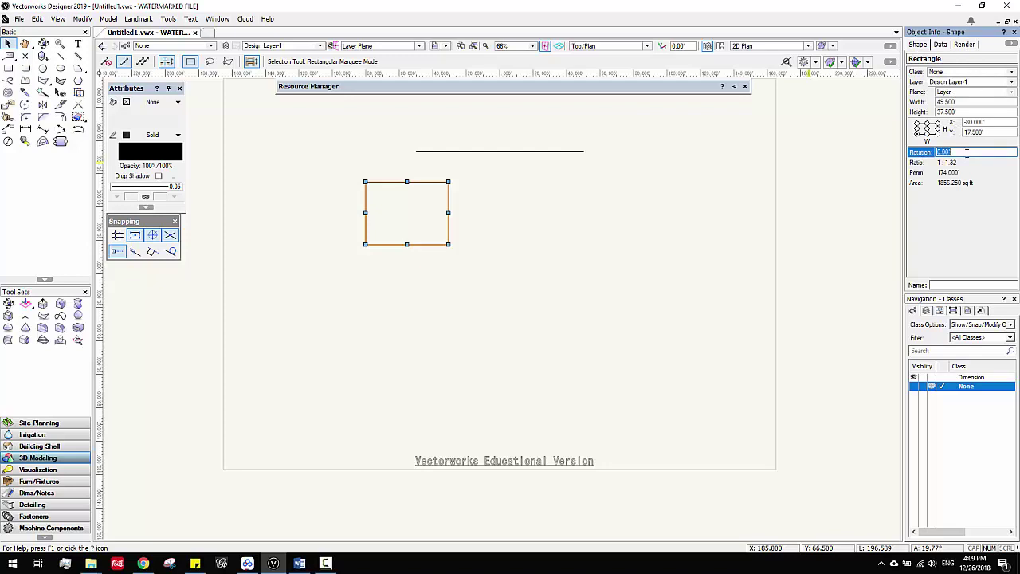
key("Return")
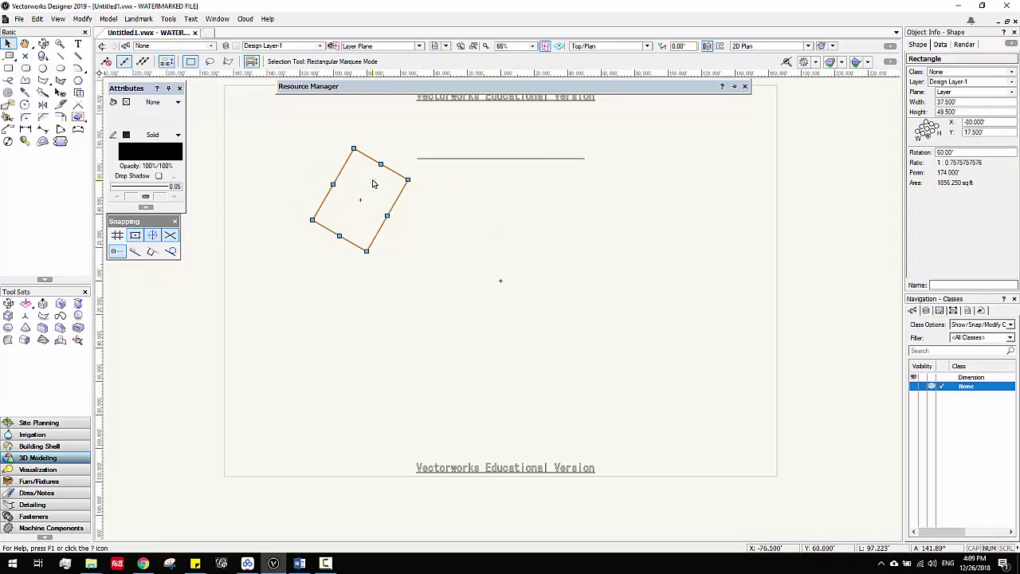
Step: Draw a closed 136.9' by 66.6' polyline with a flat bottom and curved top, mixing vertex modes
left_click(26, 82)
left_click(473, 206)
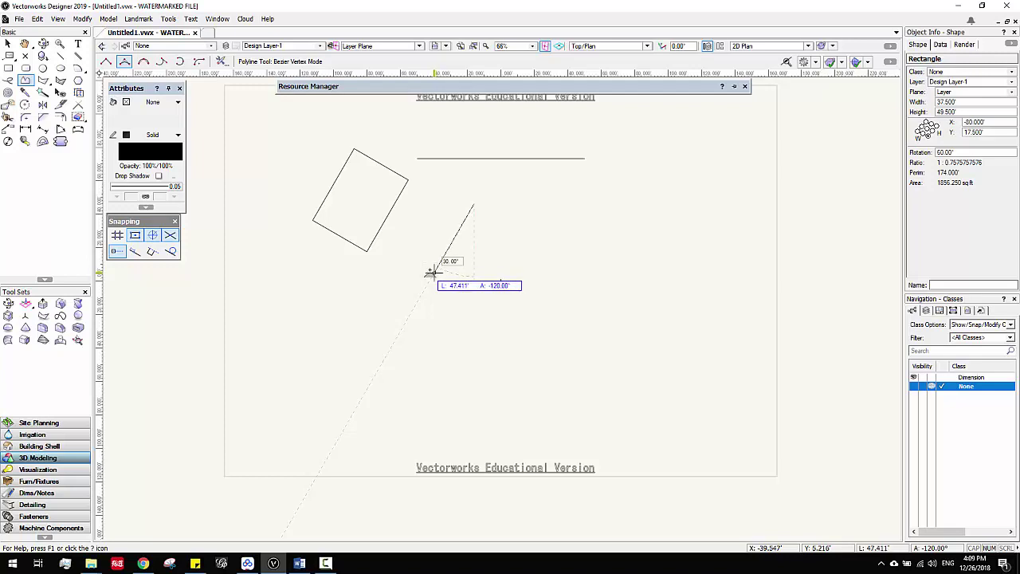
left_click(446, 320)
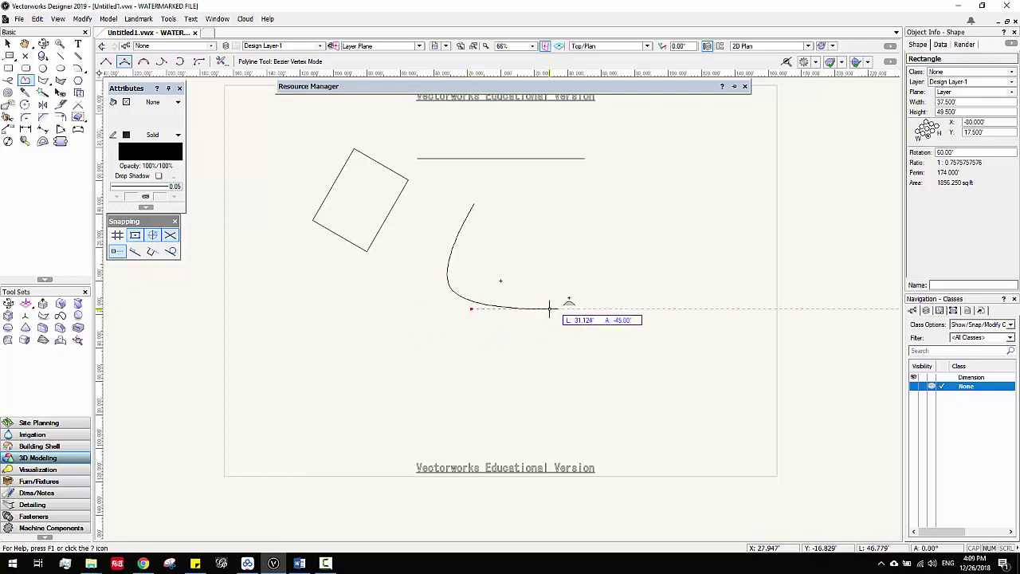
left_click(106, 62)
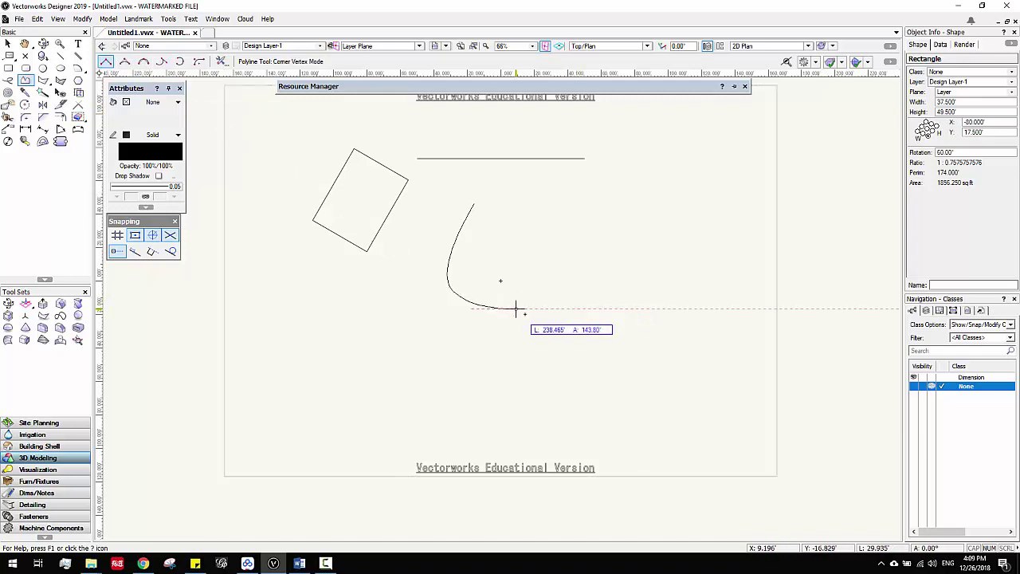
left_click(634, 308)
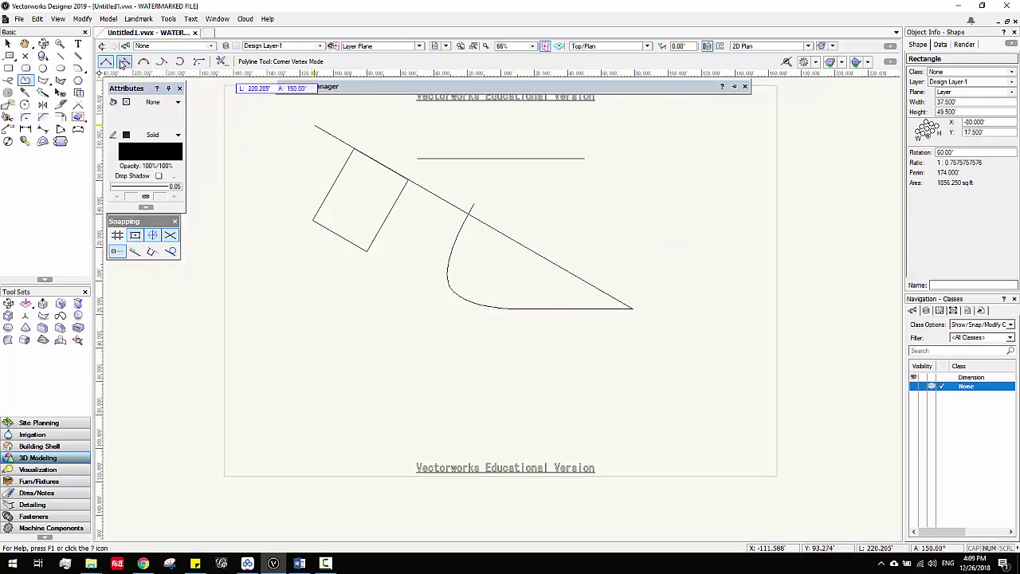
left_click(144, 62)
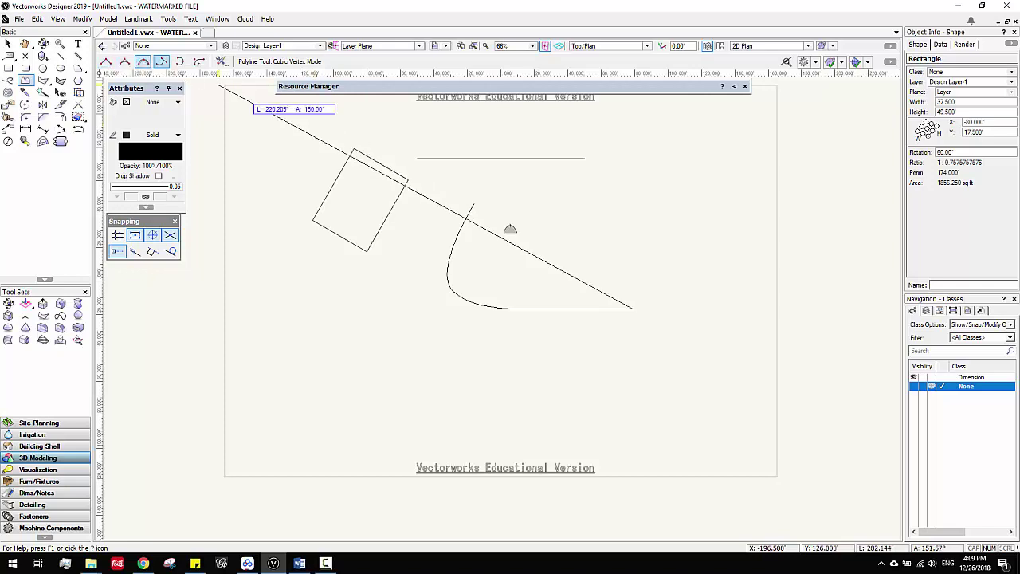
left_click(664, 263)
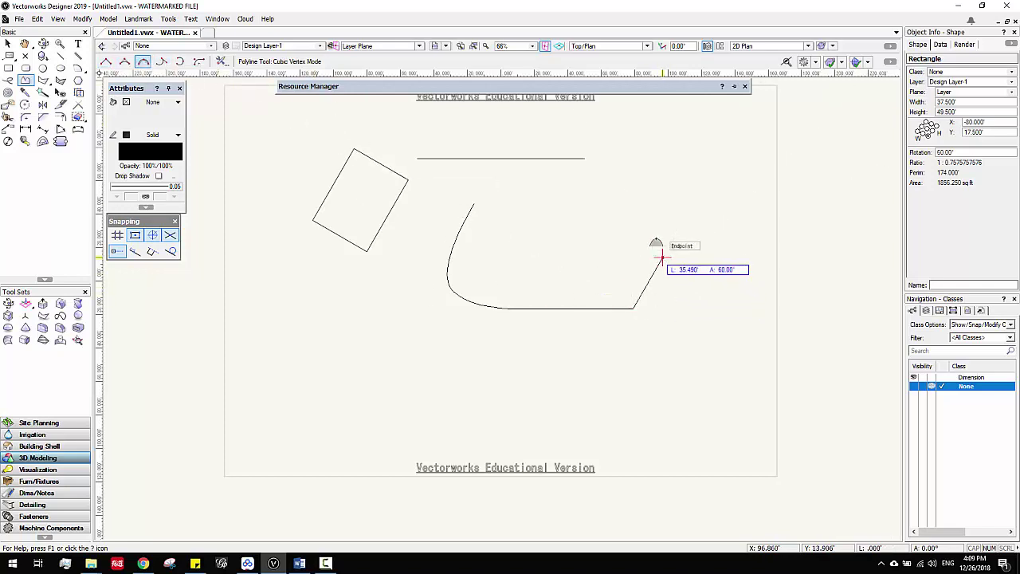
left_click(625, 200)
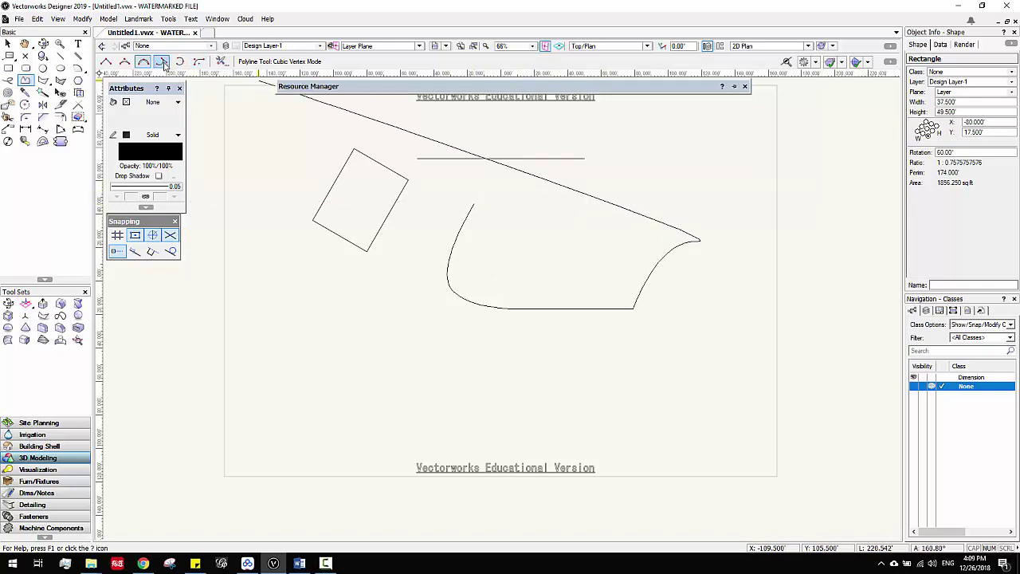
left_click(124, 62)
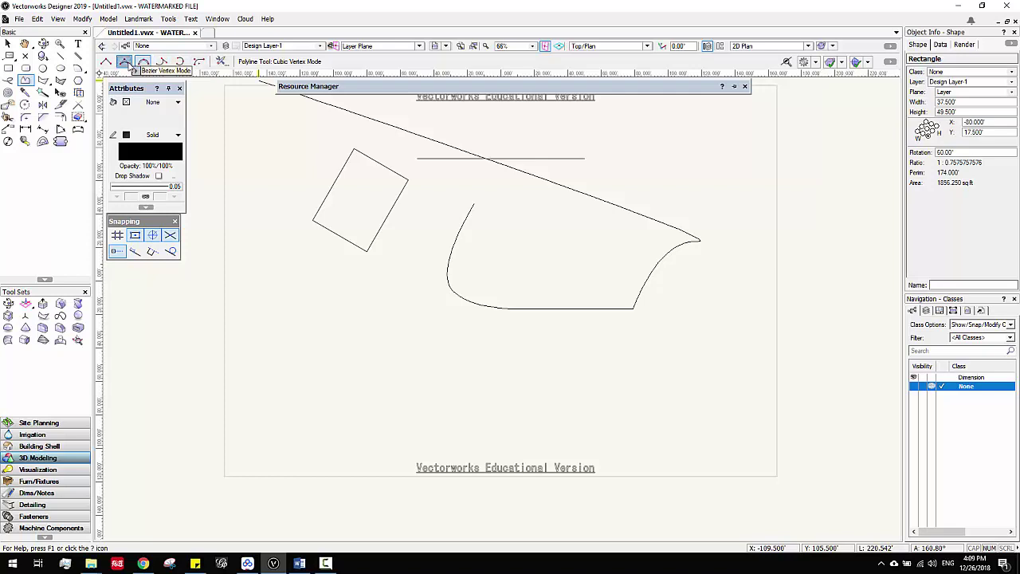
left_click(474, 201)
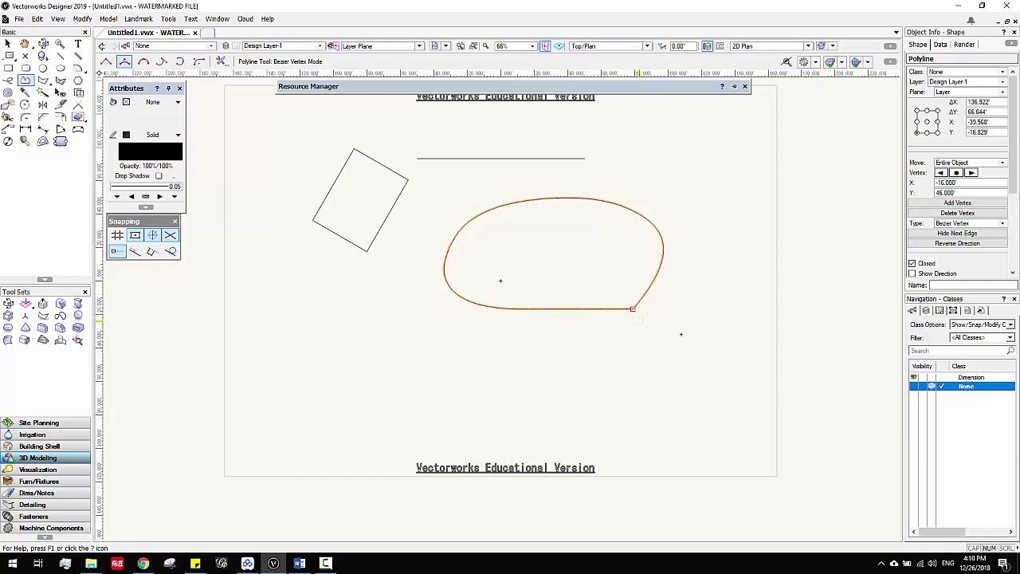
left_click(8, 43)
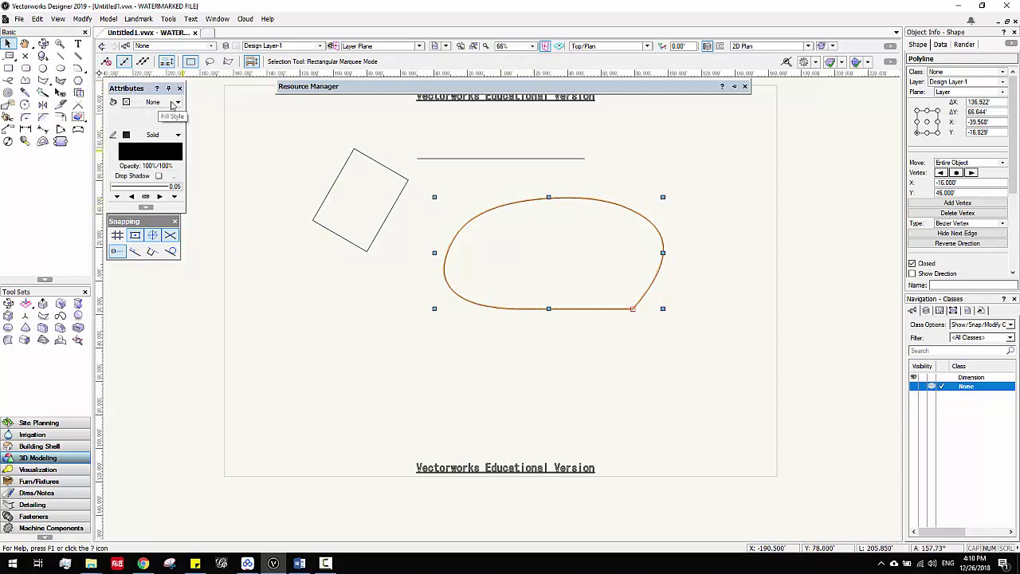
Step: Set the rounded polyline's fill style to Solid with a green colour
left_click(178, 103)
left_click(158, 127)
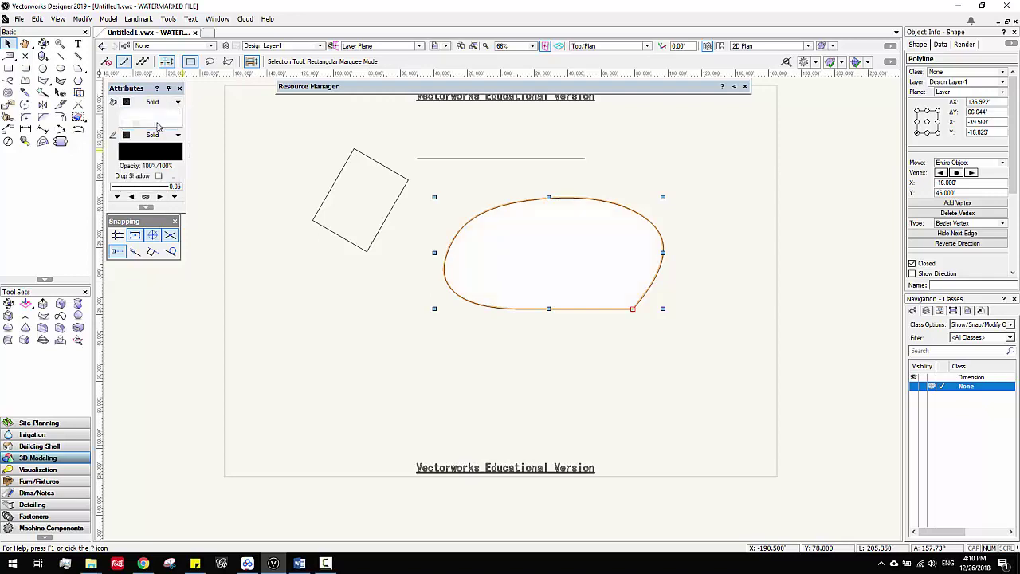
left_click(144, 125)
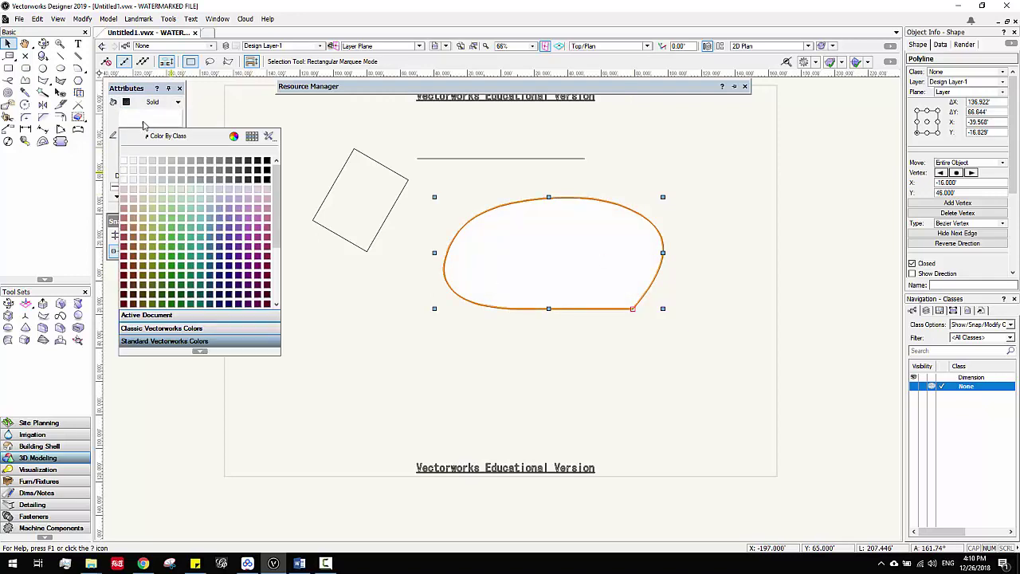
left_click(152, 243)
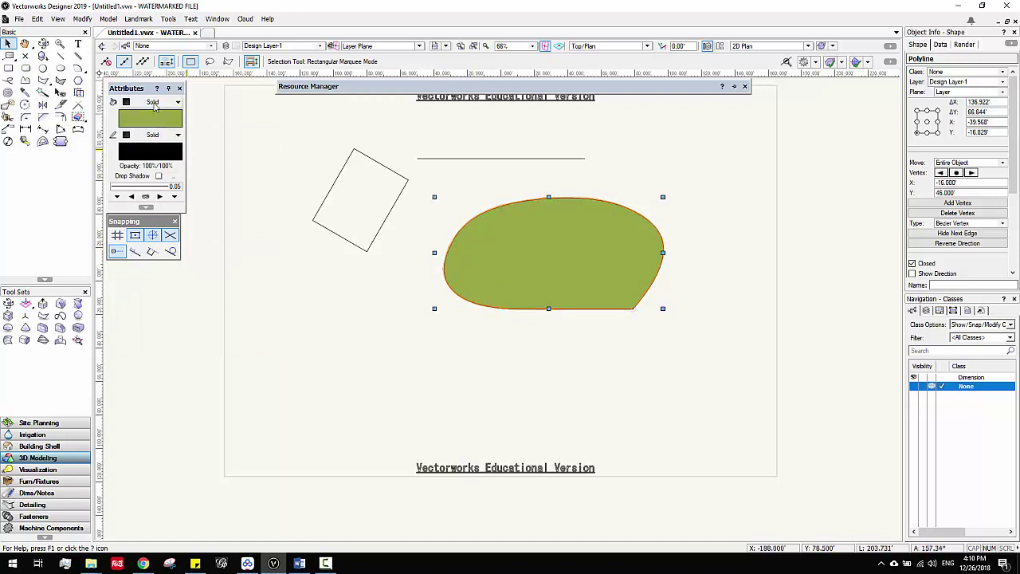
left_click(156, 102)
left_click(149, 124)
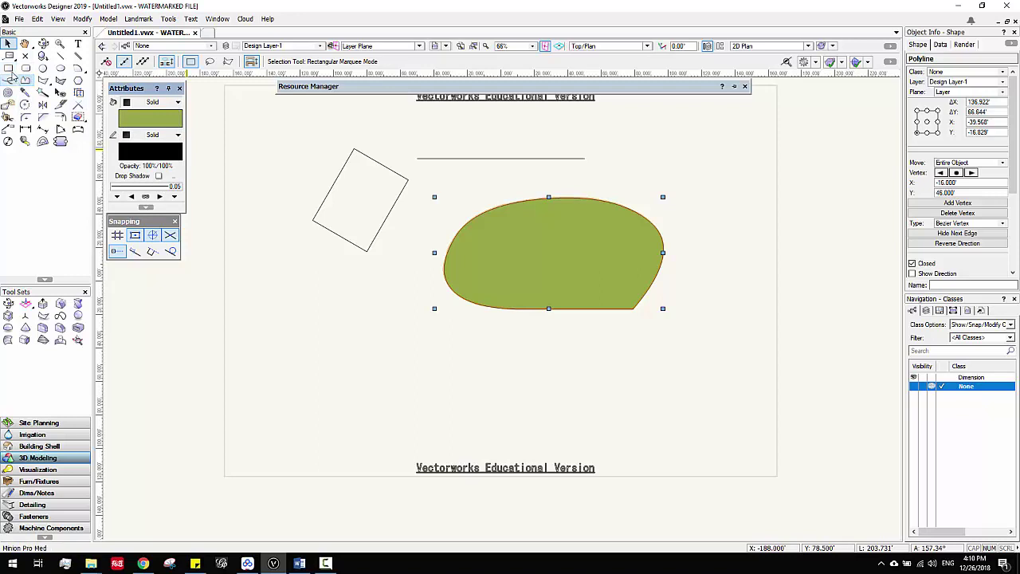
Step: Draw a square below-left of the green shape with the Rectangle tool
left_click(8, 68)
left_click(358, 309)
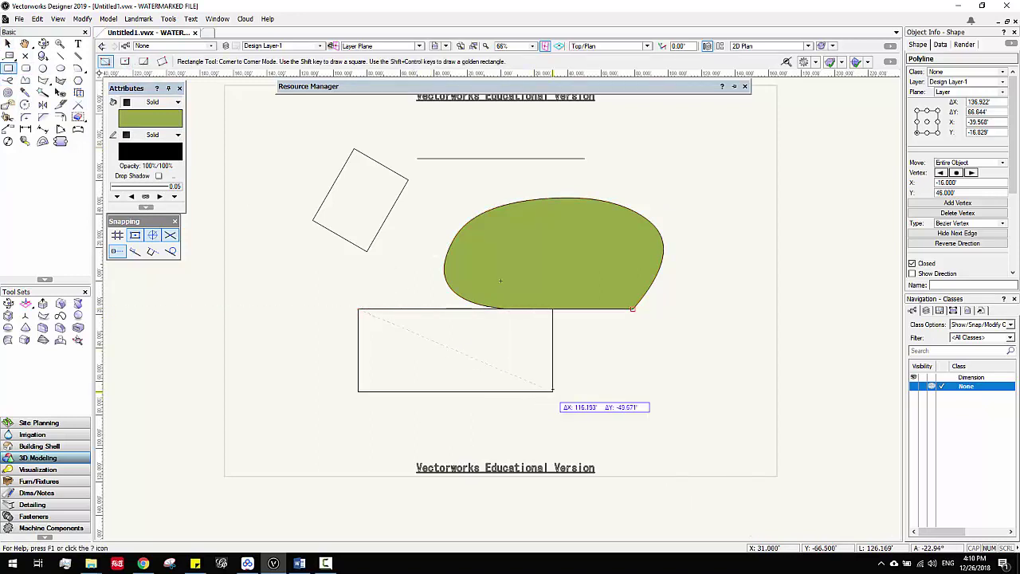
left_click(432, 381)
key("x")
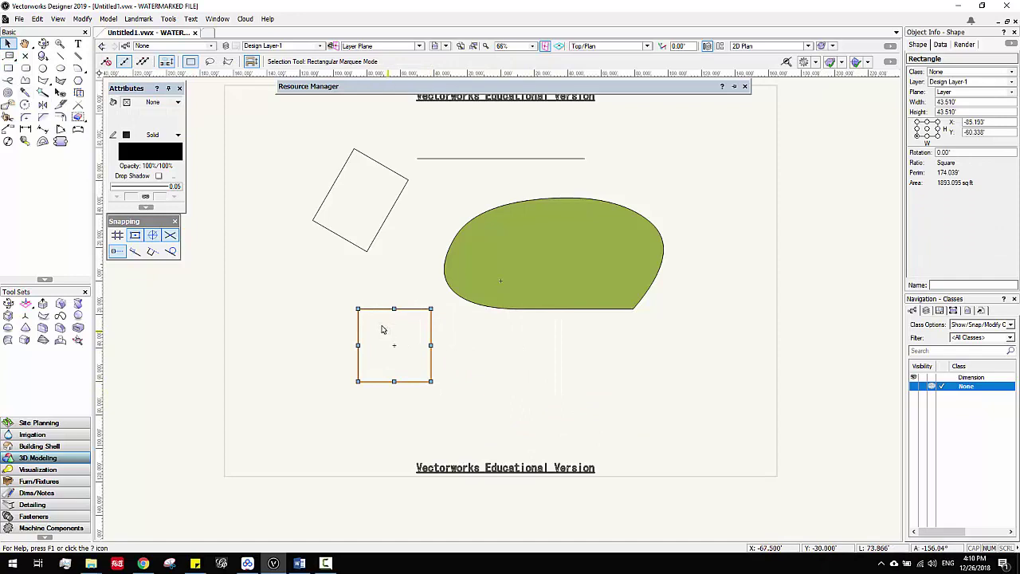
Step: Set the square's fill style to Pattern with horizontal lines, then deselect
left_click(169, 103)
left_click(160, 138)
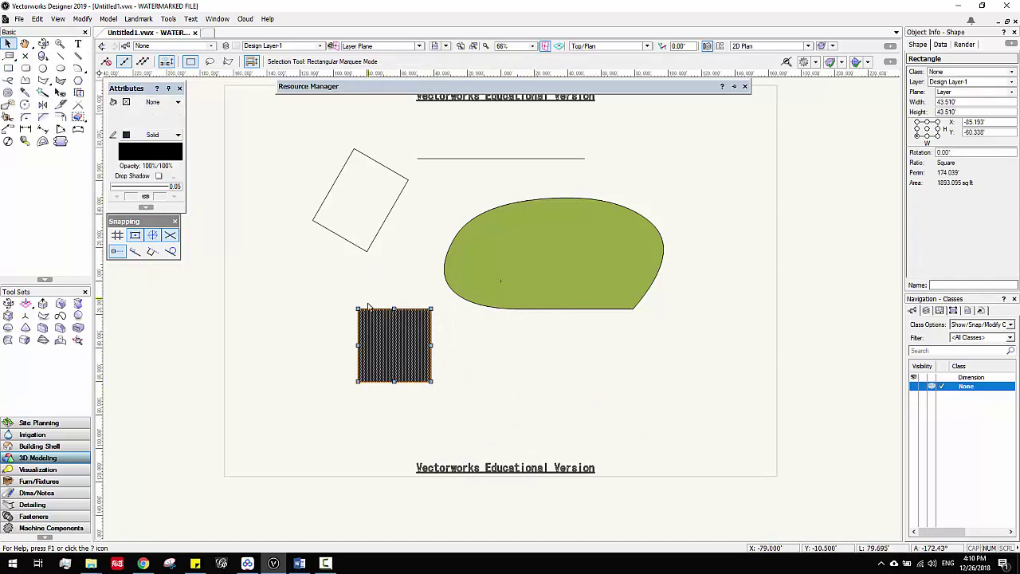
left_click(128, 121)
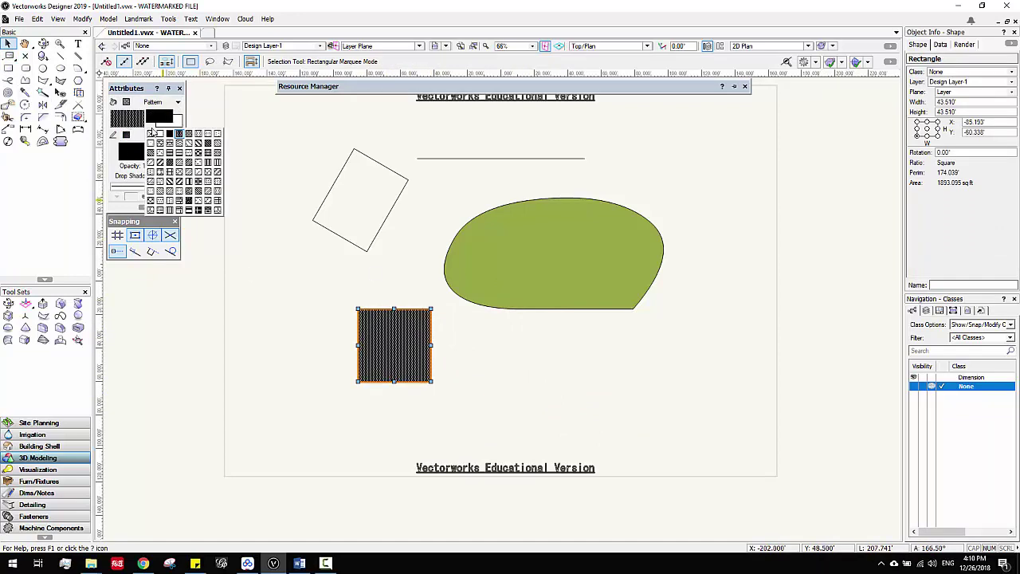
left_click(179, 152)
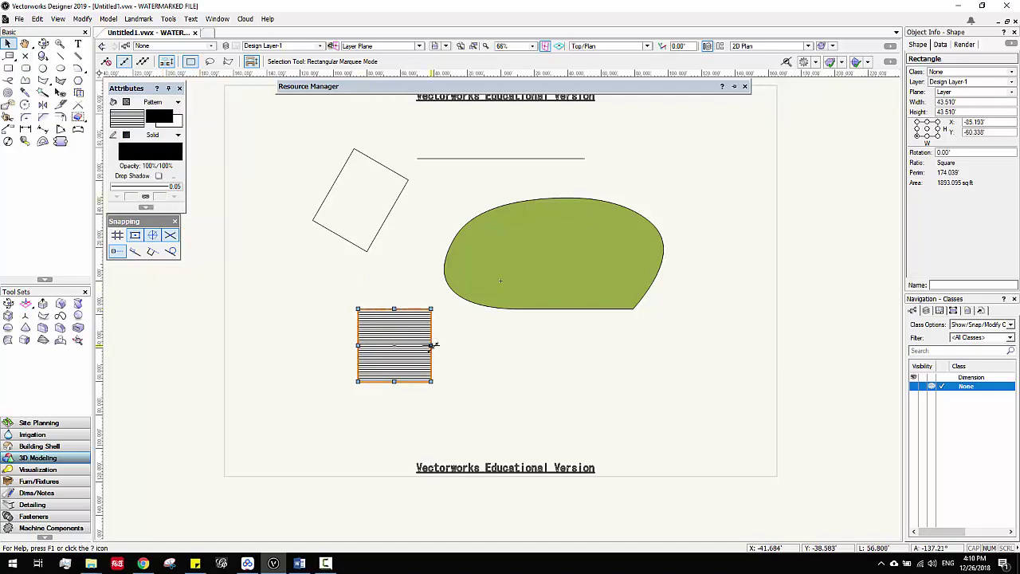
left_click(248, 208)
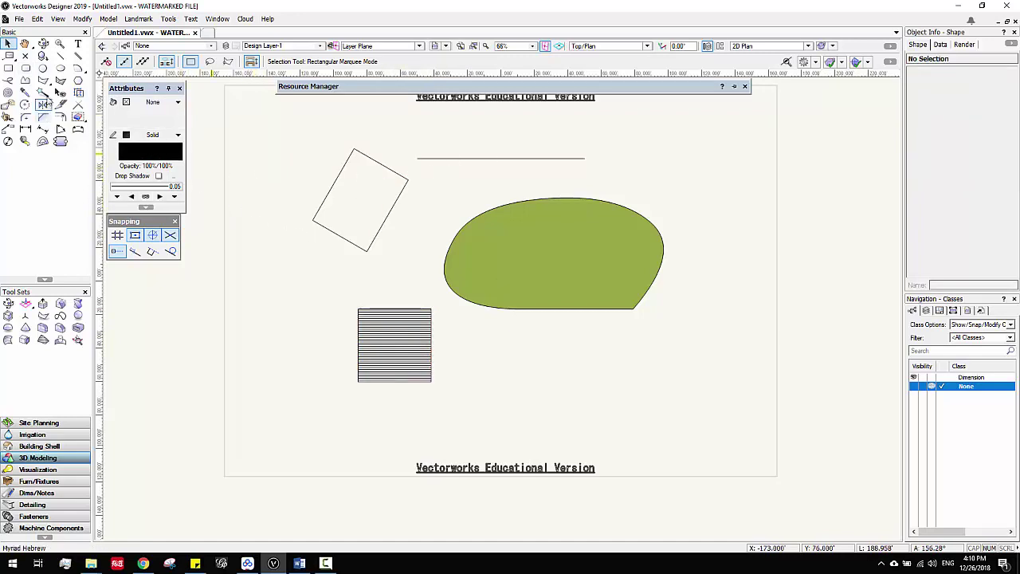
Step: Draw a closed Bezier/cubic-vertex polyline below the green shape, right of the striped square
left_click(25, 80)
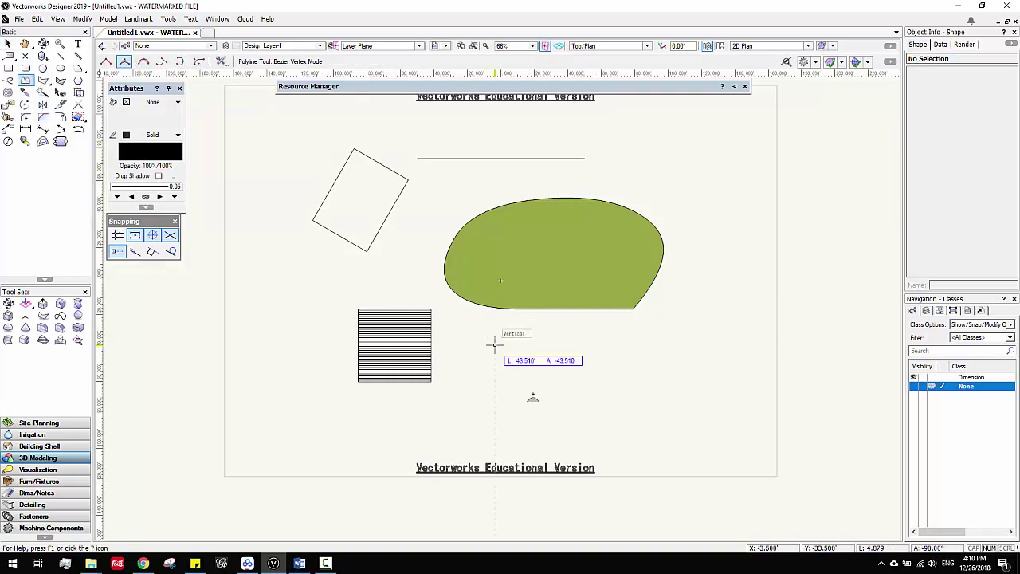
left_click(495, 337)
left_click(554, 393)
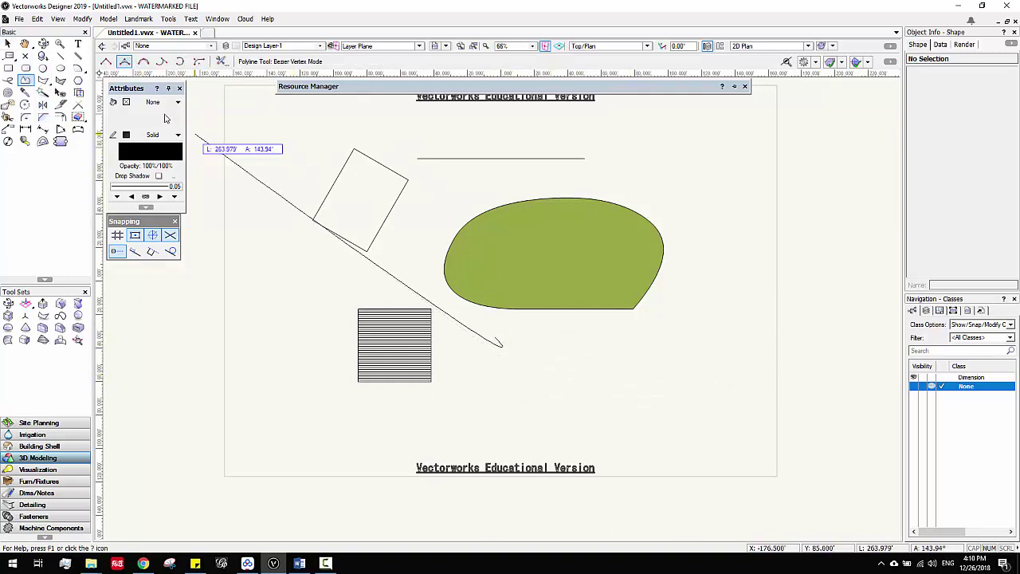
left_click(145, 62)
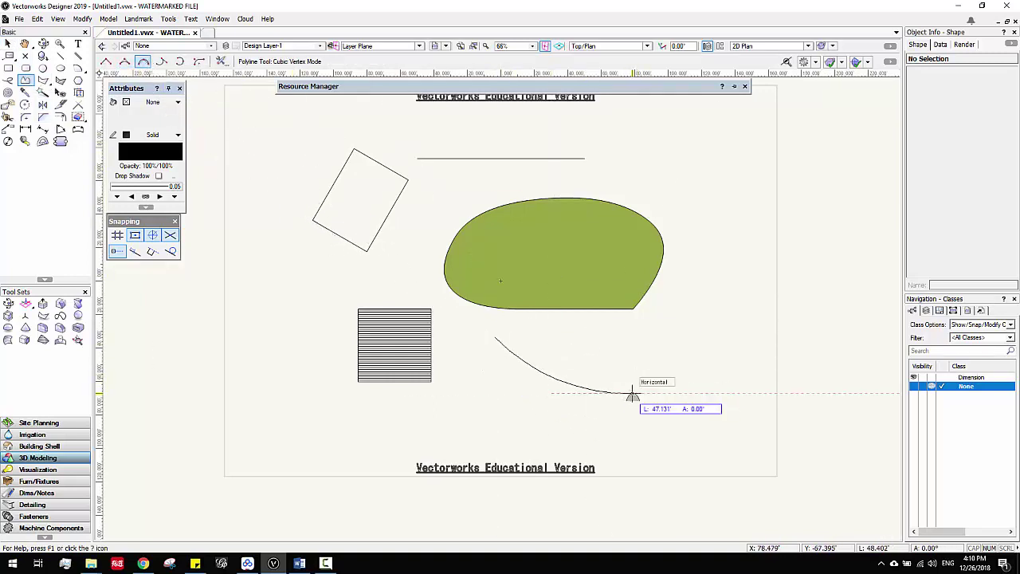
left_click(632, 393)
left_click(677, 351)
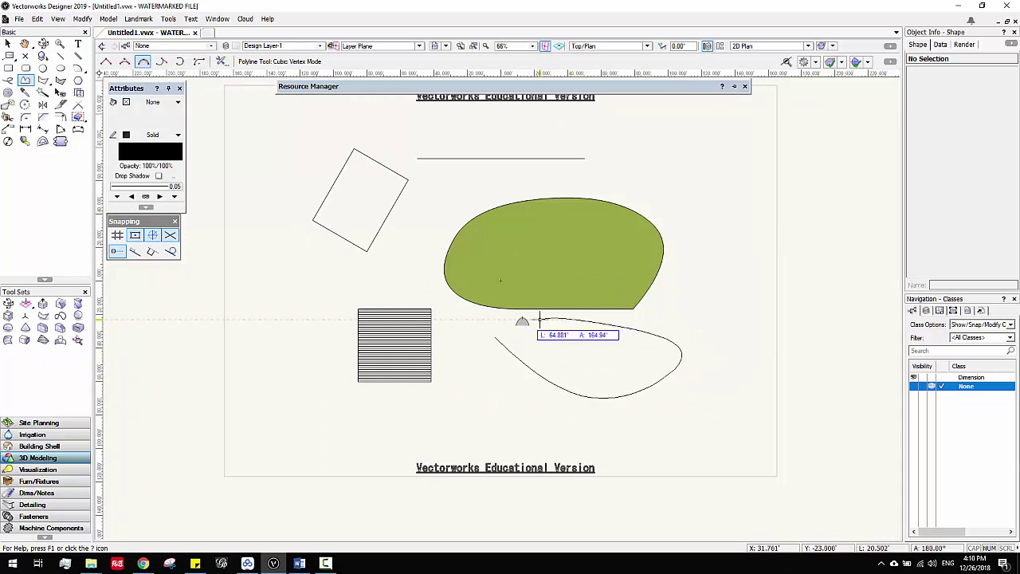
left_click(495, 336)
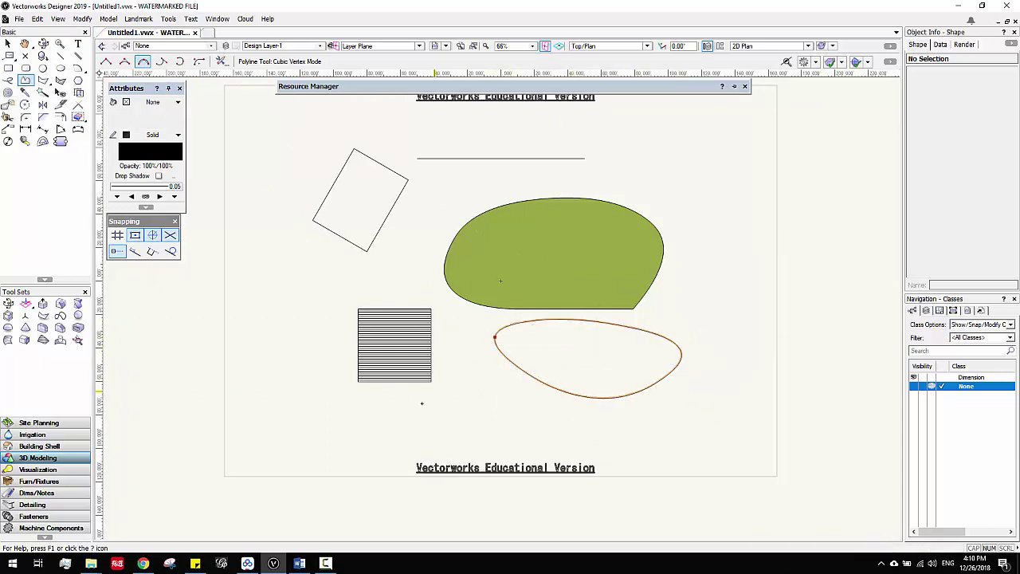
Step: Set the curved shape's fill style to Hatch, leaving the hatch settings unchanged
left_click(7, 43)
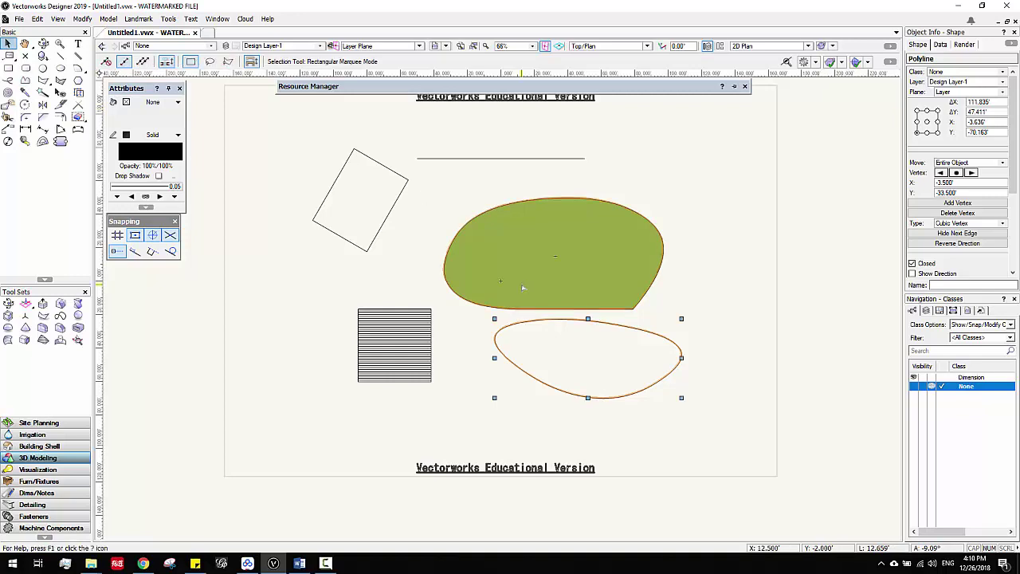
left_click(163, 102)
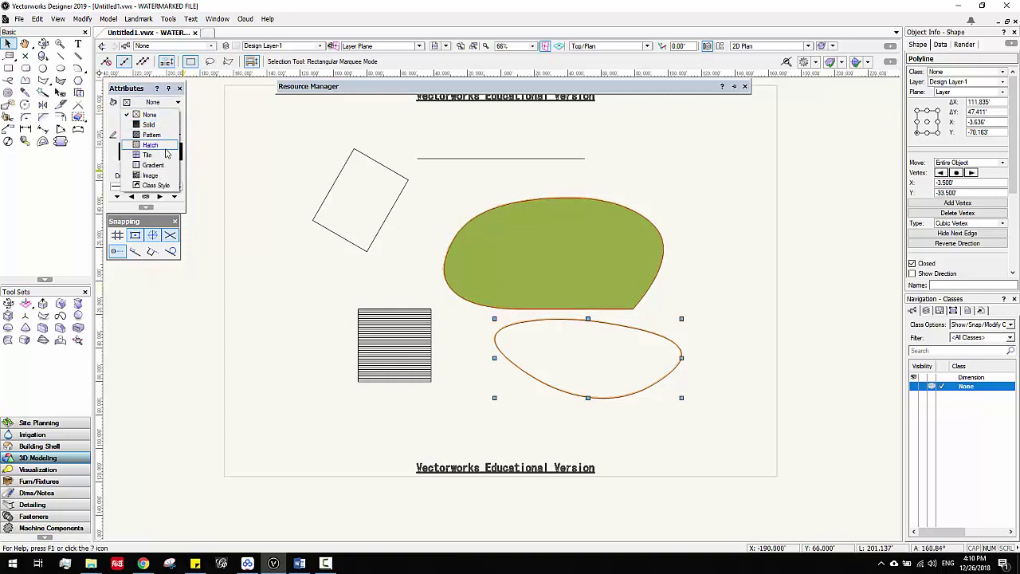
left_click(165, 146)
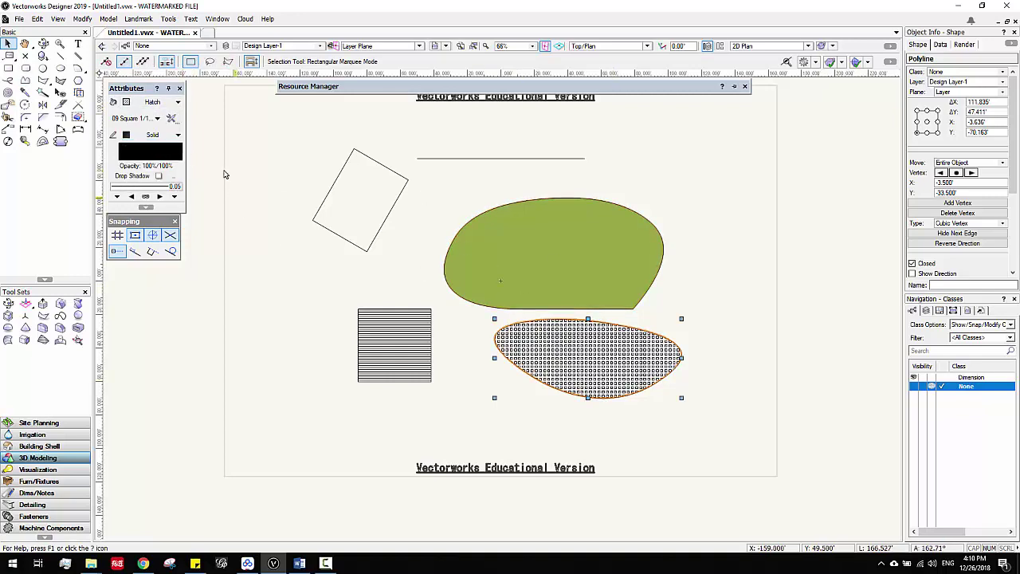
left_click(174, 119)
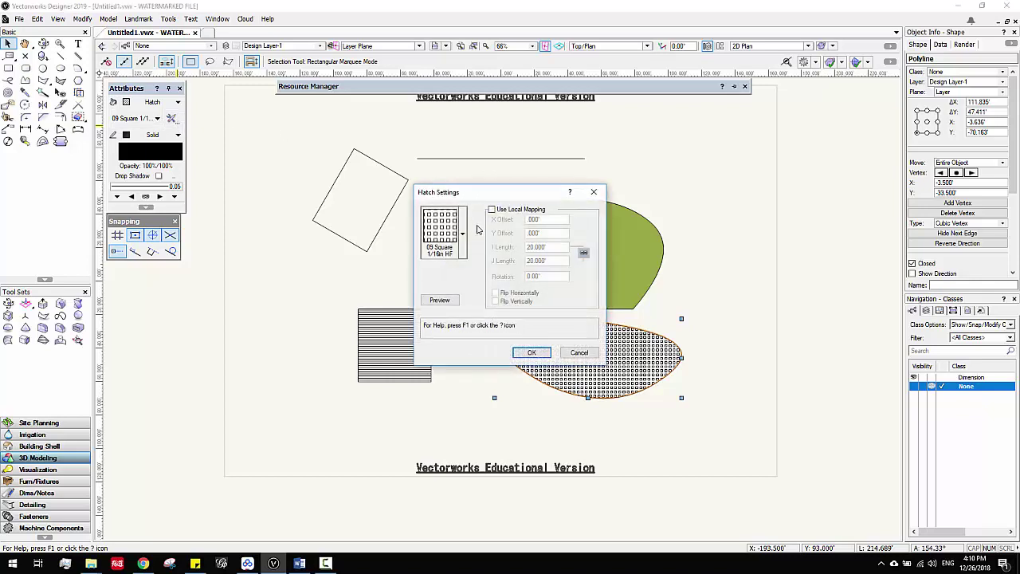
left_click(580, 352)
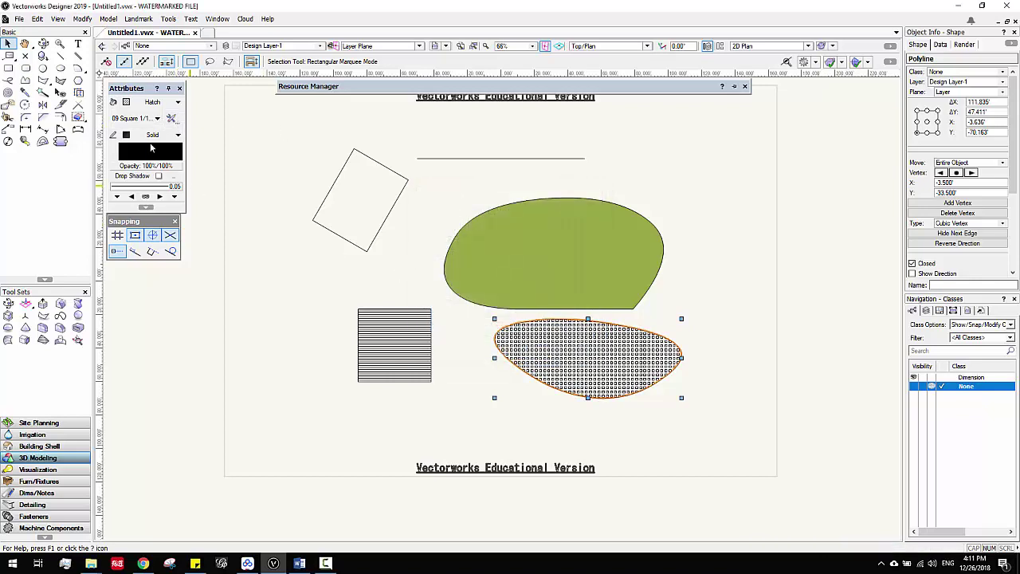
Step: Apply the Skipping Cross Green HF hatch from Plant Hatches.vwx, then deselect
left_click(163, 102)
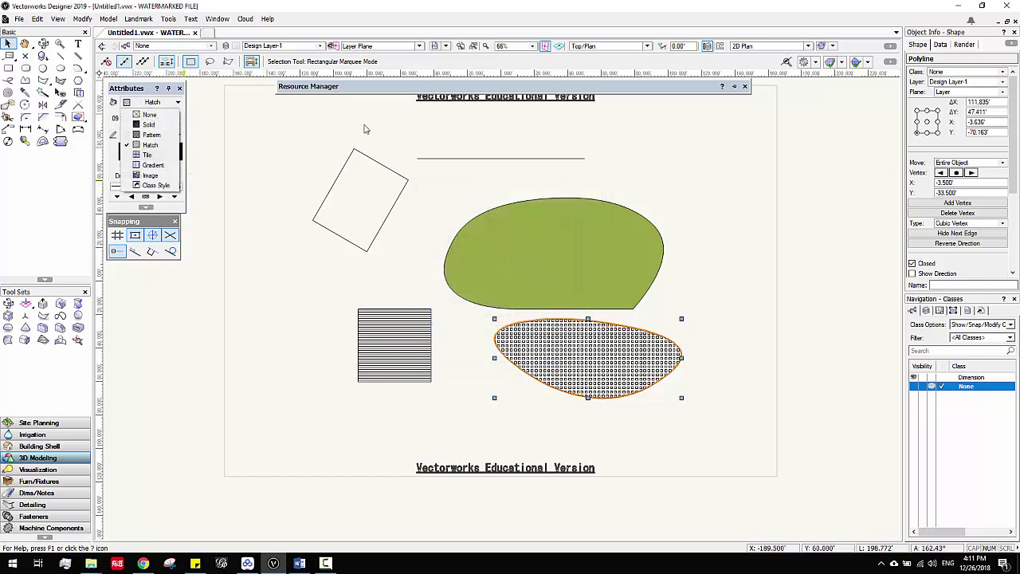
left_click(136, 103)
left_click(144, 118)
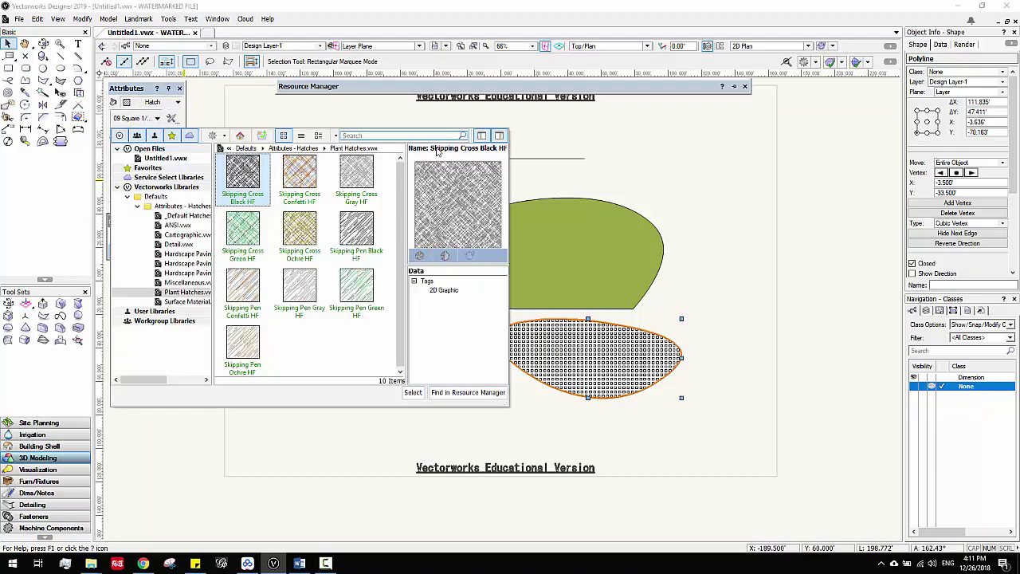
left_click(176, 244)
left_click(177, 272)
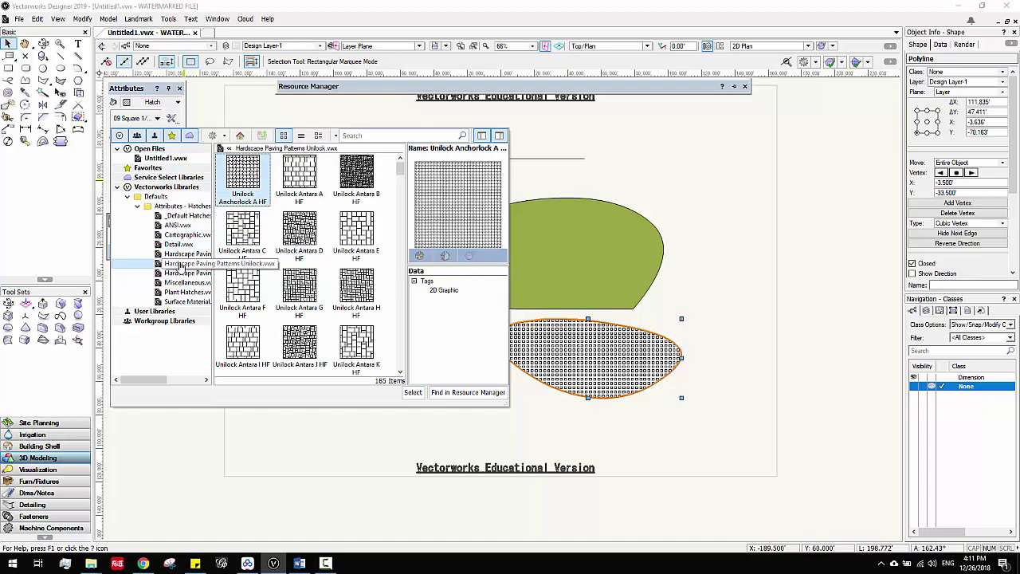
left_click(182, 292)
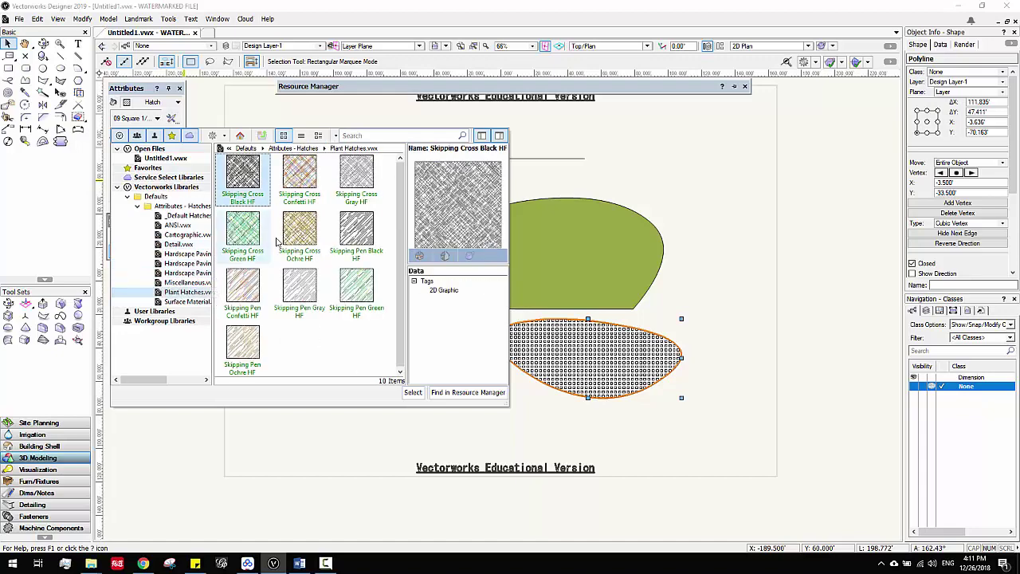
left_click(244, 234)
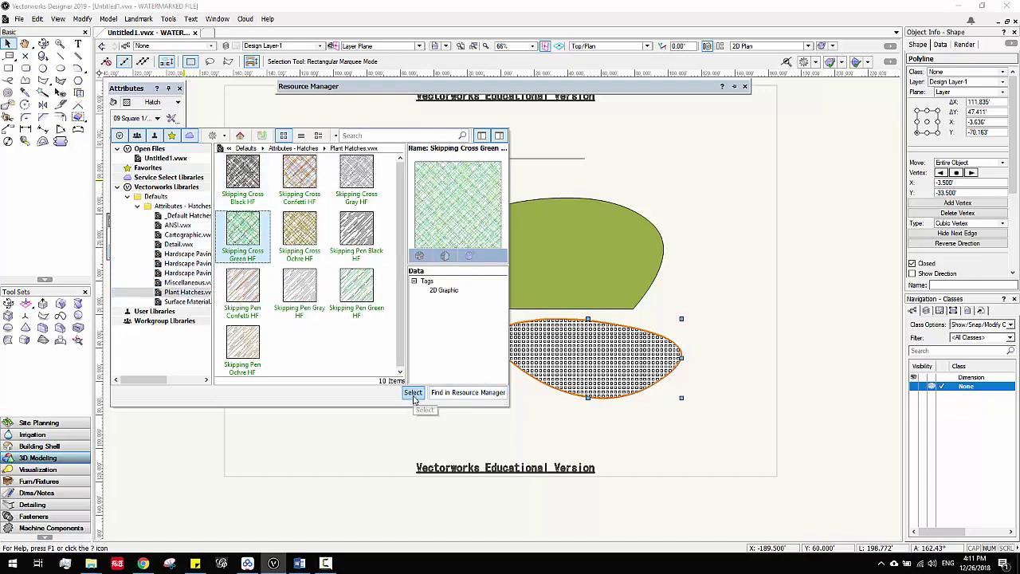
left_click(413, 393)
left_click(694, 396)
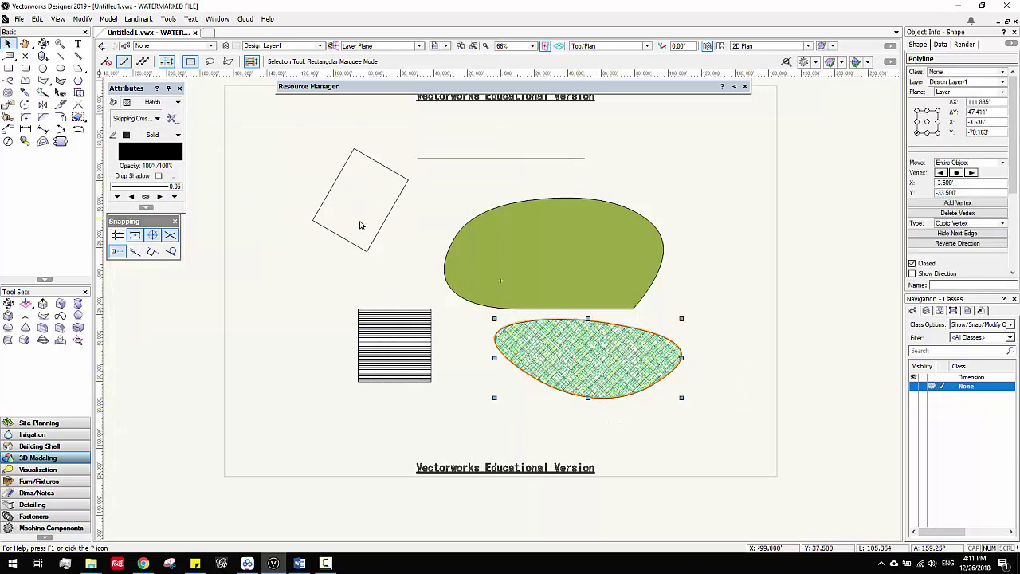
Step: Reposition the hatched blob and move the green shape up and right
mouse_move(538, 326)
left_mouse_down()
mouse_move(514, 205)
mouse_move(582, 193)
mouse_move(662, 200)
left_mouse_up()
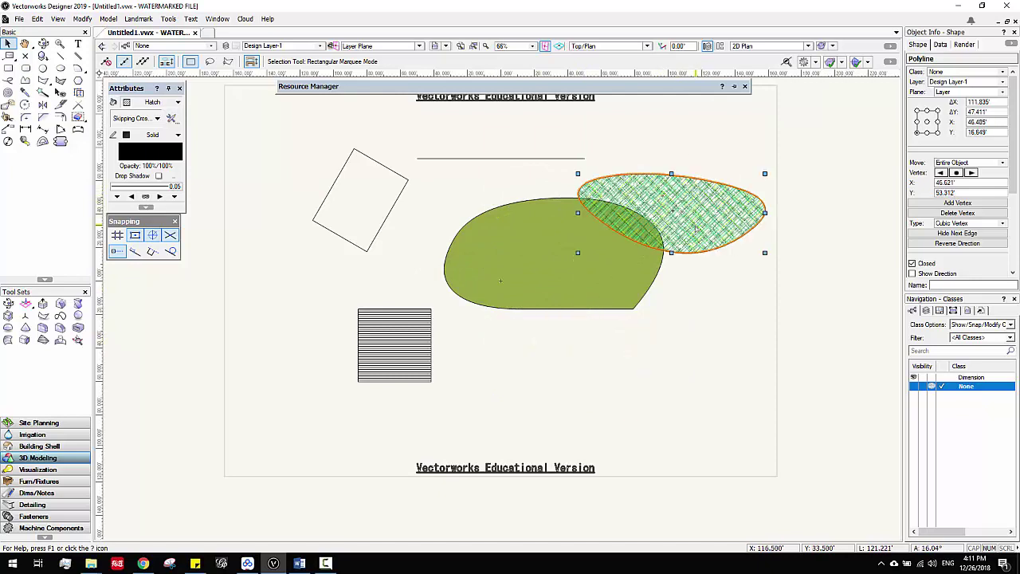
mouse_move(696, 229)
left_mouse_down()
mouse_move(670, 256)
mouse_move(692, 300)
mouse_move(556, 397)
left_mouse_up()
left_click(509, 251)
mouse_move(509, 251)
left_mouse_down()
mouse_move(440, 289)
mouse_move(537, 211)
left_mouse_up()
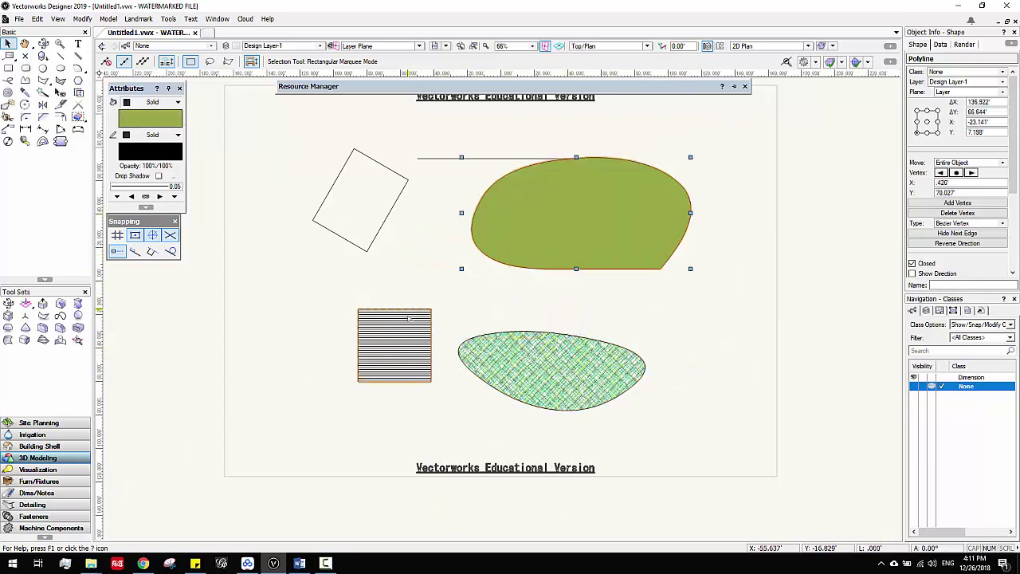
Step: Move the striped square onto the green shape's lower right and set fill opacity to 62%
left_click(409, 319)
mouse_move(409, 318)
left_mouse_down()
mouse_move(624, 231)
mouse_move(662, 249)
left_mouse_up()
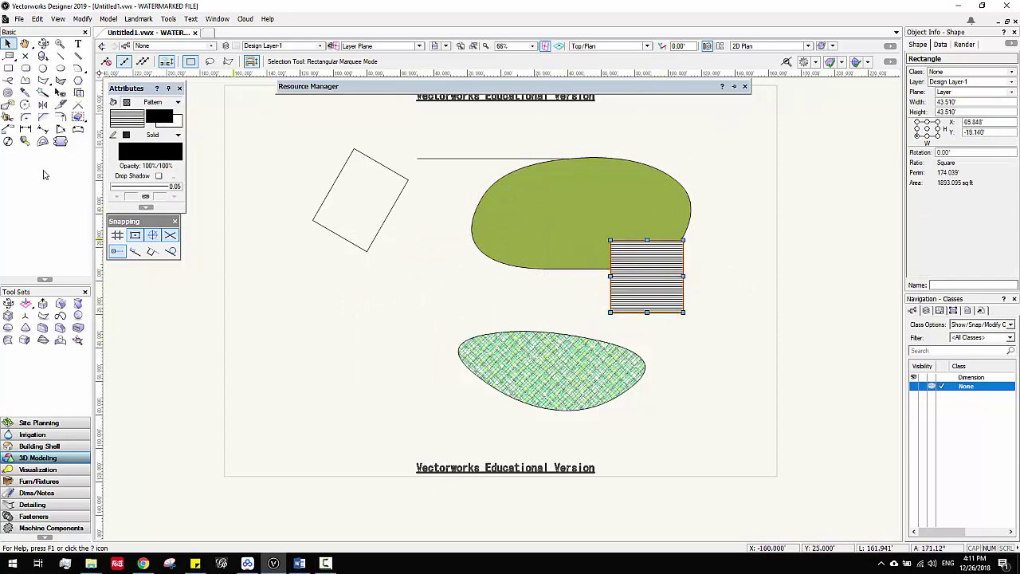
left_click(144, 166)
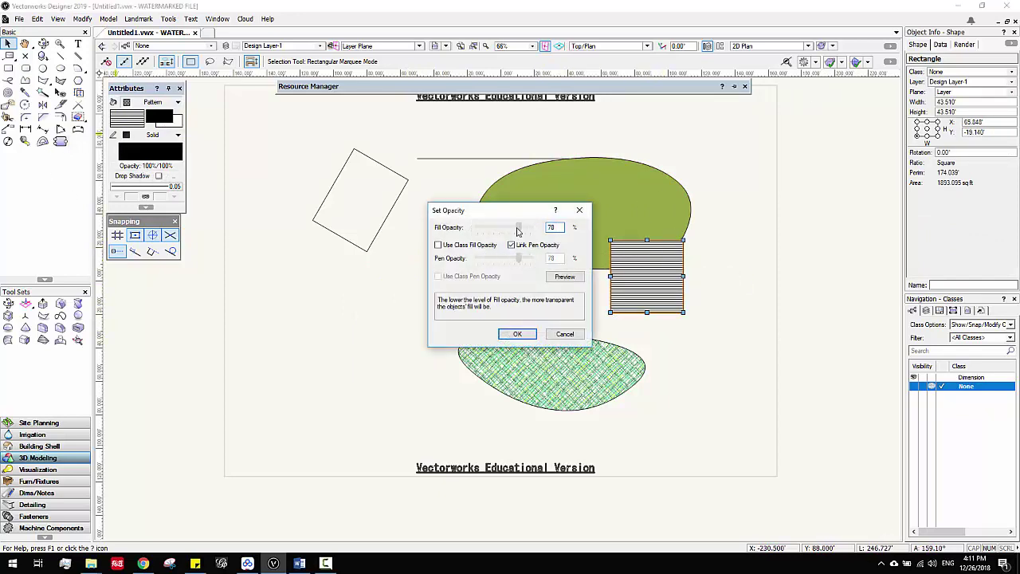
left_click(517, 333)
left_click(501, 280)
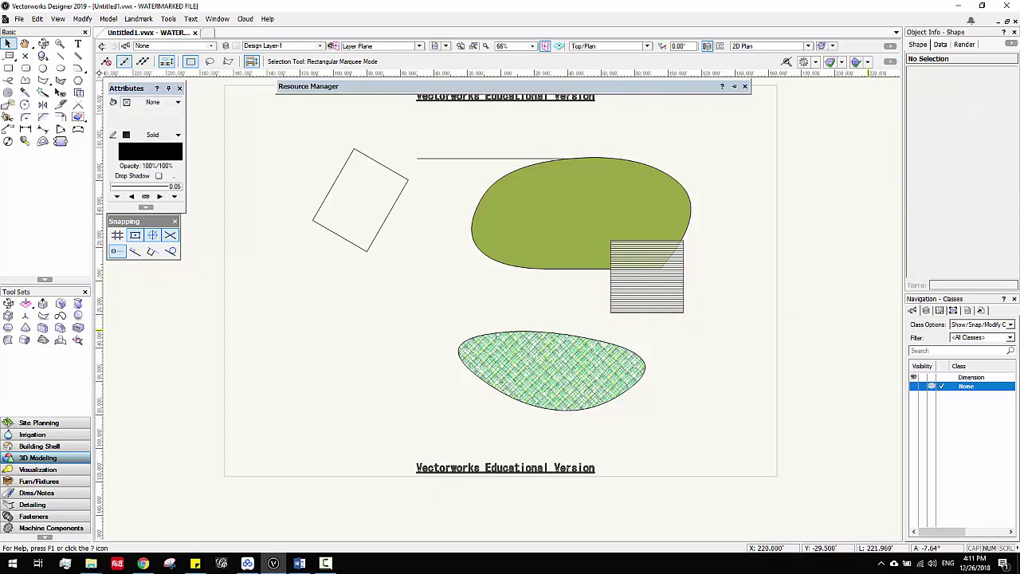
Step: Shift the green shape left and rescale the blob's cross-hatch with Attribute Mapping
left_click_drag(560, 251, 499, 273)
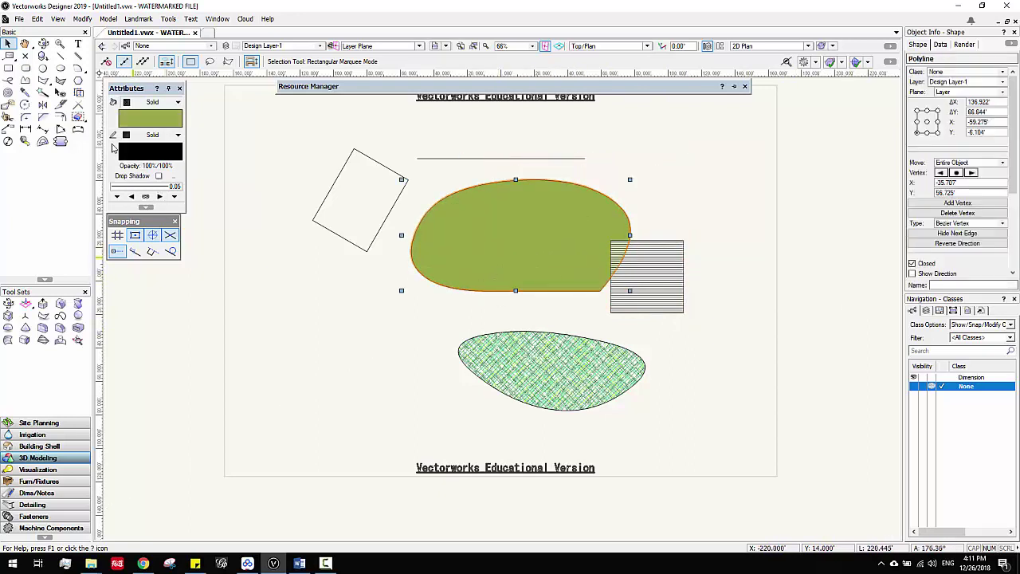
left_click(80, 95)
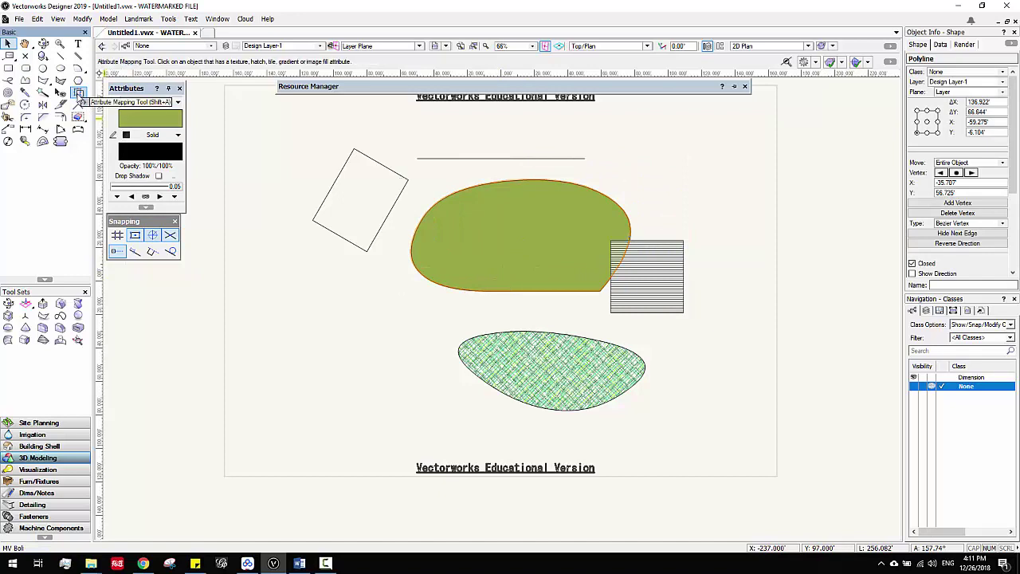
left_click(565, 385)
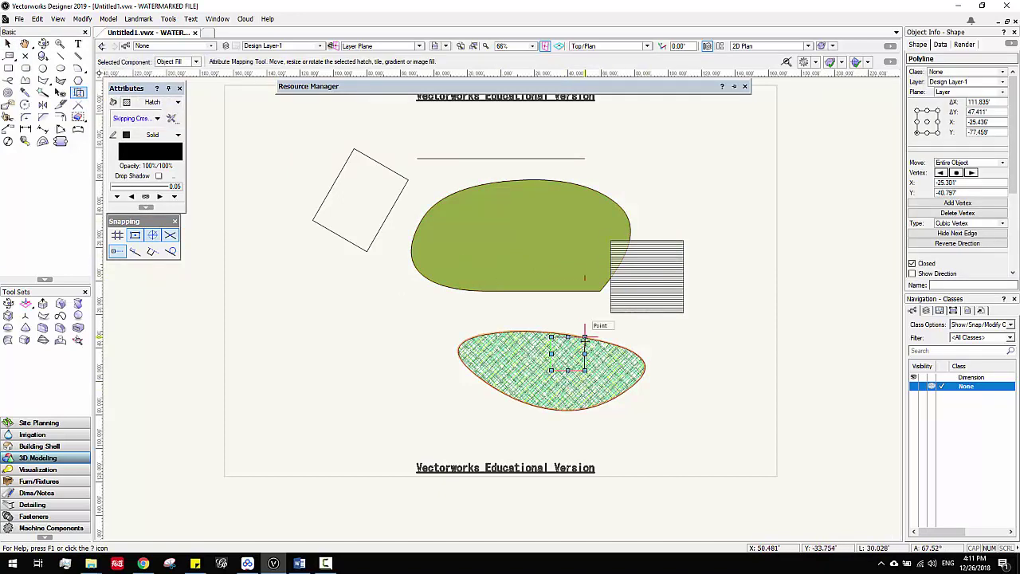
mouse_move(585, 336)
left_mouse_down()
mouse_move(640, 281)
mouse_move(585, 310)
mouse_move(598, 324)
left_mouse_up()
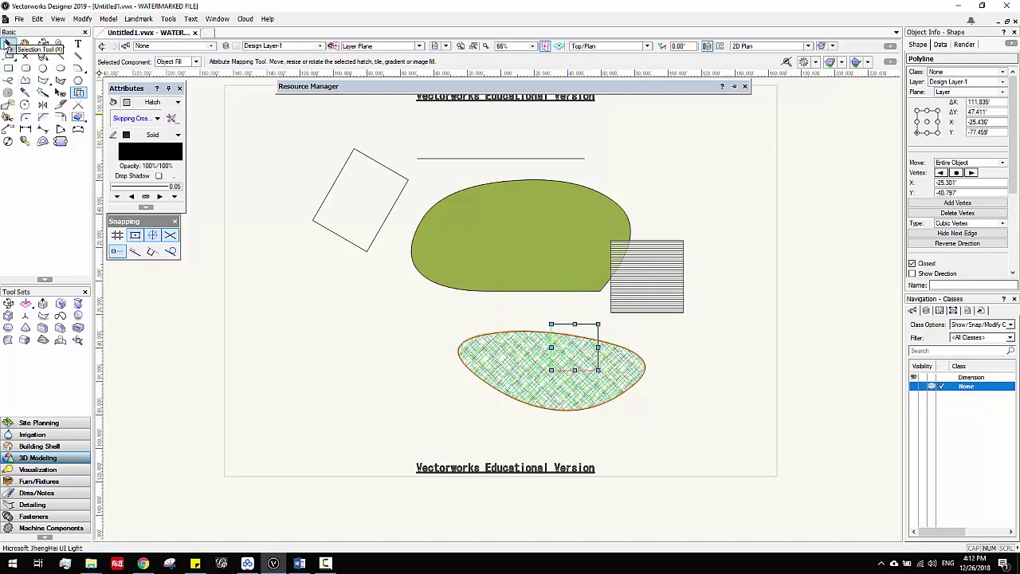
Step: Move the hatched blob left and raise the horizontal line
left_click(7, 45)
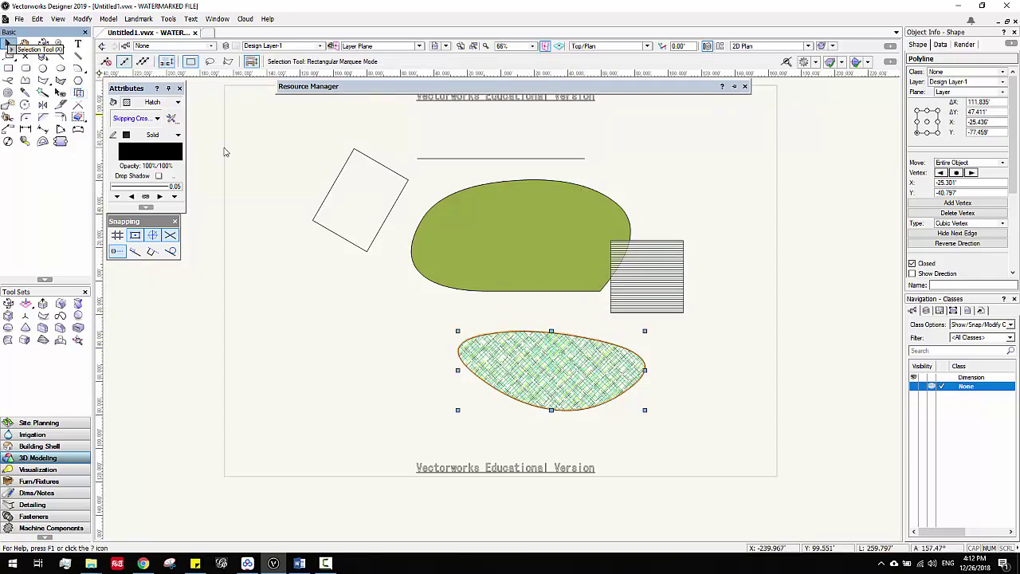
left_click_drag(555, 365, 449, 365)
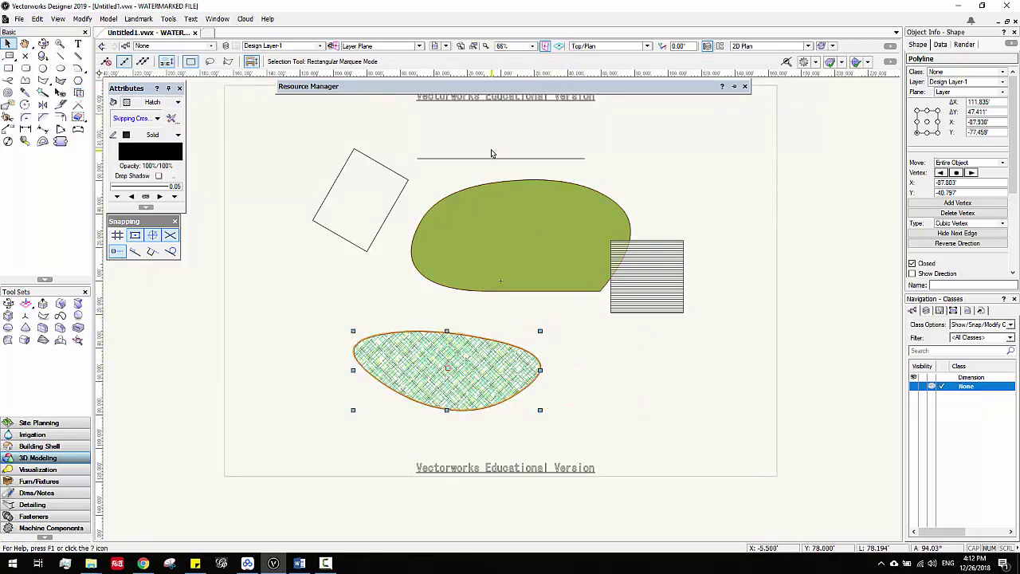
left_click_drag(493, 157, 537, 134)
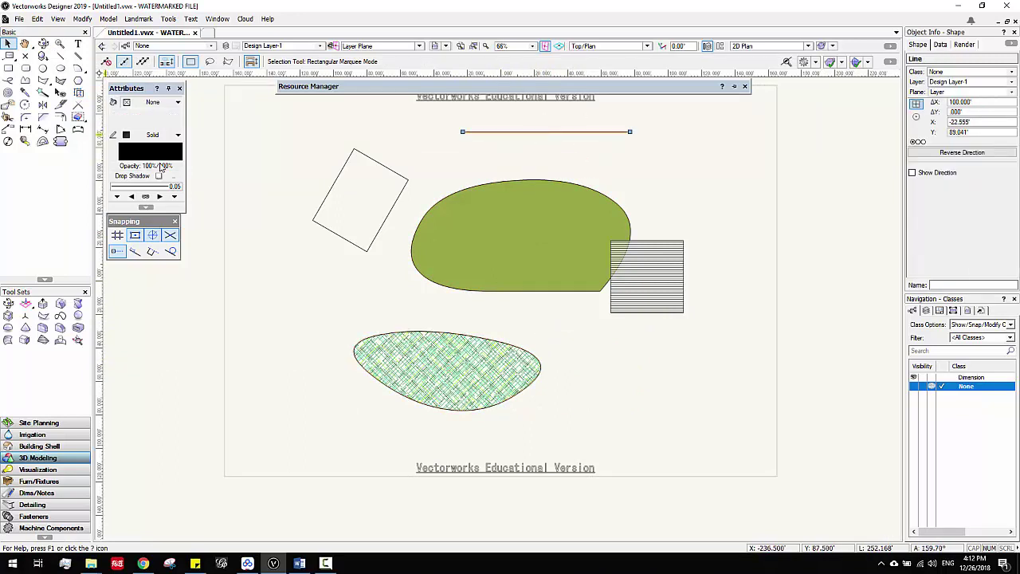
Step: Give the 100' horizontal line a light green pen colour
left_click(164, 155)
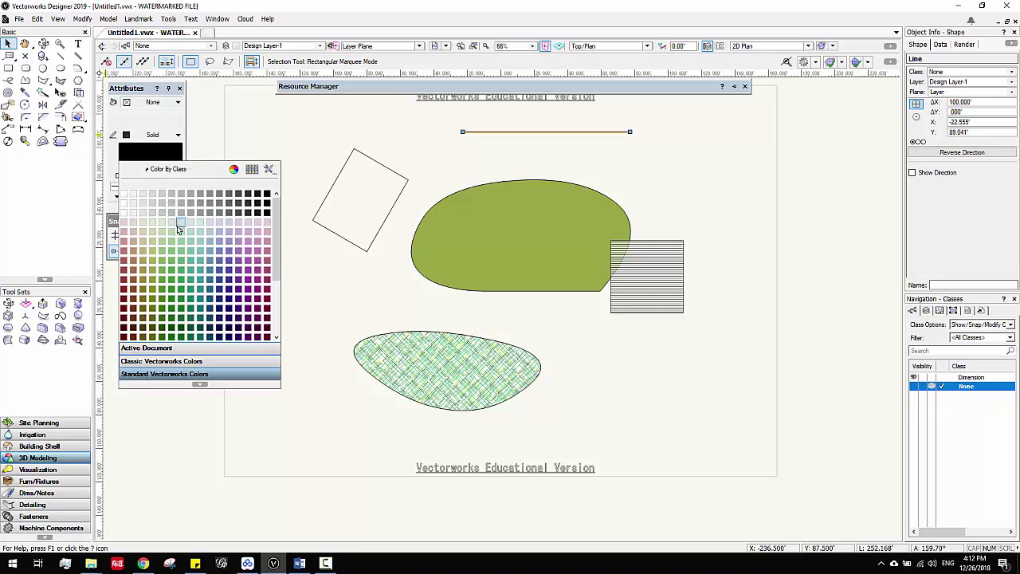
left_click(182, 266)
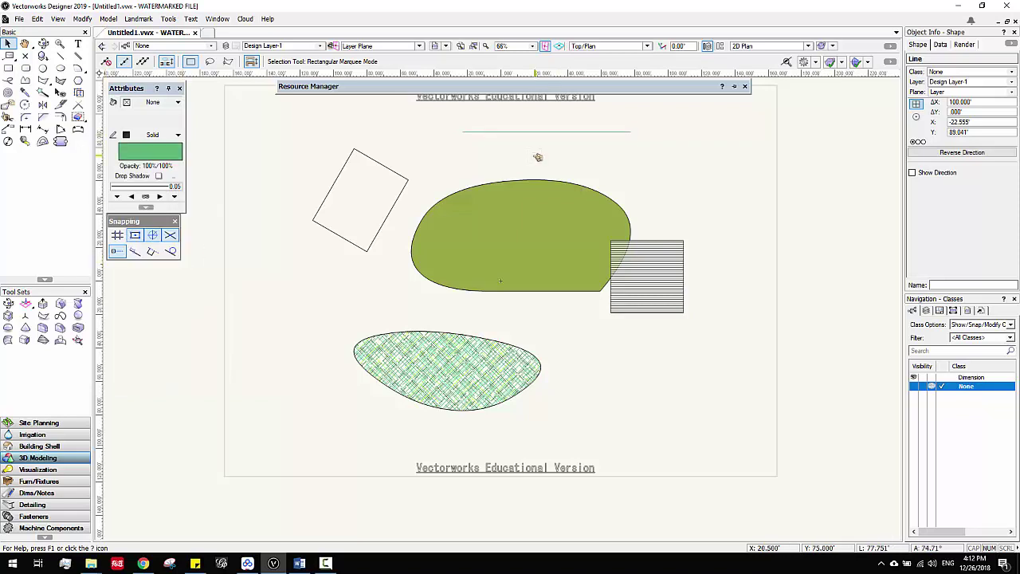
left_click(538, 157)
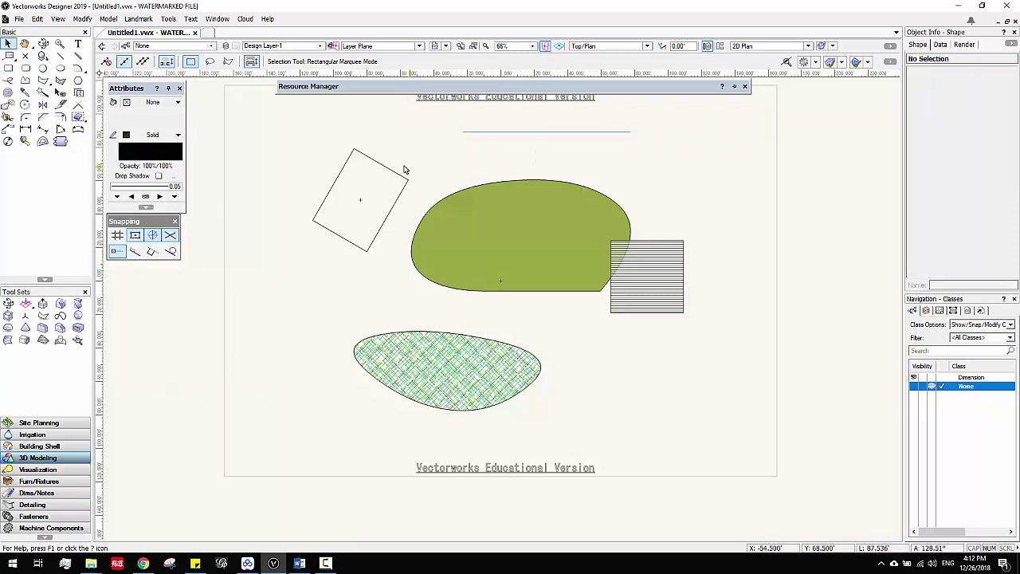
Step: Browse the default line types library, previewing Circles, Clouds and Fence Line
left_click(151, 137)
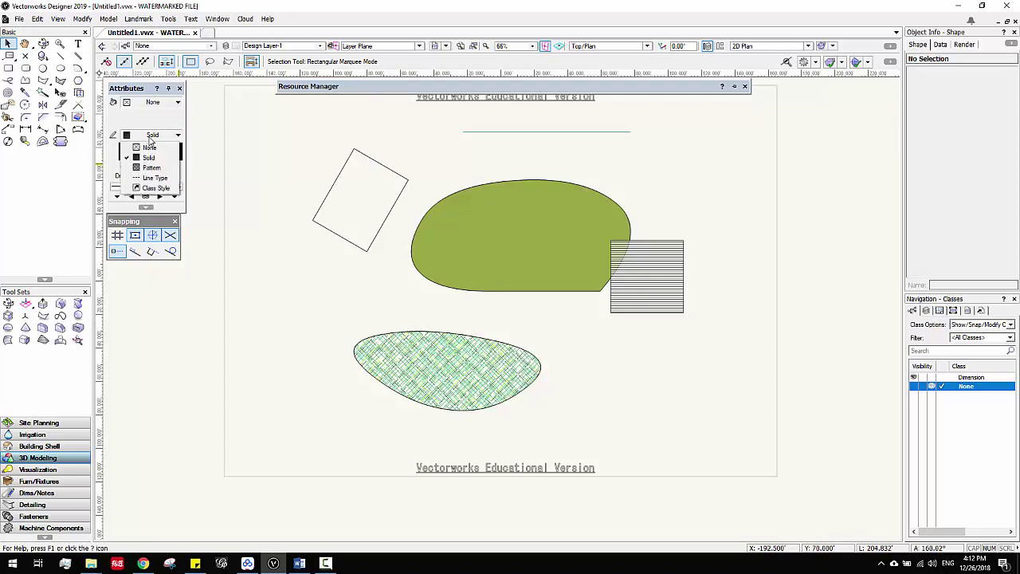
left_click(156, 178)
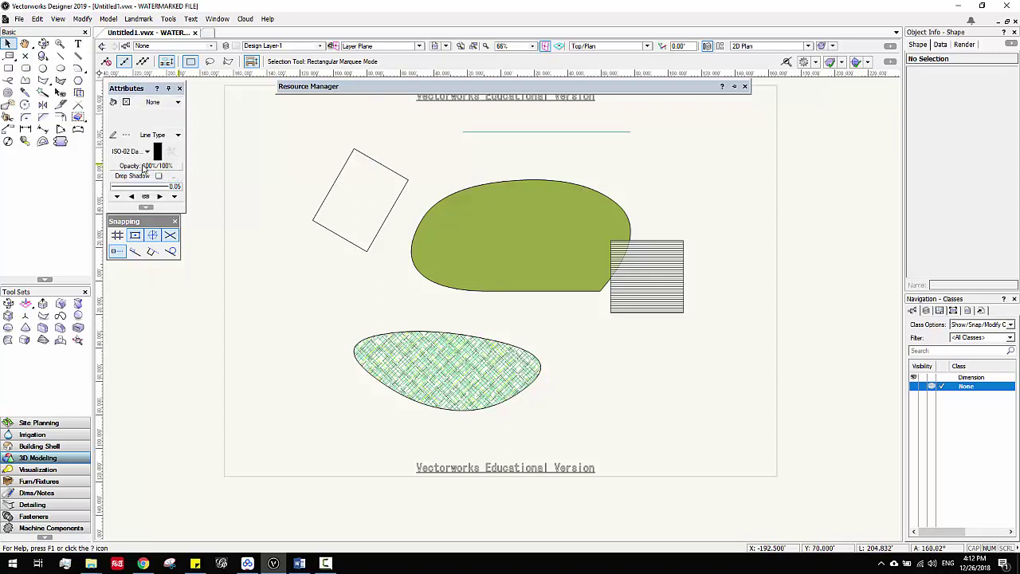
left_click(131, 155)
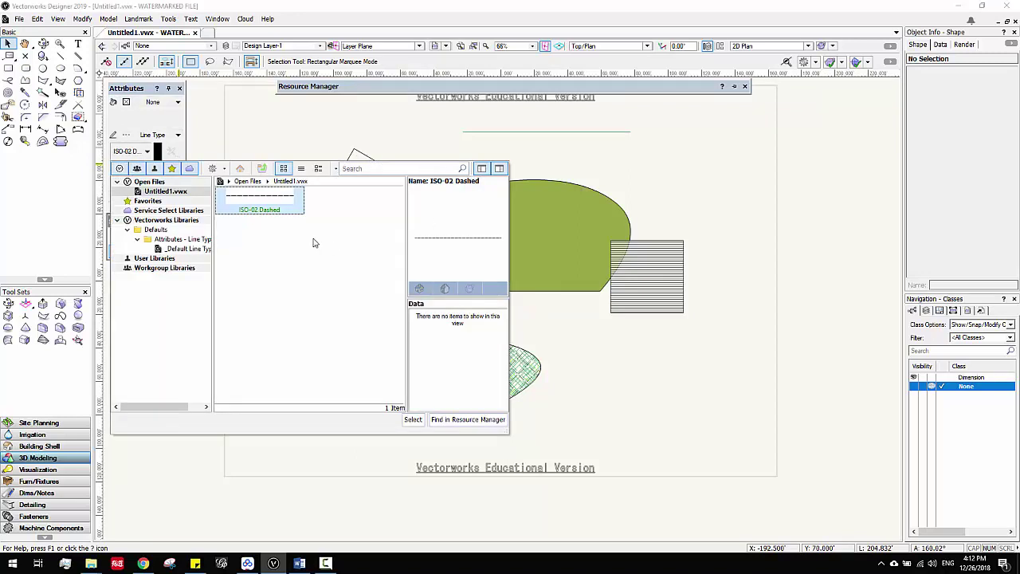
left_click(172, 248)
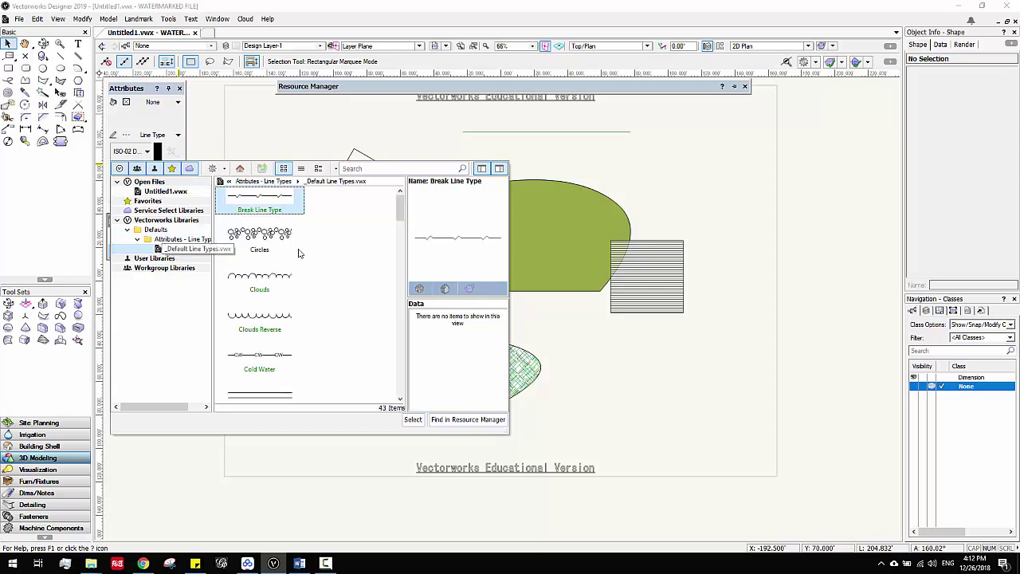
left_click(271, 245)
left_click(269, 281)
scroll(273, 311, "down", 3)
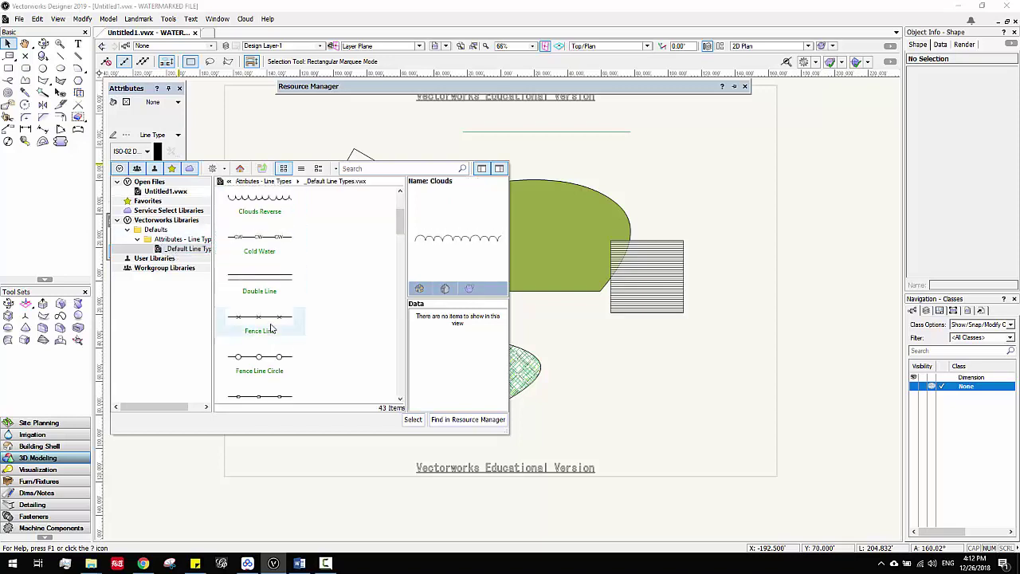
left_click(270, 322)
left_click(413, 419)
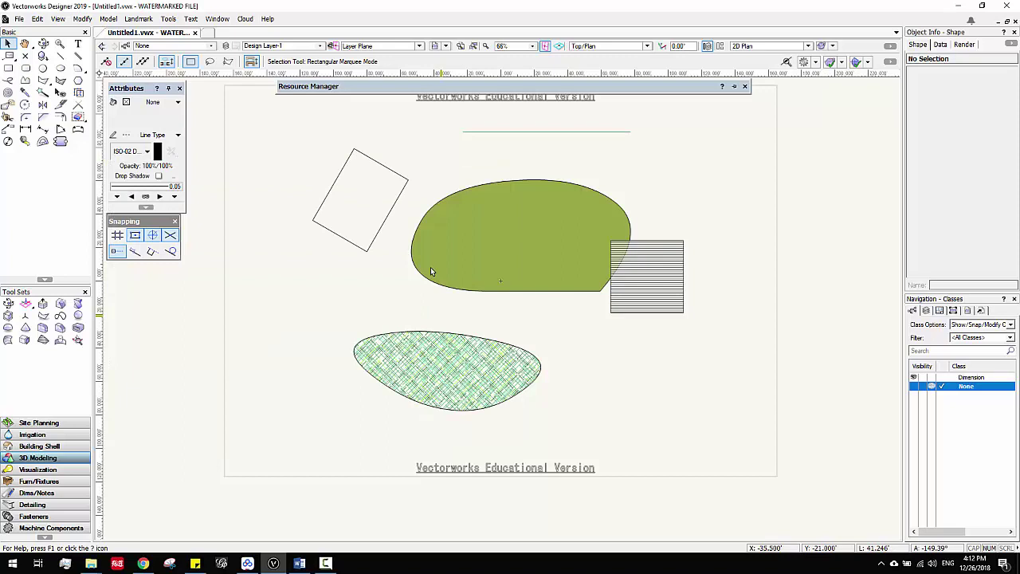
Step: Give the tilted rectangle's outline the Hash Double Line type, then deselect
left_click(380, 165)
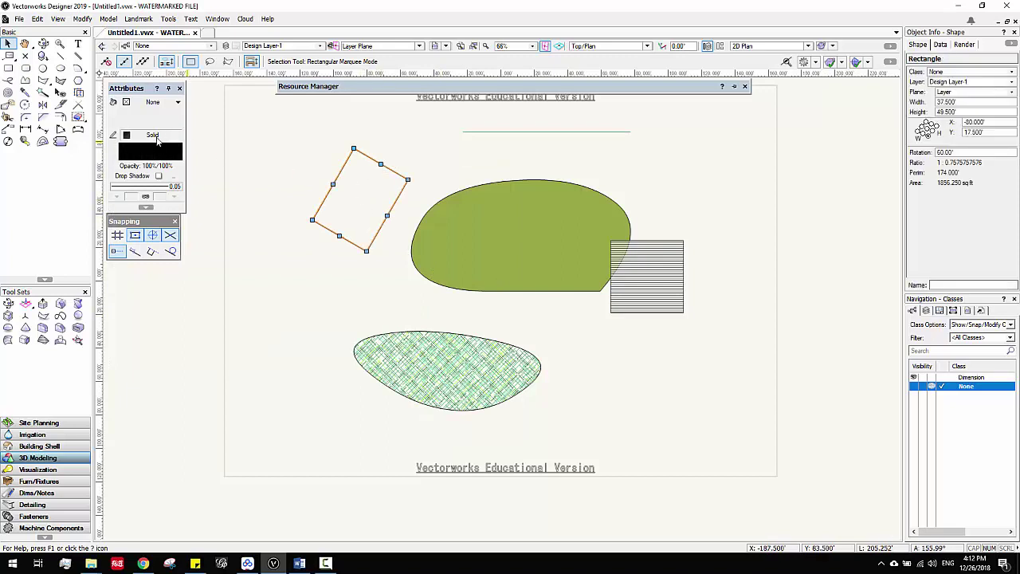
left_click(157, 137)
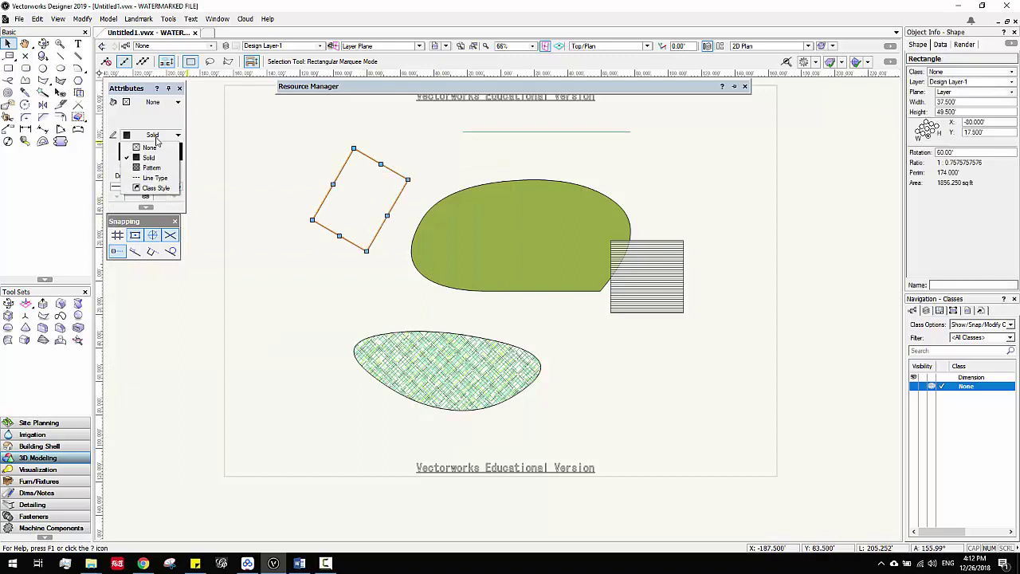
left_click(156, 178)
left_click(146, 151)
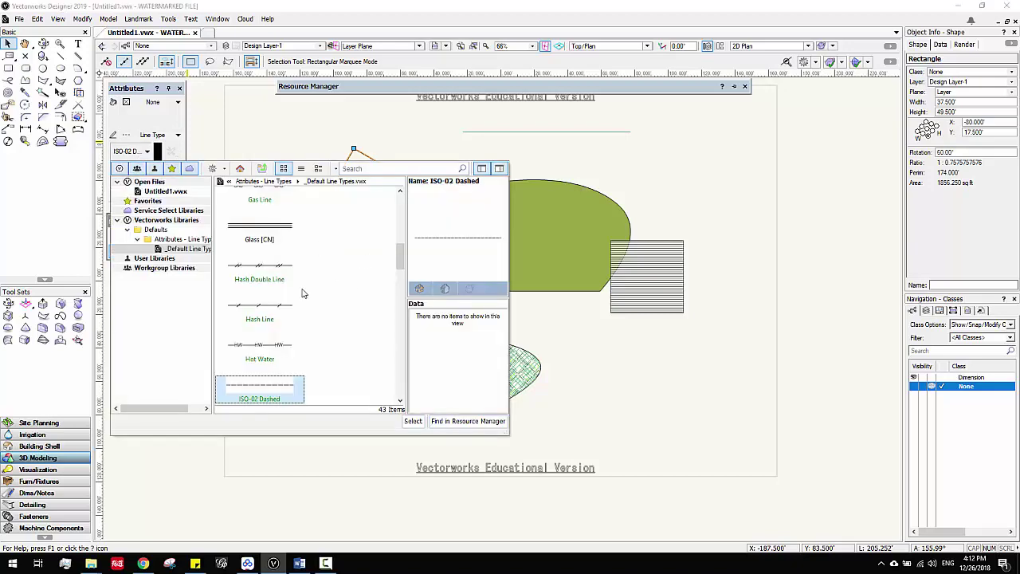
left_click(287, 273)
left_click(413, 420)
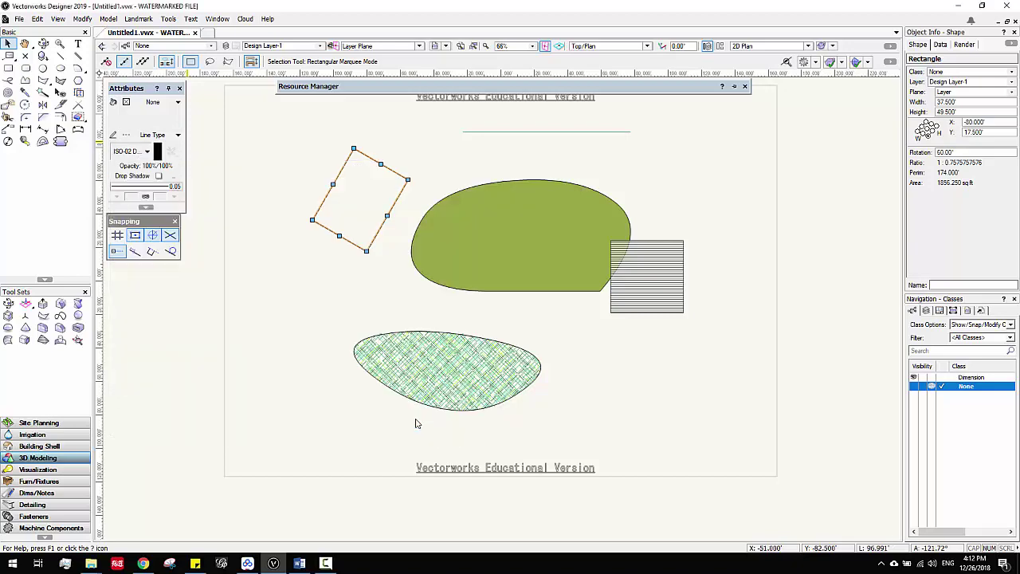
left_click(294, 274)
scroll(338, 191, "up", 4)
scroll(338, 184, "down", 6)
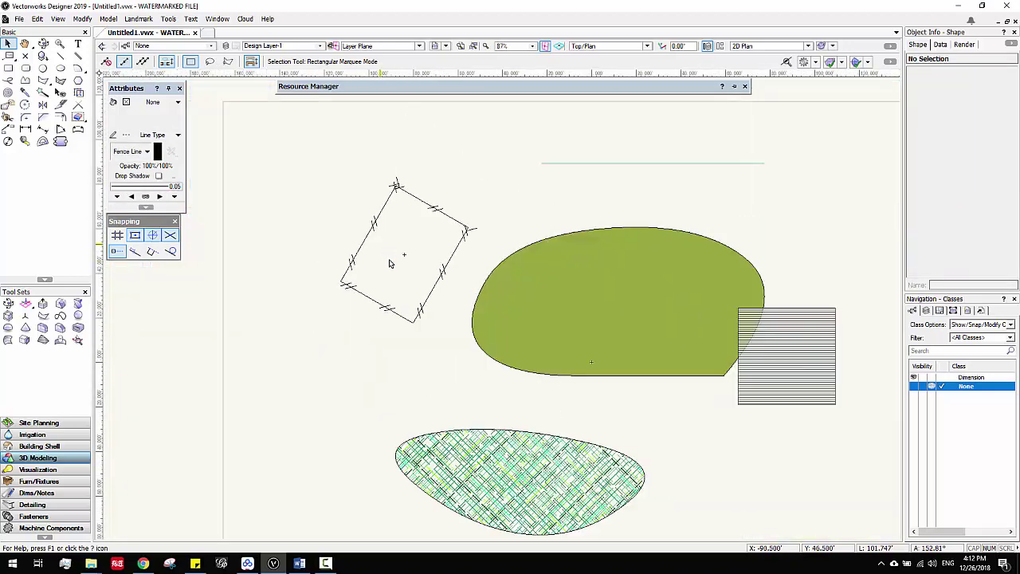
scroll(410, 230, "up", 4)
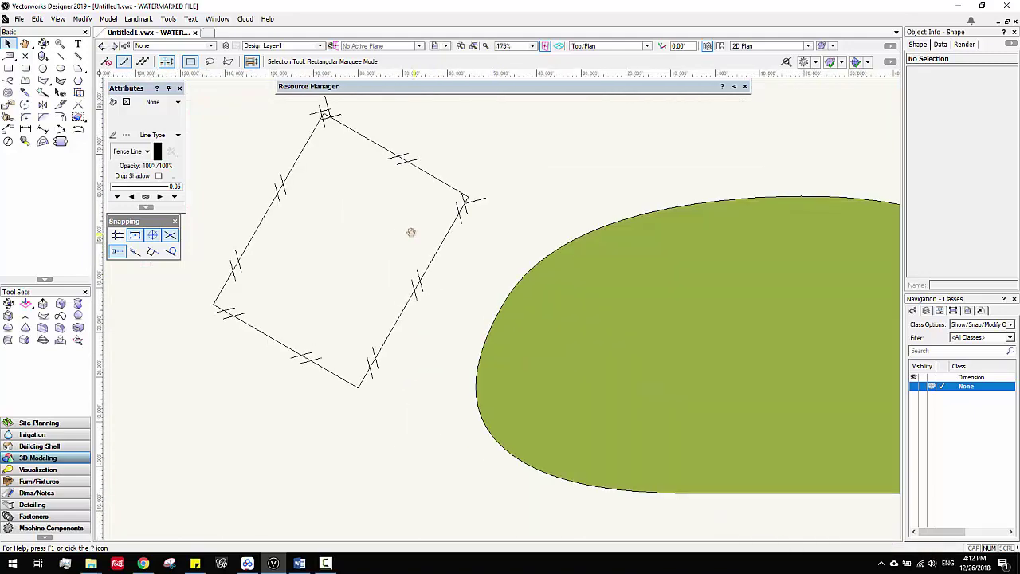
scroll(462, 236, "down", 2)
scroll(430, 251, "down", 3)
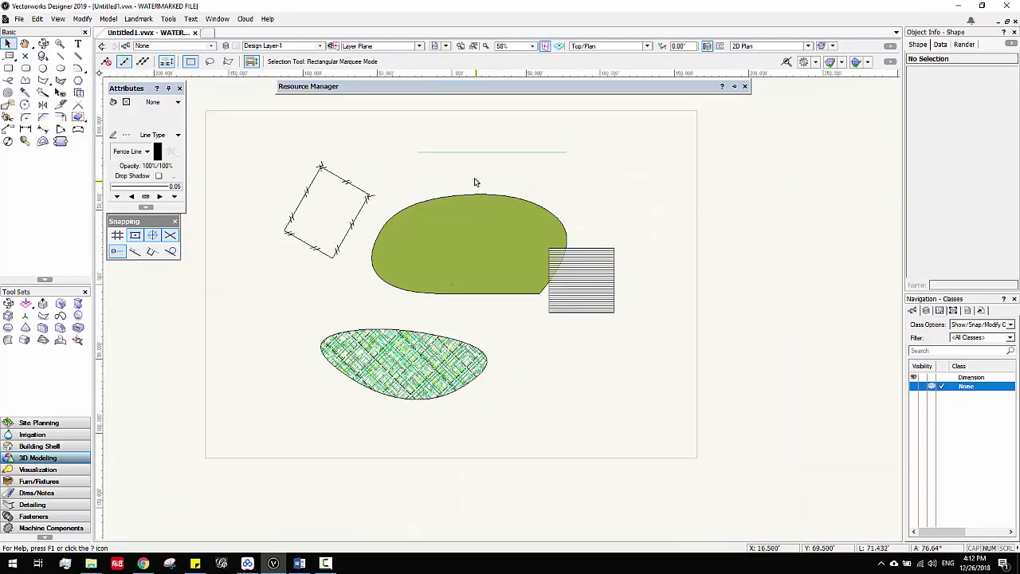
scroll(476, 197, "up", 1)
scroll(476, 191, "down", 1)
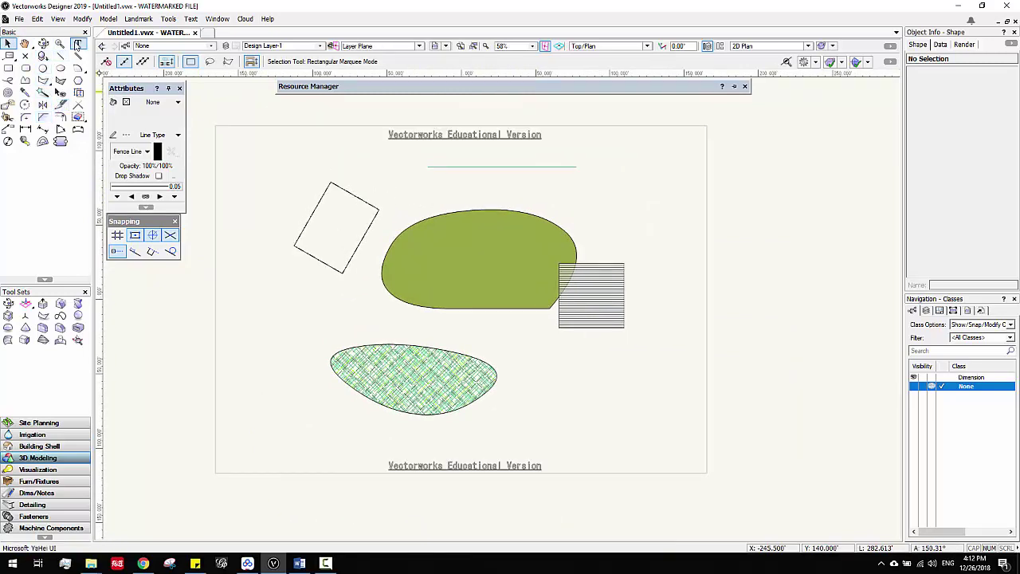
Step: Place a text label reading 'lafldsjflajsfka' at the upper right of the page
left_click(78, 44)
left_click(610, 186)
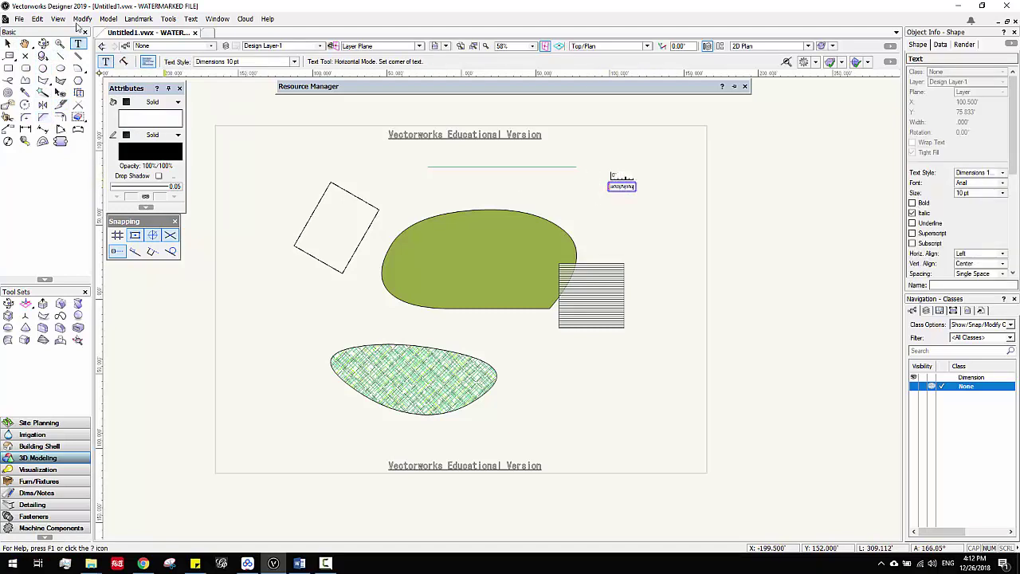
key("Escape")
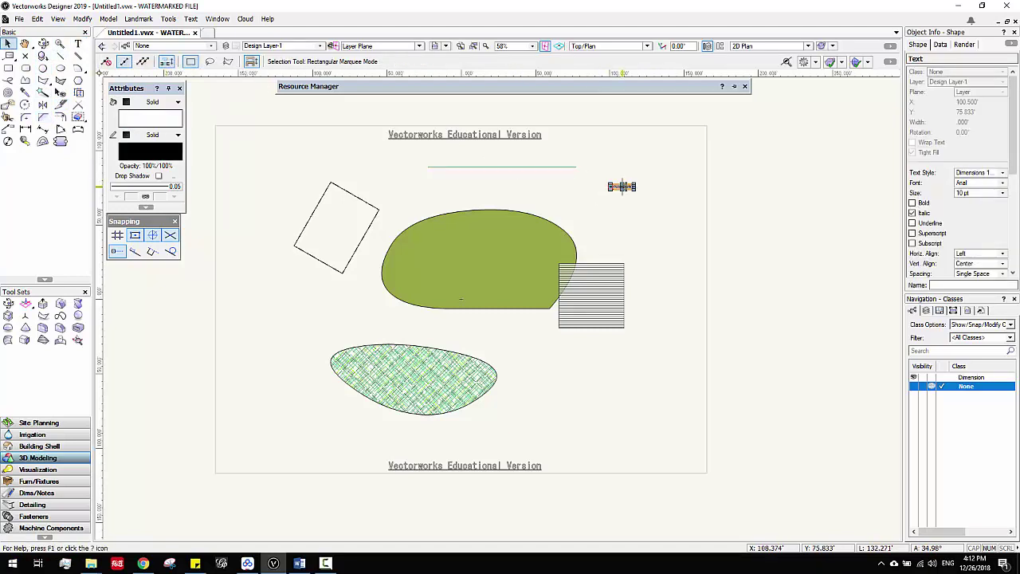
scroll(621, 186, "up", 2)
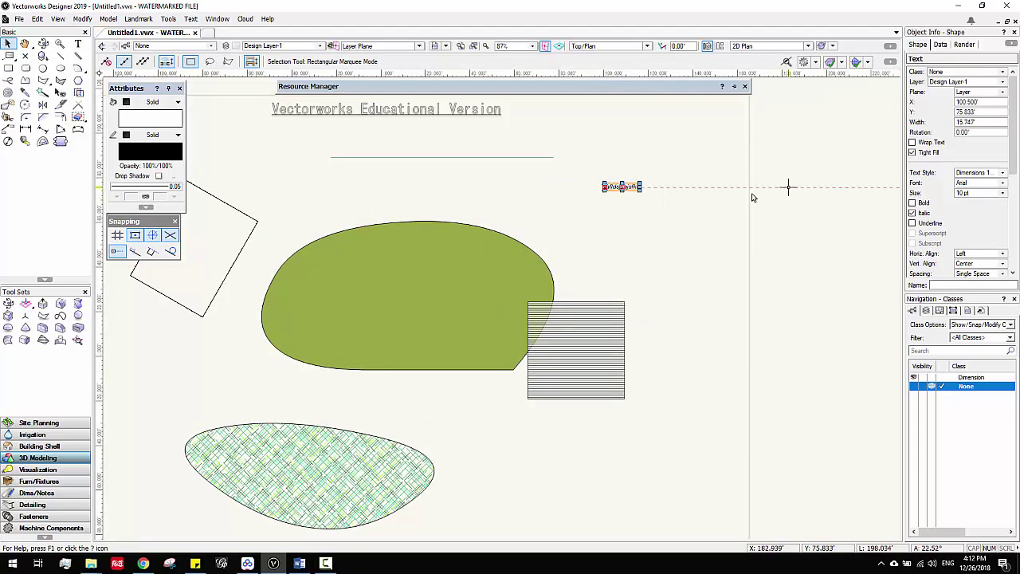
Step: Apply a Title Block text style to the label and set it to 14 pt
left_click(1002, 174)
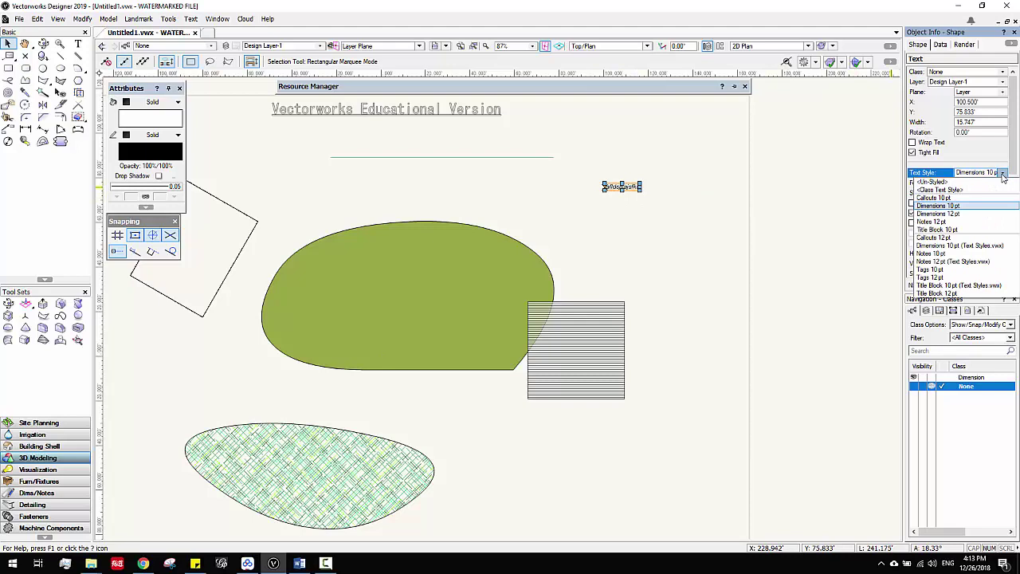
left_click(961, 232)
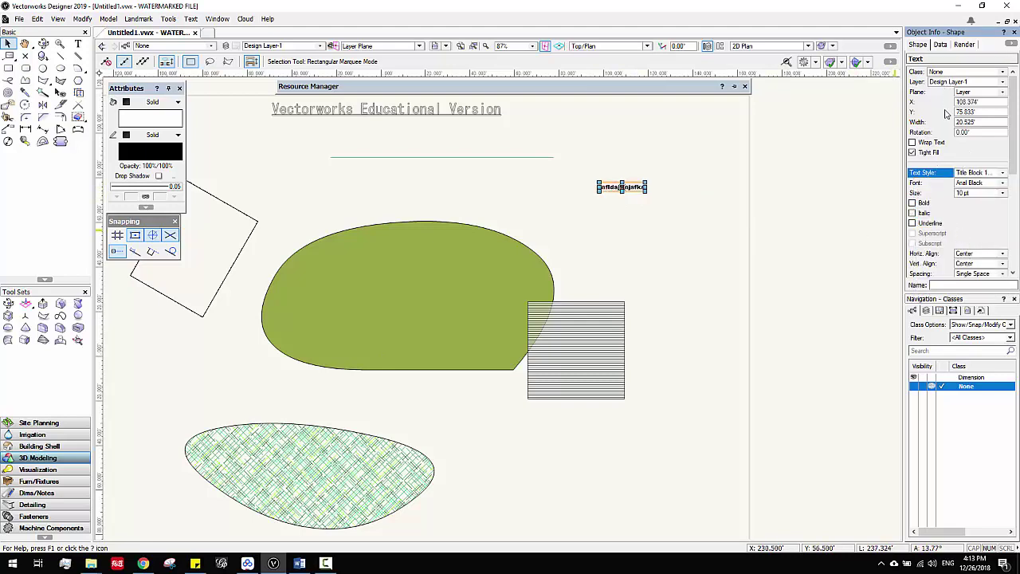
left_click(1002, 194)
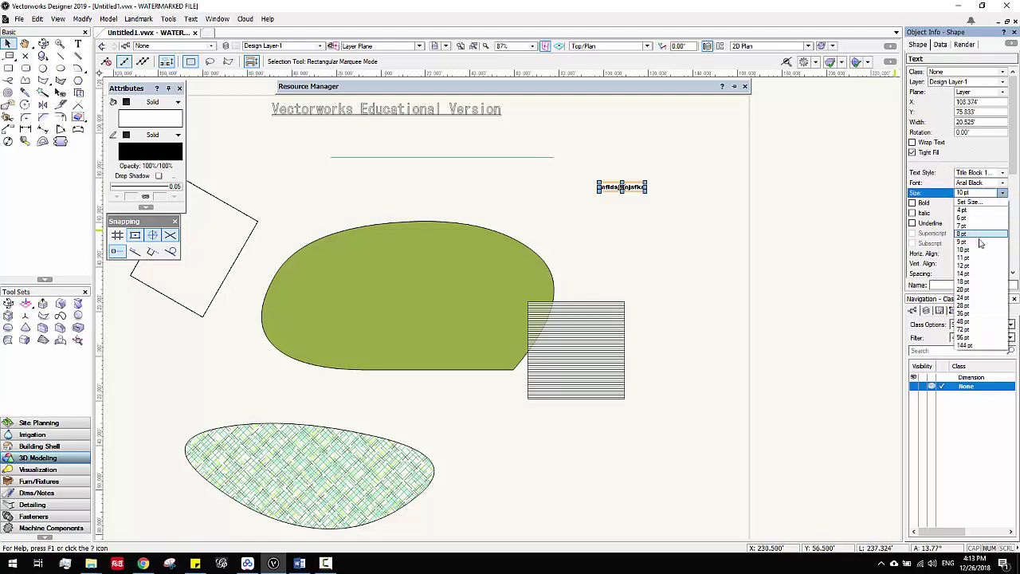
left_click(977, 274)
left_click(693, 207)
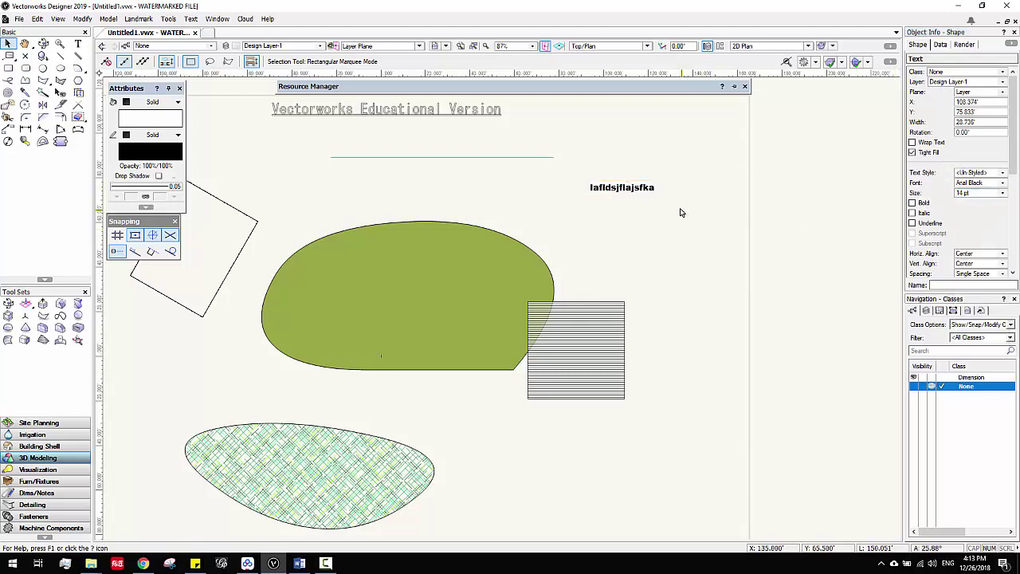
Step: Restyle the label as Title Block 10 pt in Object Info
left_click(623, 187)
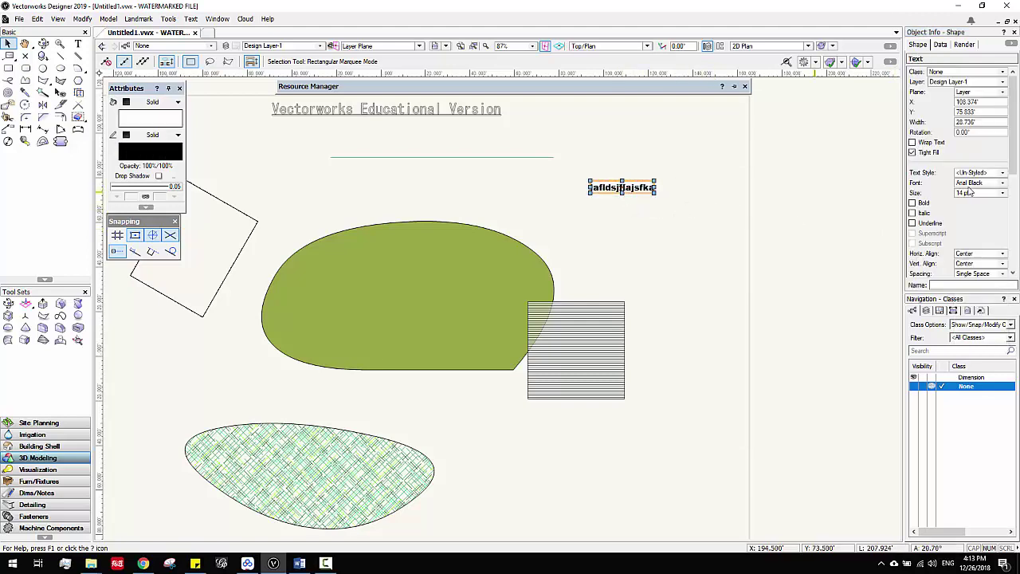
left_click(1002, 173)
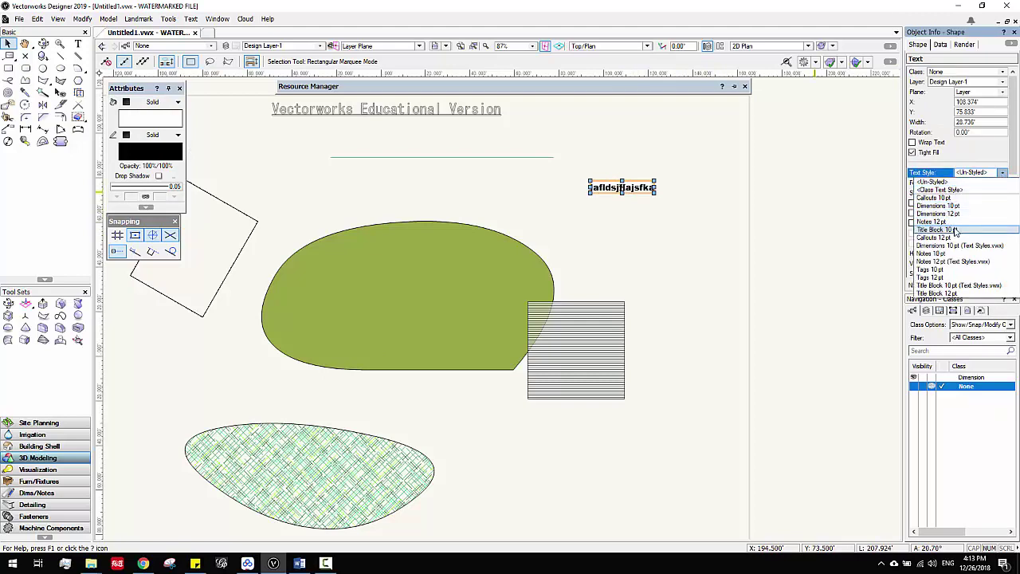
left_click(955, 230)
left_click(669, 208)
left_click(623, 189)
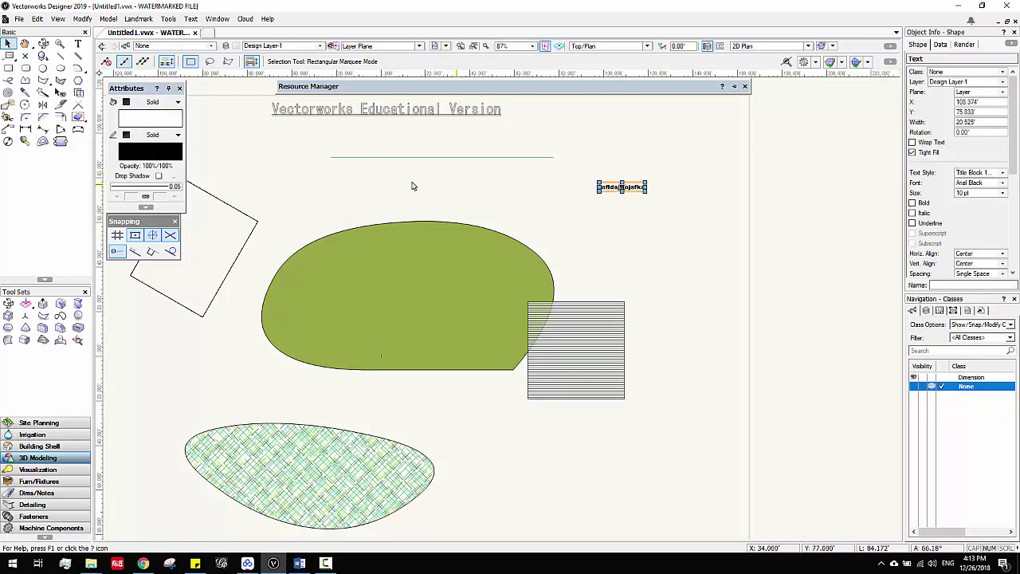
mouse_move(301, 96)
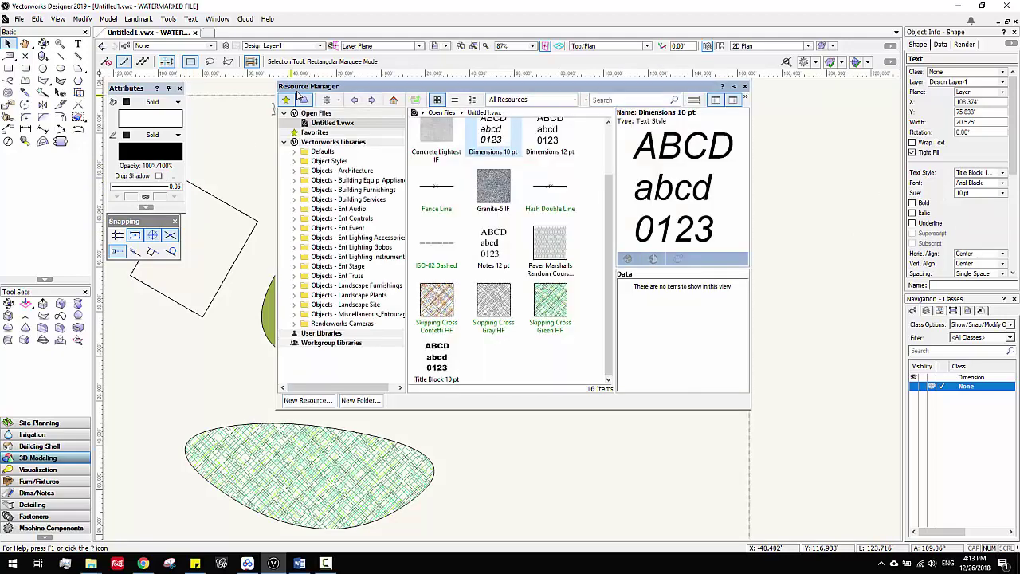
scroll(493, 173, "up", 2)
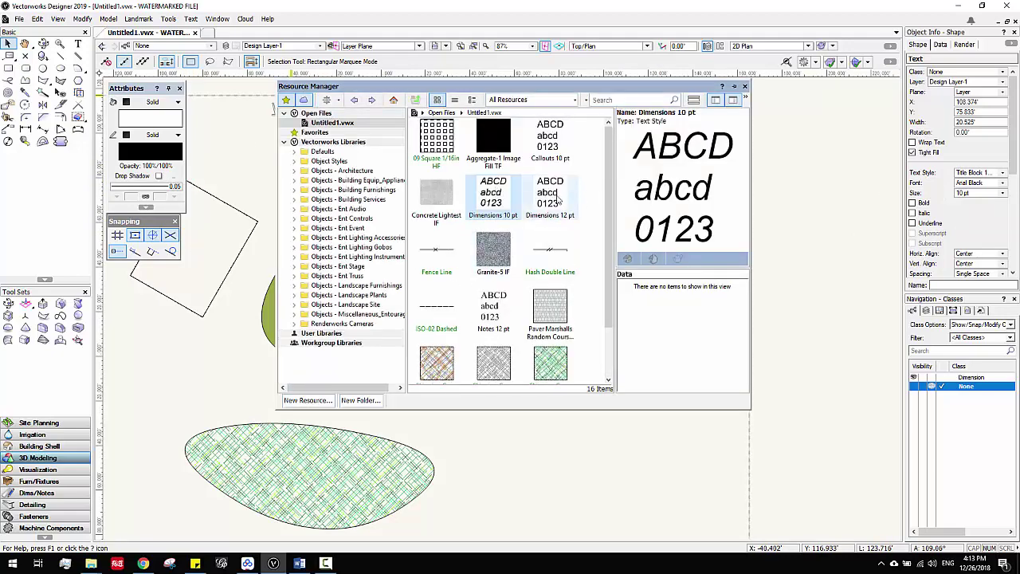
scroll(567, 204, "down", 2)
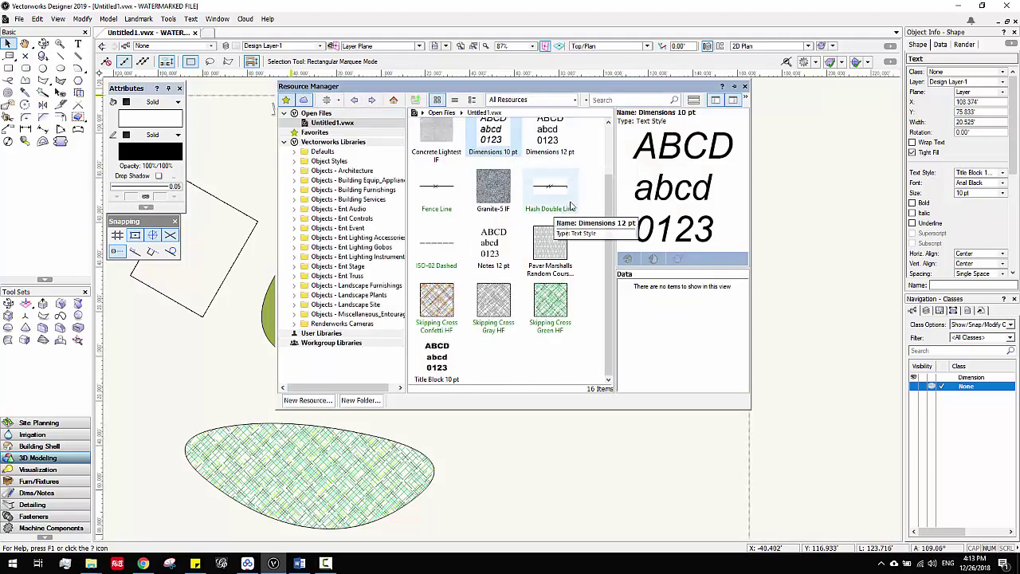
scroll(570, 205, "up", 2)
right_click(492, 196)
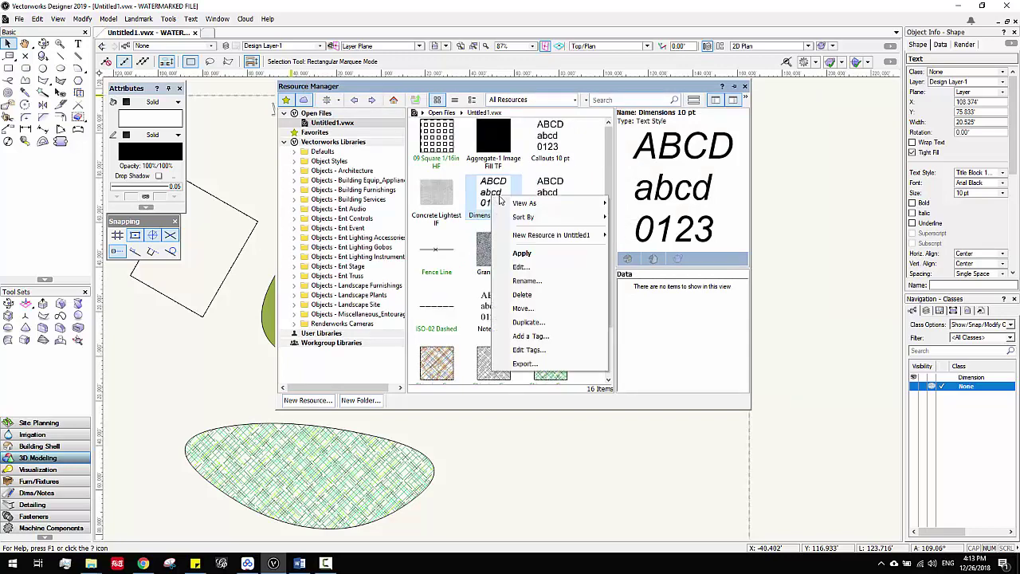
left_click(526, 267)
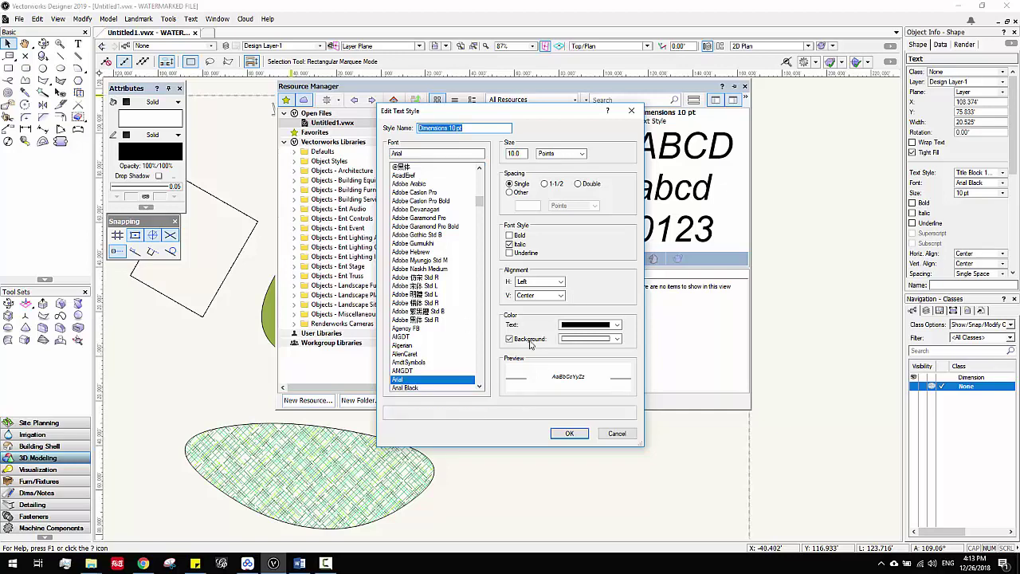
left_click(617, 432)
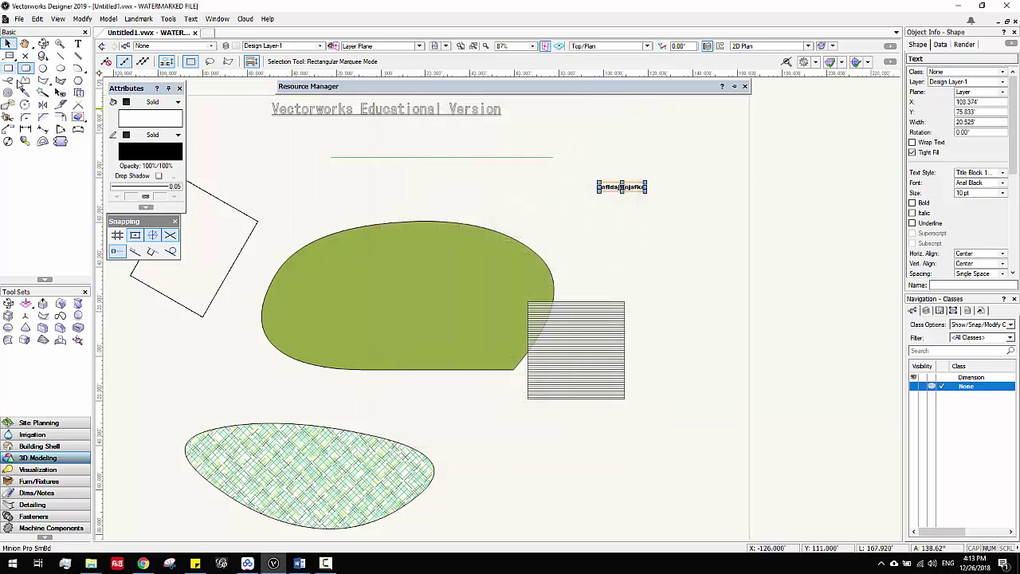
Step: Draw a linear dimension along the rectangle's bottom edge, then clear the selection
left_click(26, 129)
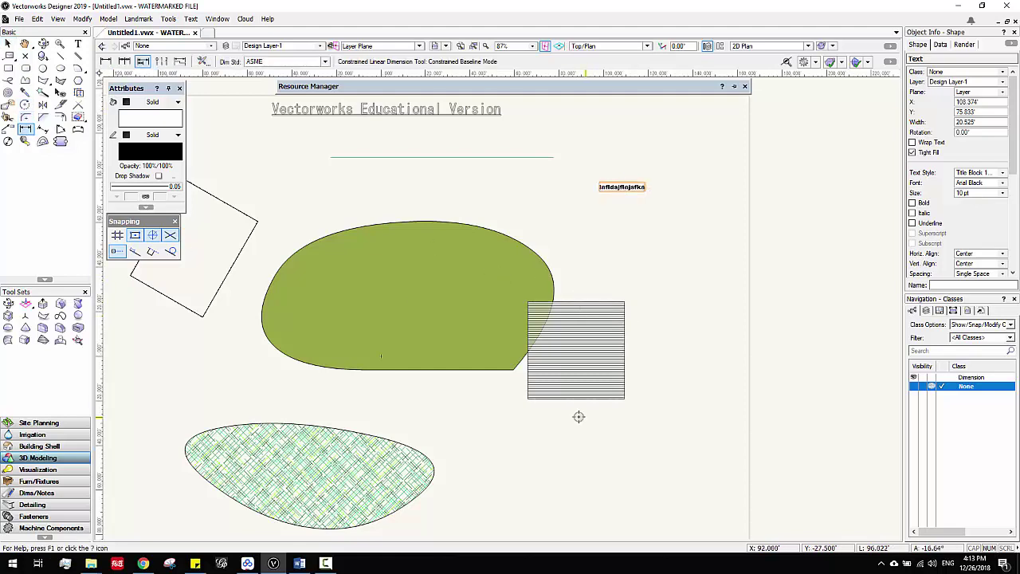
left_click(528, 398)
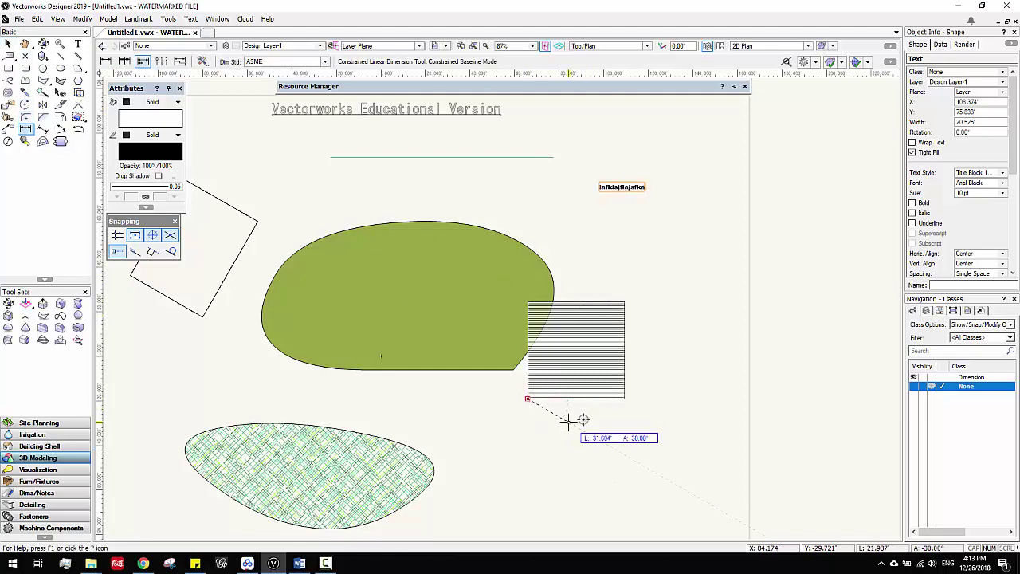
left_click(624, 398)
left_click(624, 455)
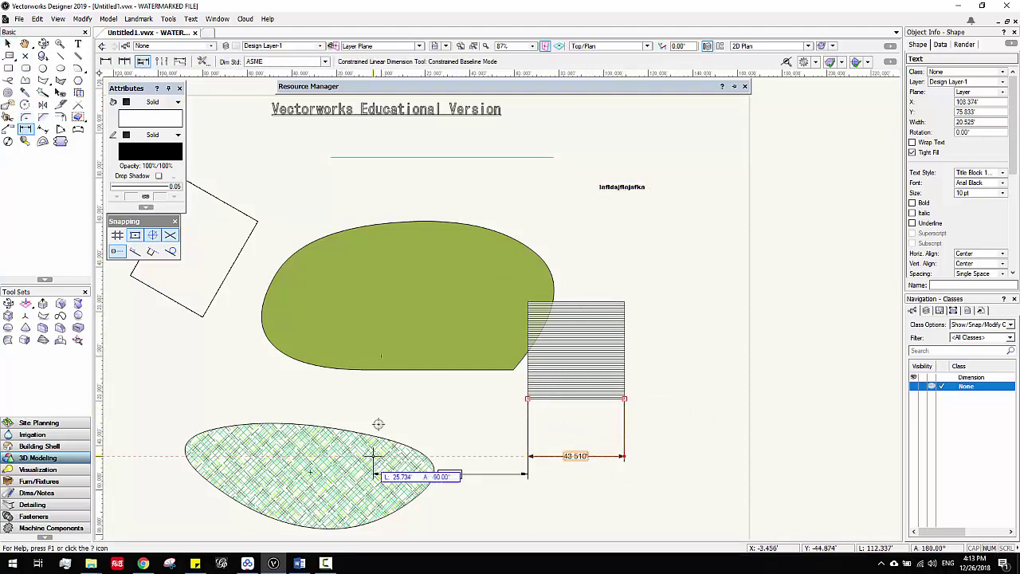
left_click(7, 44)
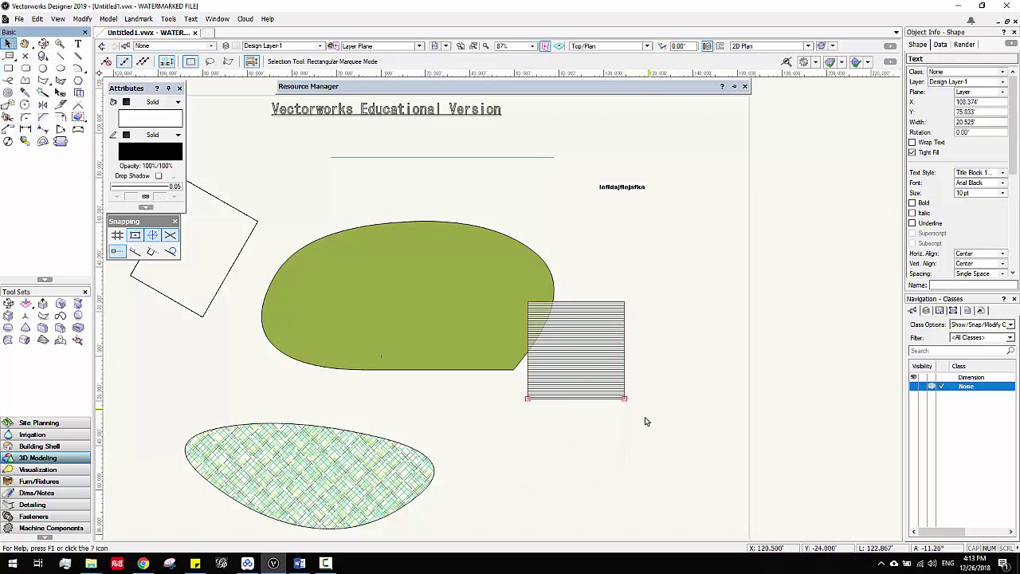
left_click(532, 401)
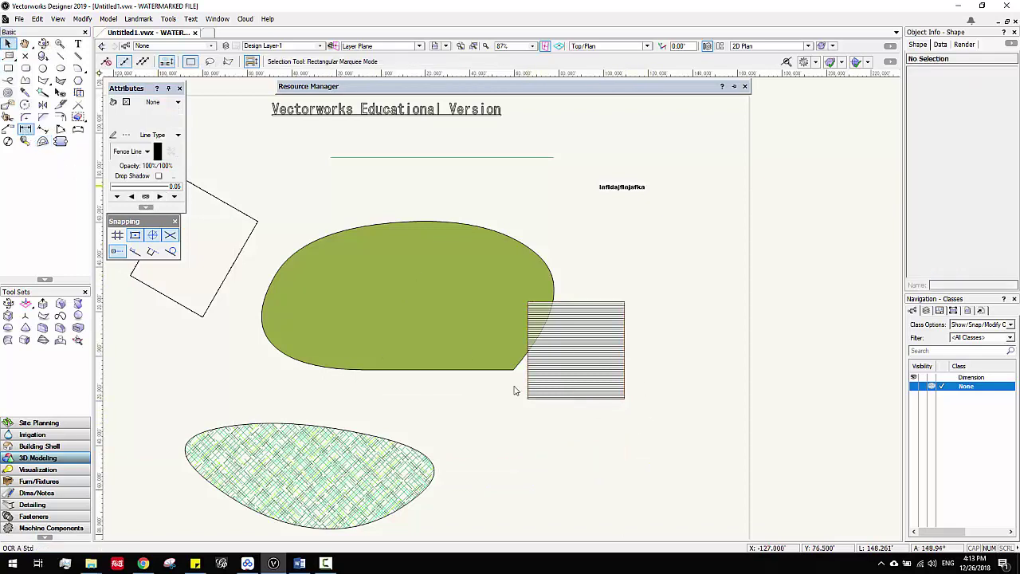
Step: Redraw the 43.510' bottom-width dimension below the rectangle and deselect it
key("d")
left_click(527, 400)
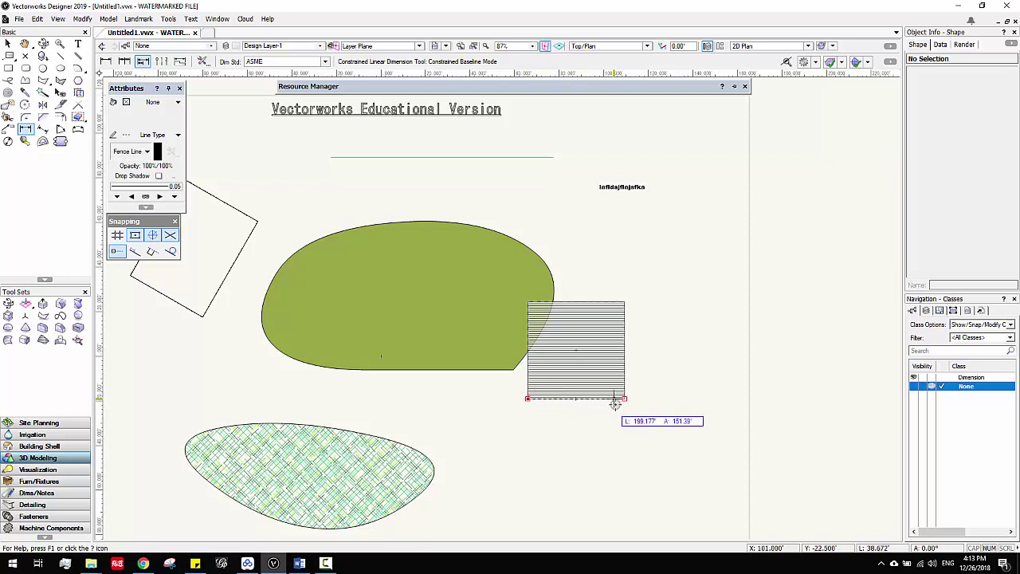
left_click(624, 399)
left_click(623, 454)
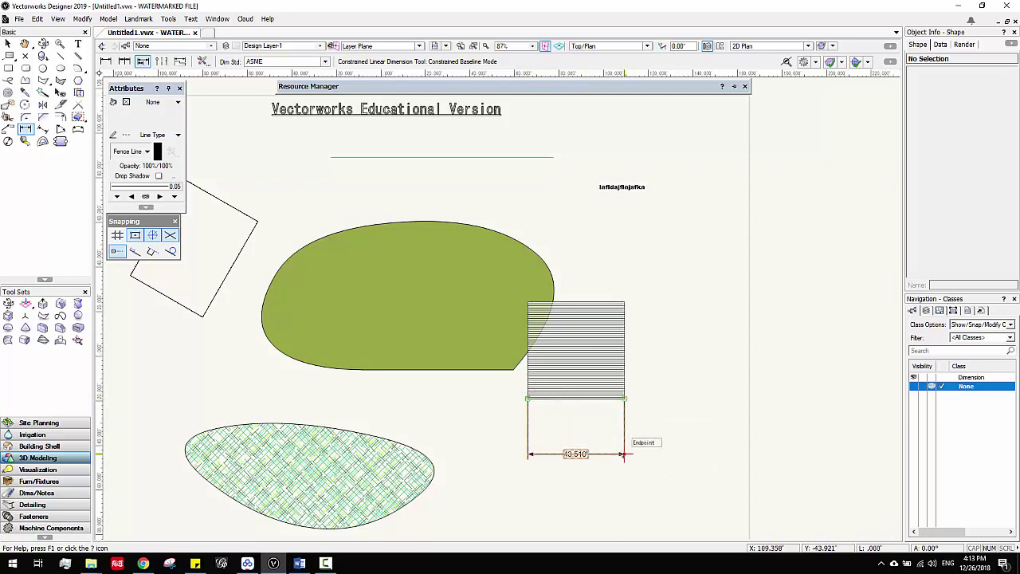
left_click(8, 43)
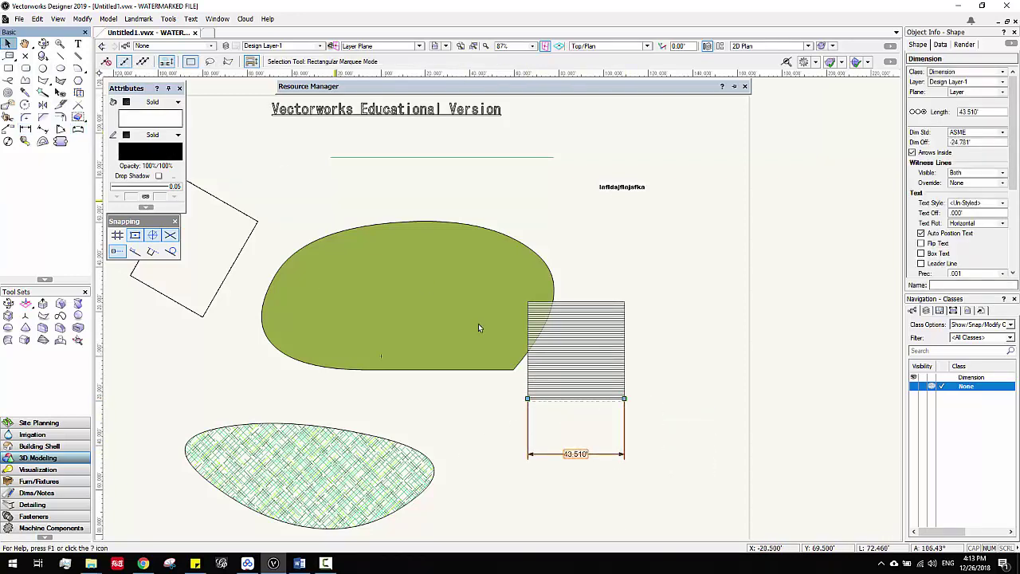
left_click(660, 443)
scroll(624, 420, "up", 2)
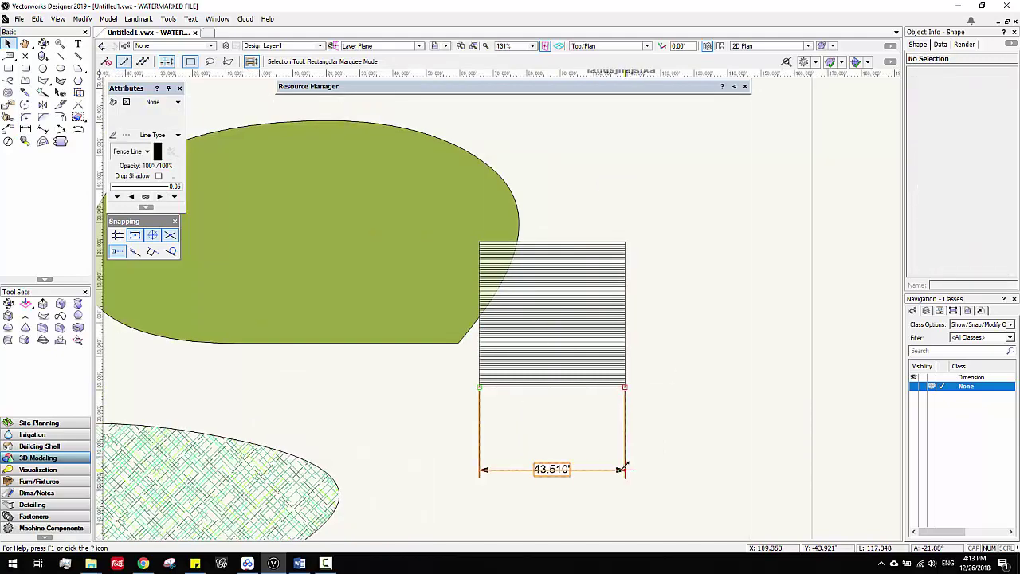
Step: Stretch the striped rectangle's right edge until its width dimension reads 65.447'
left_click(613, 353)
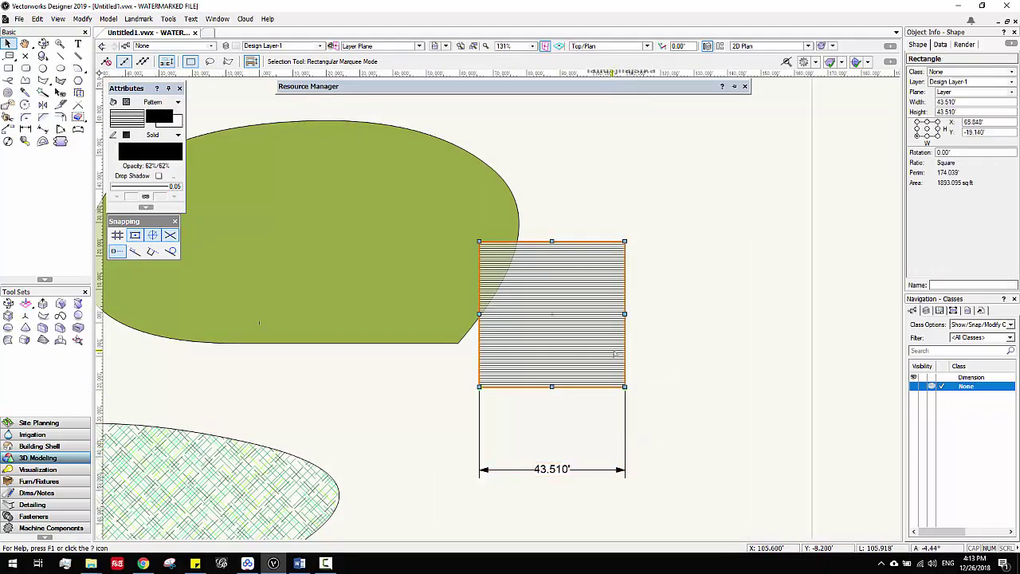
left_click_drag(626, 314, 698, 314)
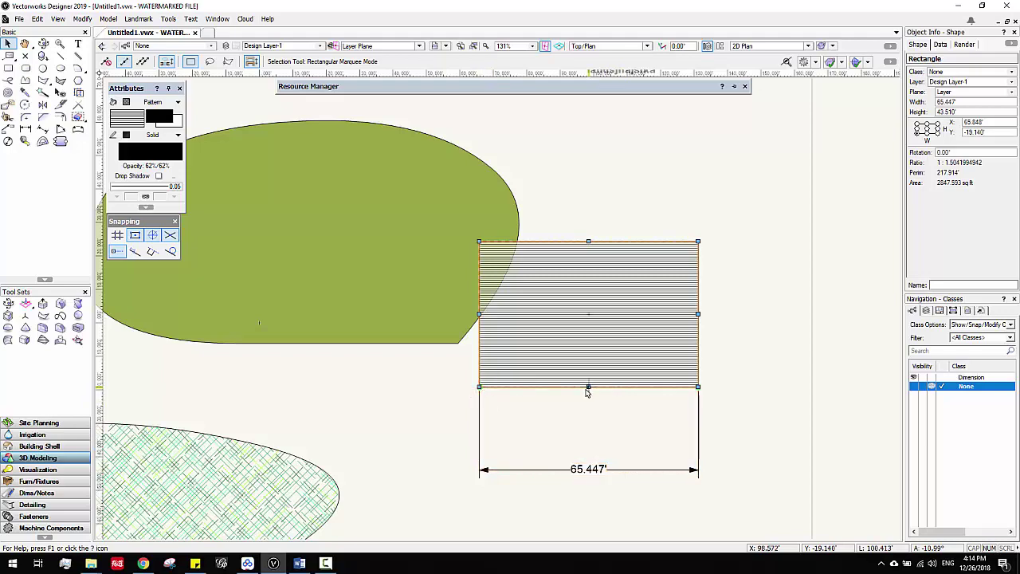
left_click(571, 415)
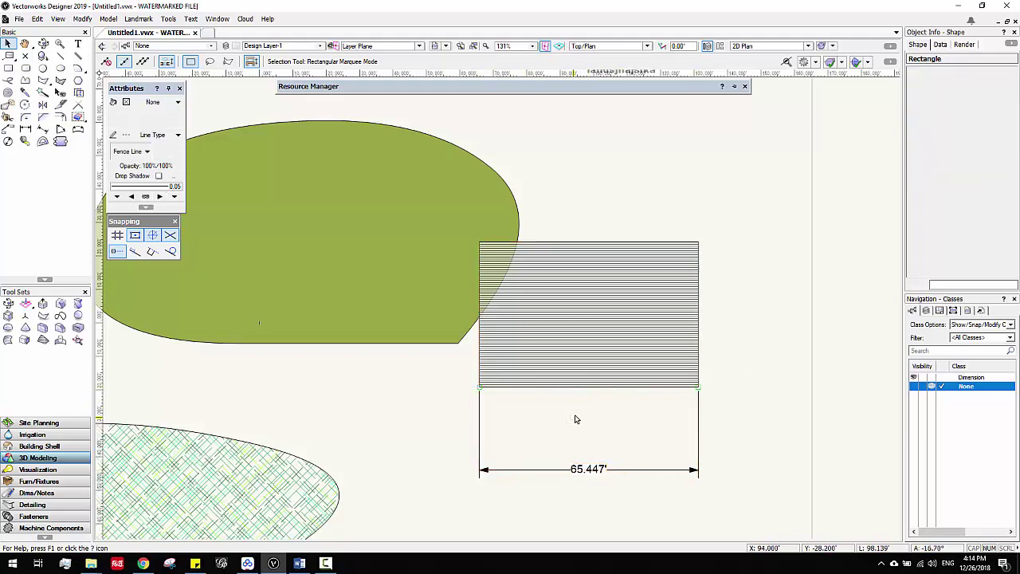
scroll(594, 432, "down", 3)
scroll(608, 441, "up", 1)
scroll(612, 414, "up", 3)
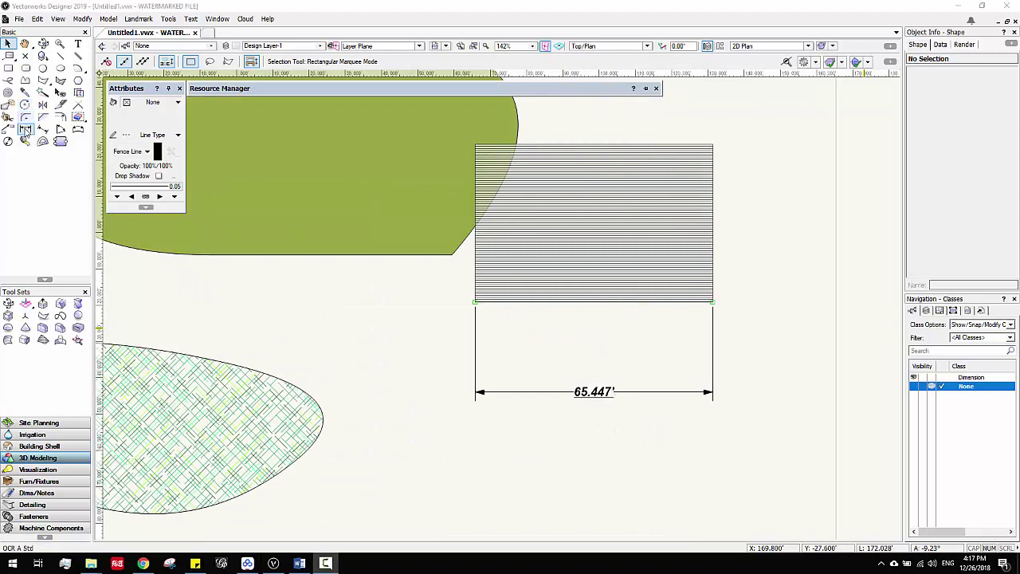
Step: Start a linear dimension along the rectangle's right edge, then cancel it
left_click(25, 128)
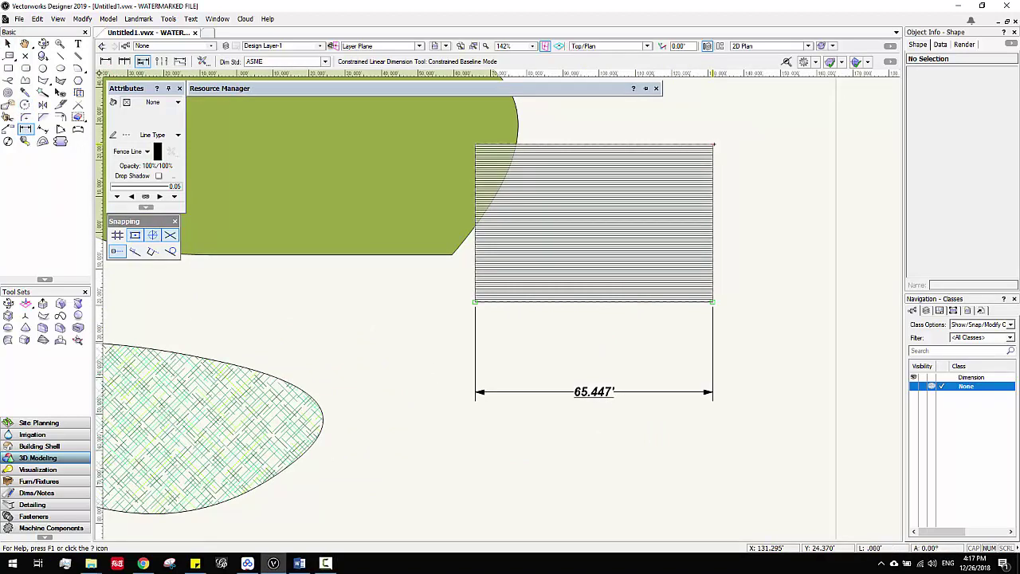
left_click(713, 144)
left_click(715, 302)
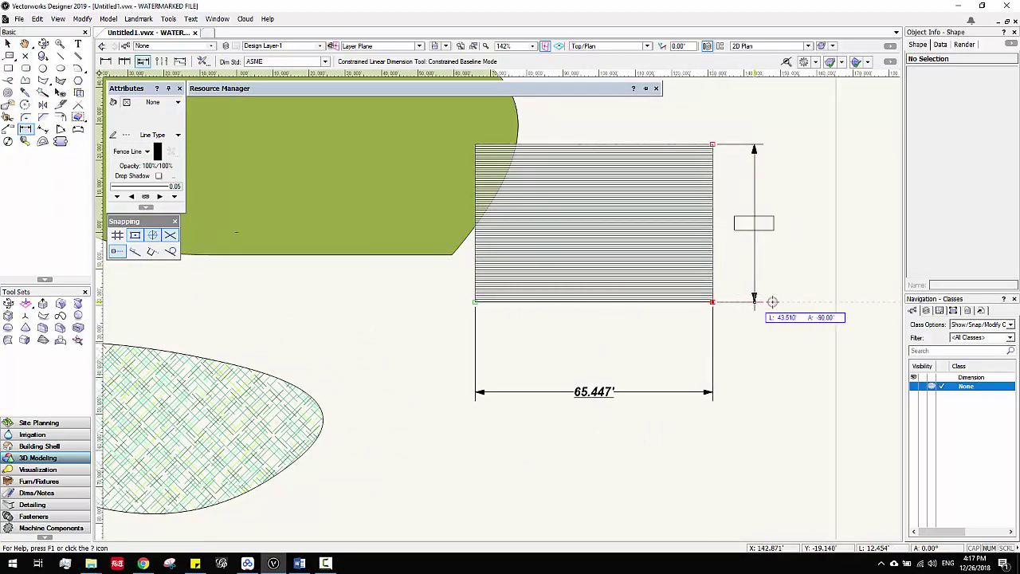
left_click(792, 300)
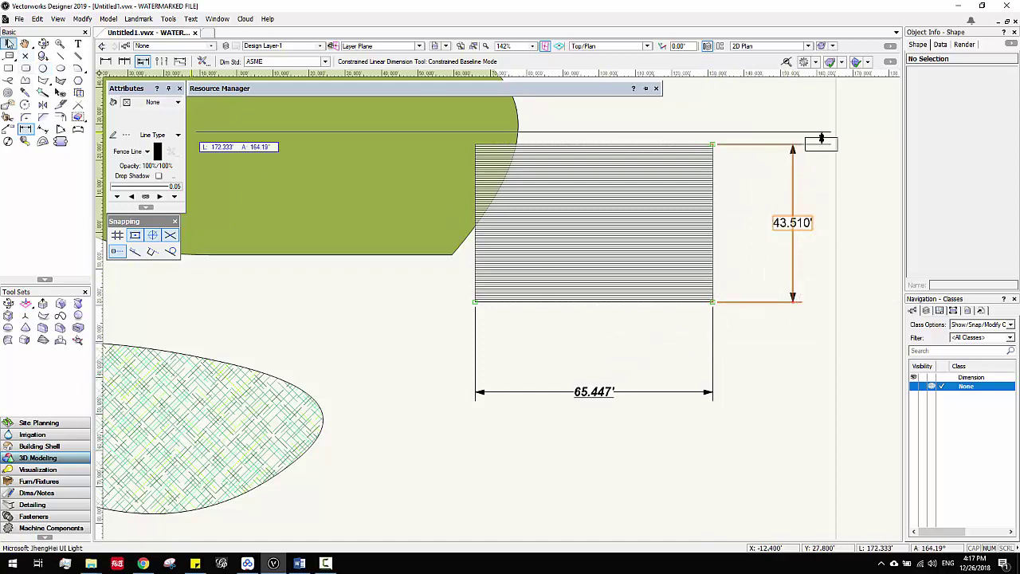
left_click(7, 43)
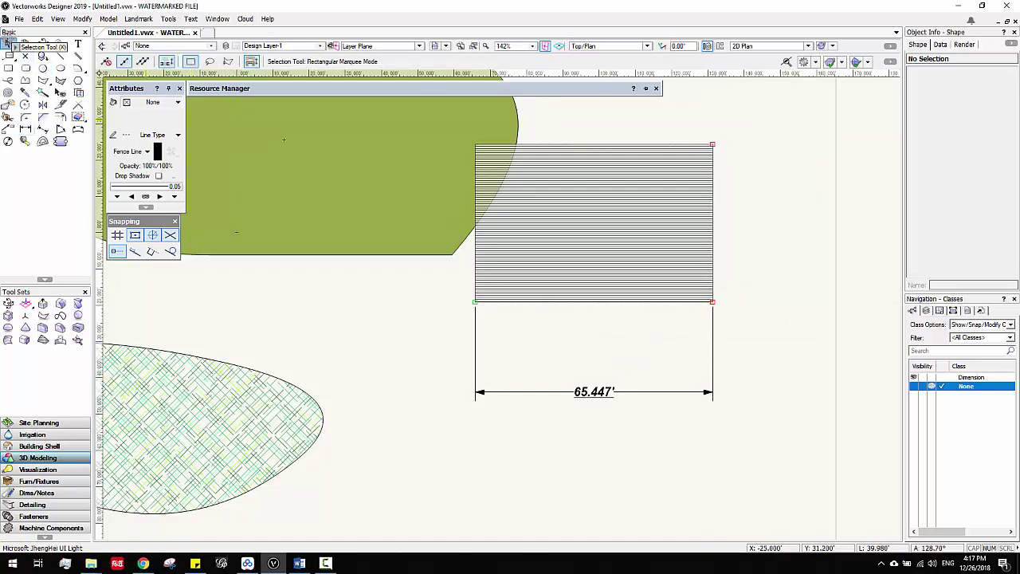
Step: Dimension the rectangle's full right edge at 43.510', offset to the right, then reselect the rectangle
left_click(25, 129)
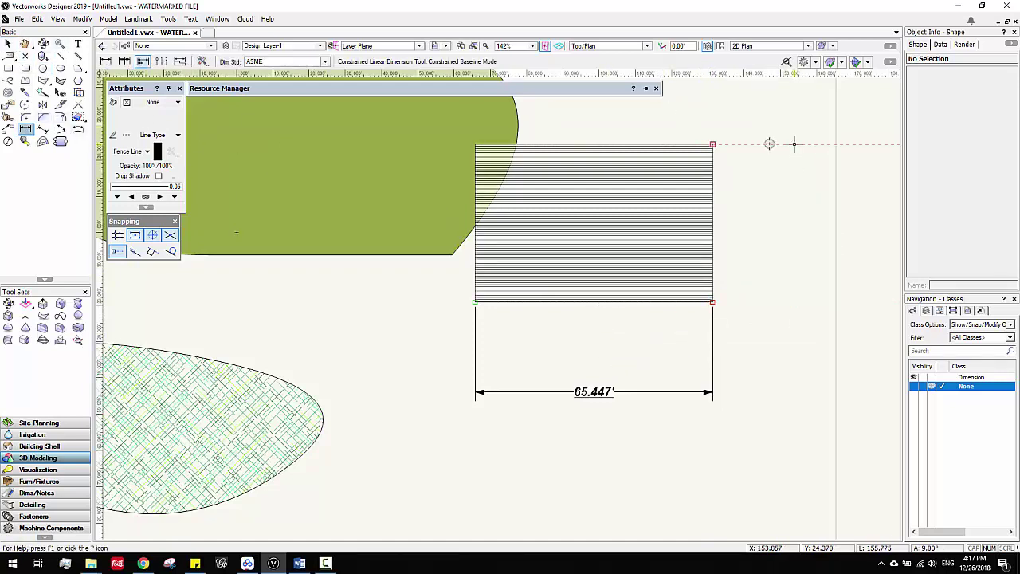
double_click(712, 282)
left_click(791, 281)
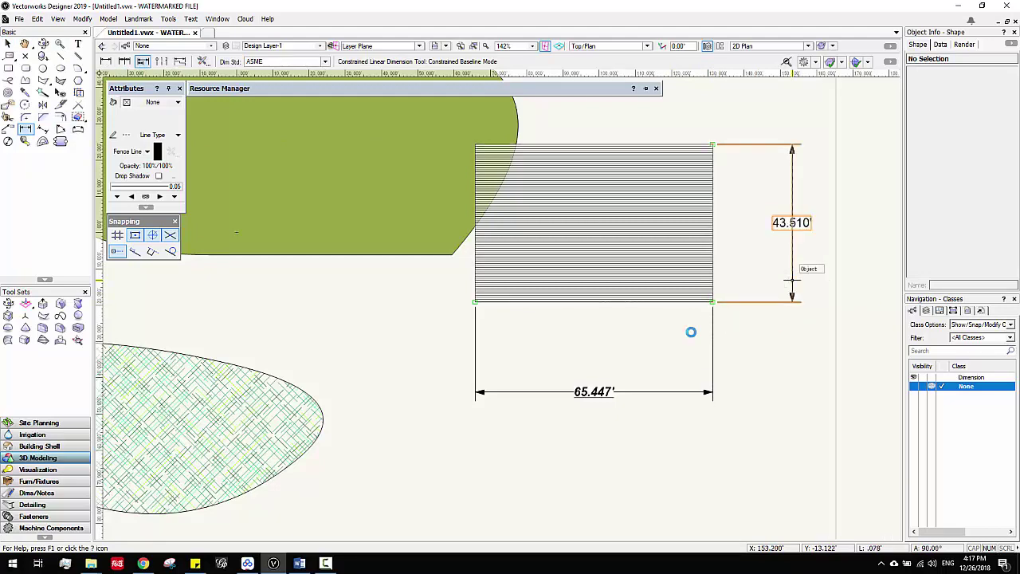
left_click(8, 44)
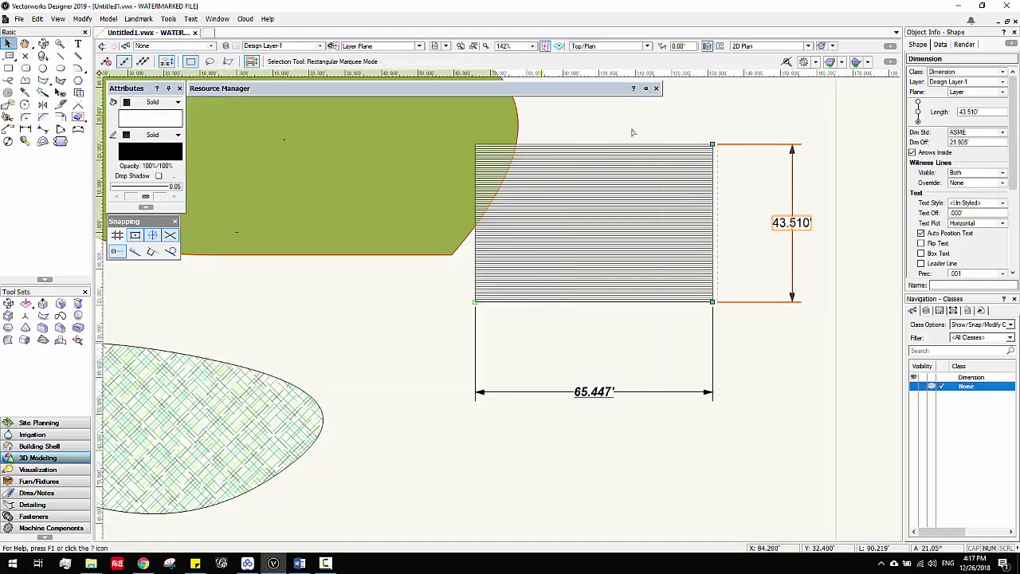
left_click(672, 125)
left_click(673, 250)
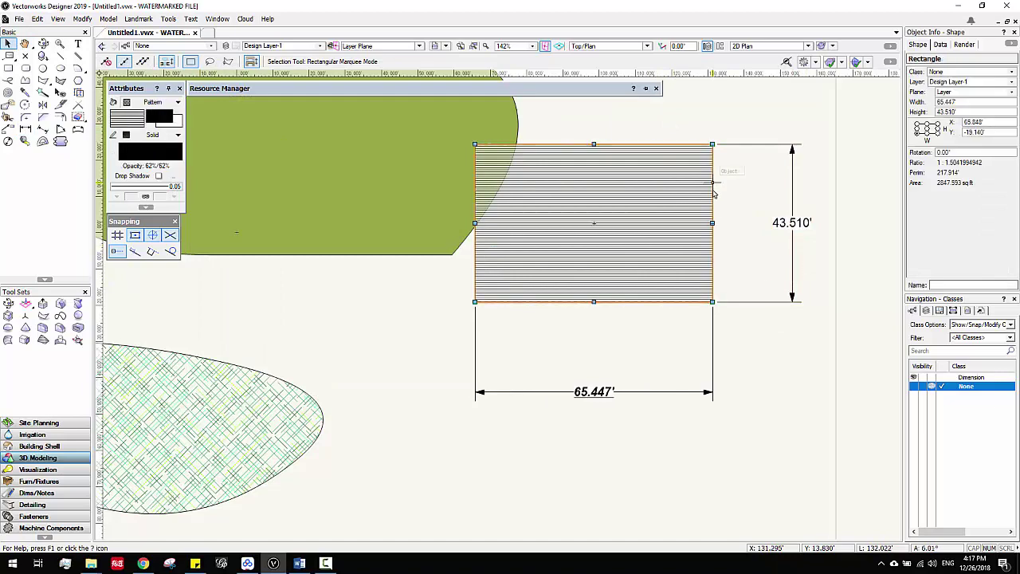
Step: Set the Dimensions 12 pt text style's colour to black
left_click(768, 251)
left_click(398, 87)
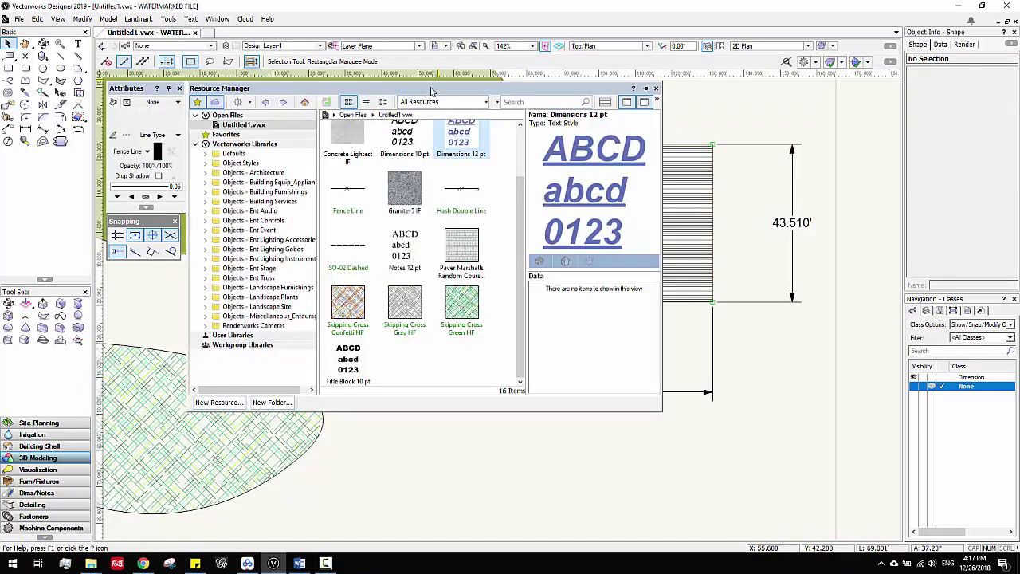
right_click(458, 141)
left_click(487, 208)
left_click(593, 326)
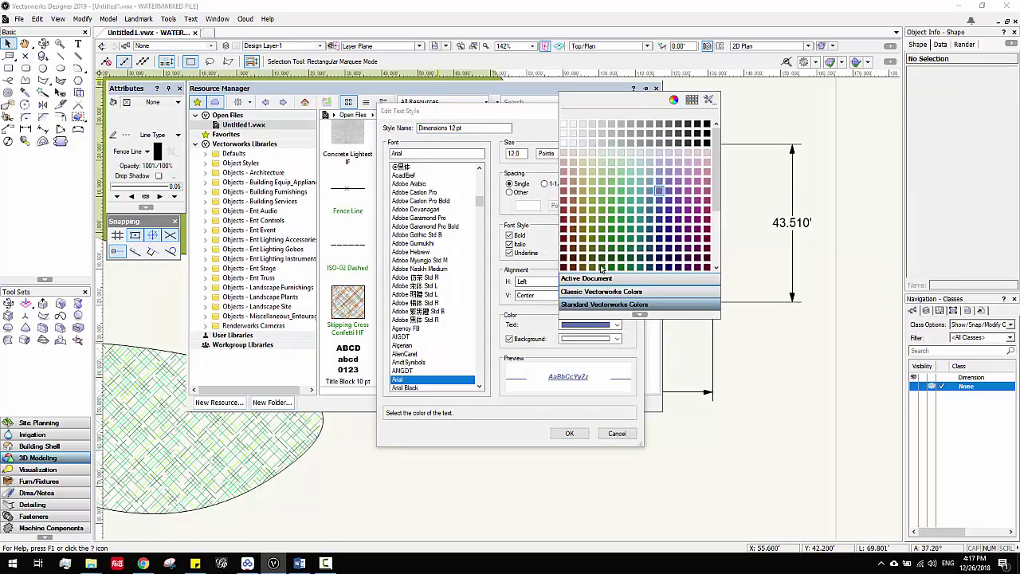
left_click(707, 125)
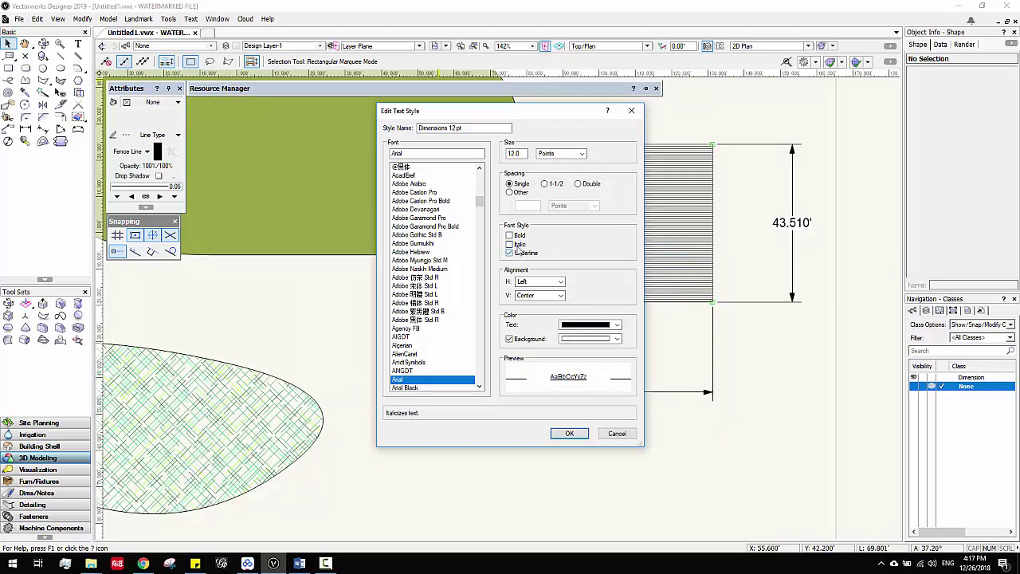
left_click(570, 434)
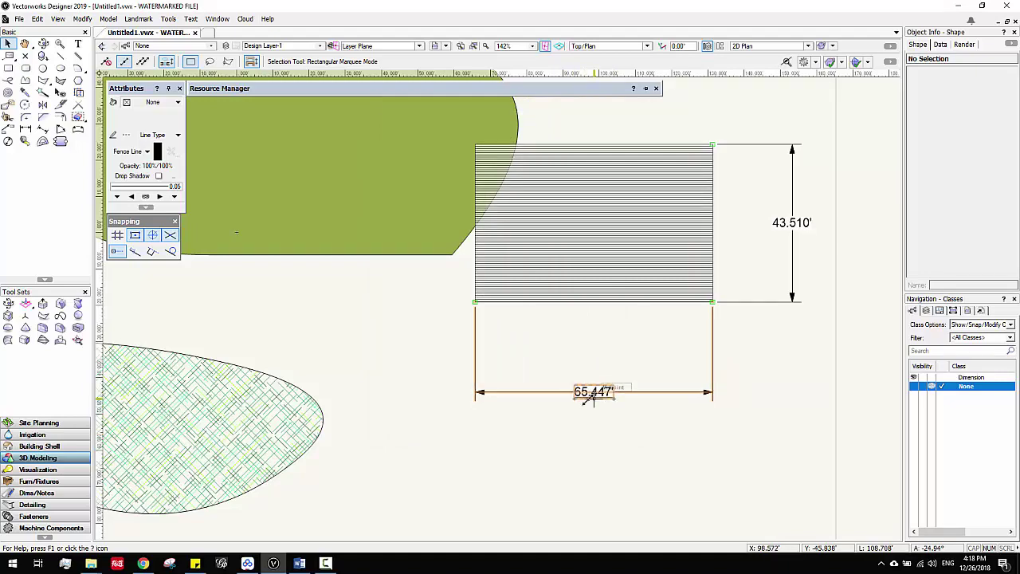
Step: Make the Dimensions 12 pt style bold, italic and underlined for both dimension labels
mouse_move(421, 89)
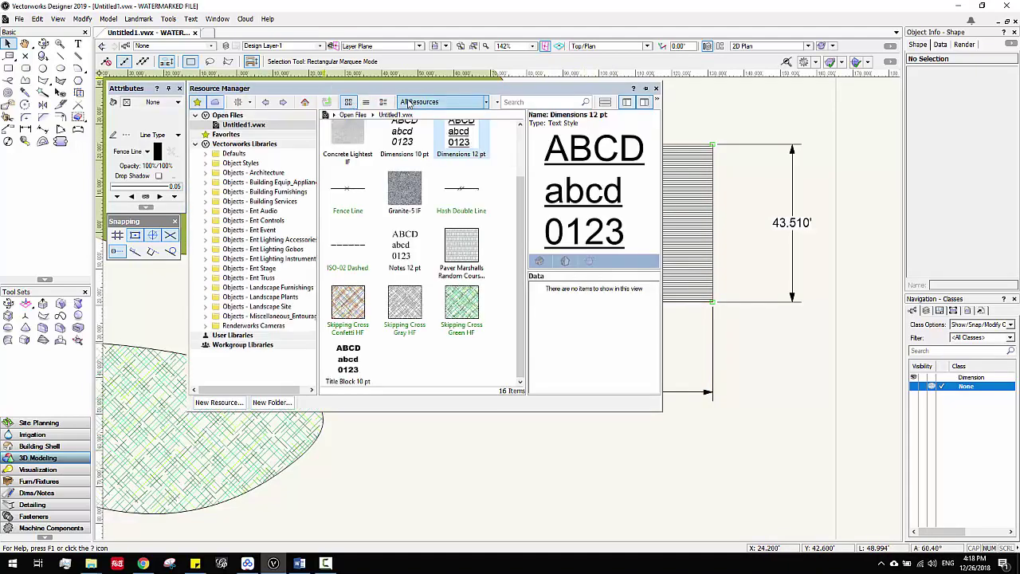
left_click_drag(420, 91, 264, 82)
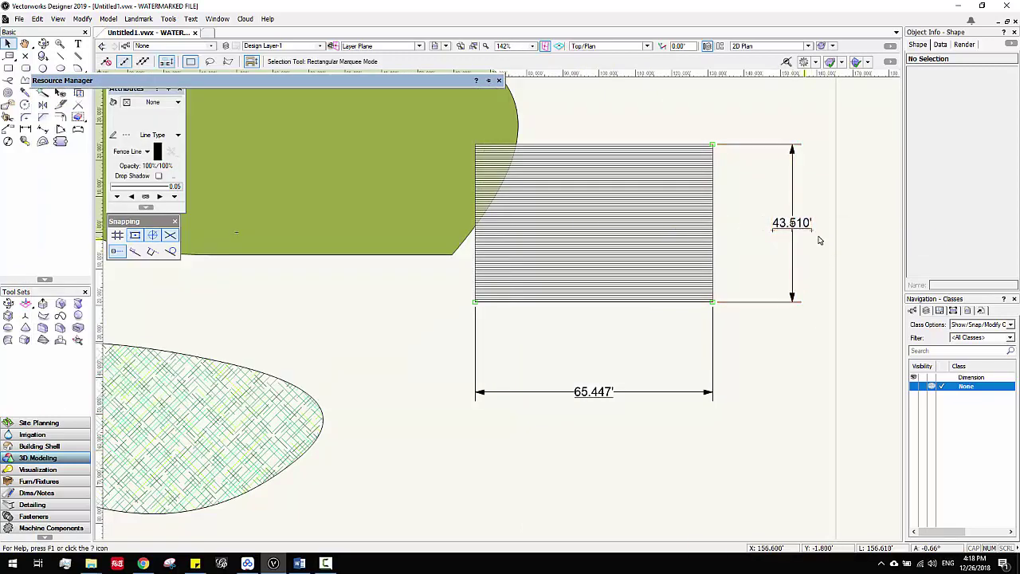
mouse_move(156, 83)
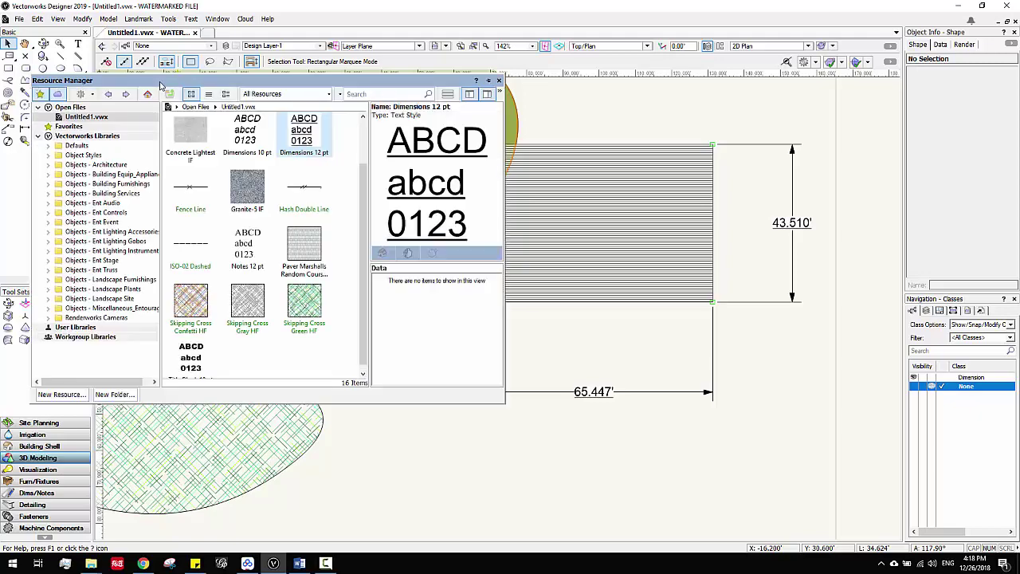
right_click(302, 130)
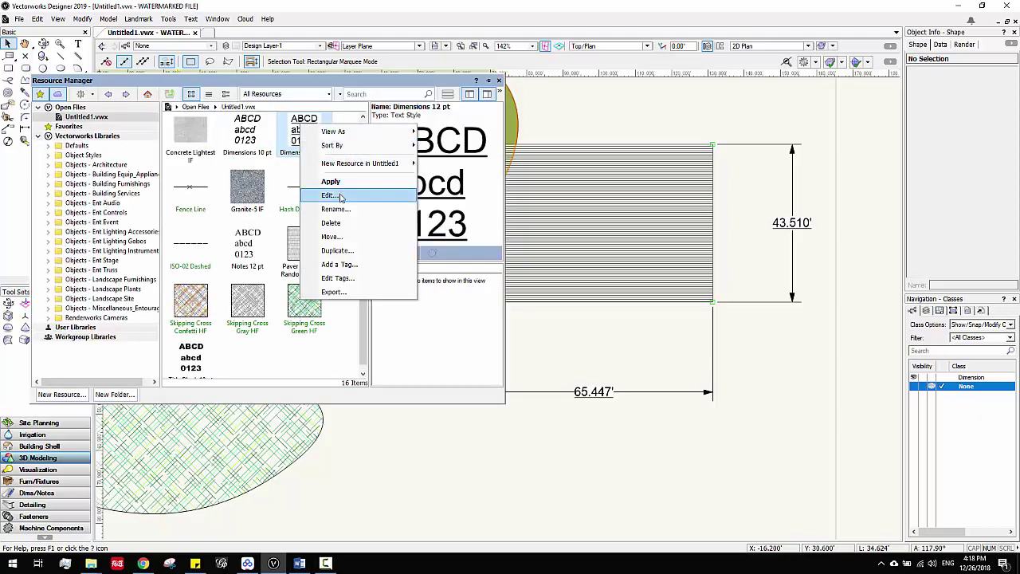
left_click(402, 197)
left_click_drag(463, 107, 265, 56)
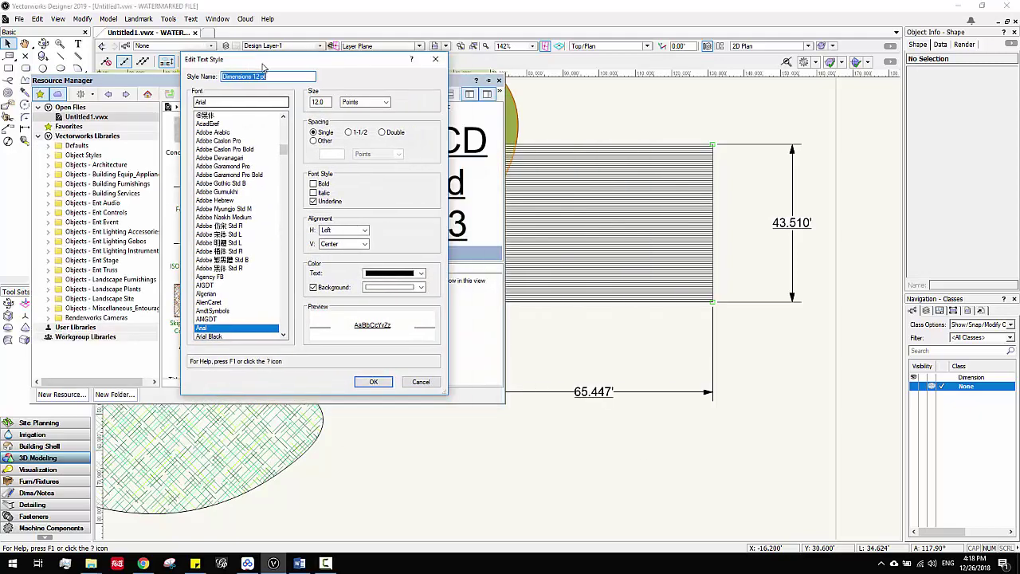
left_click(312, 184)
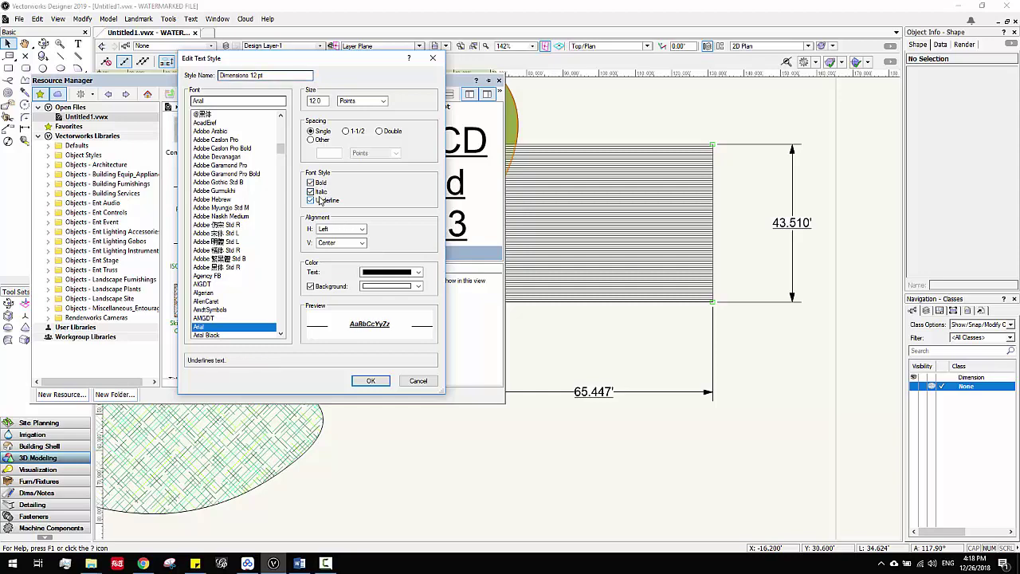
left_click(370, 380)
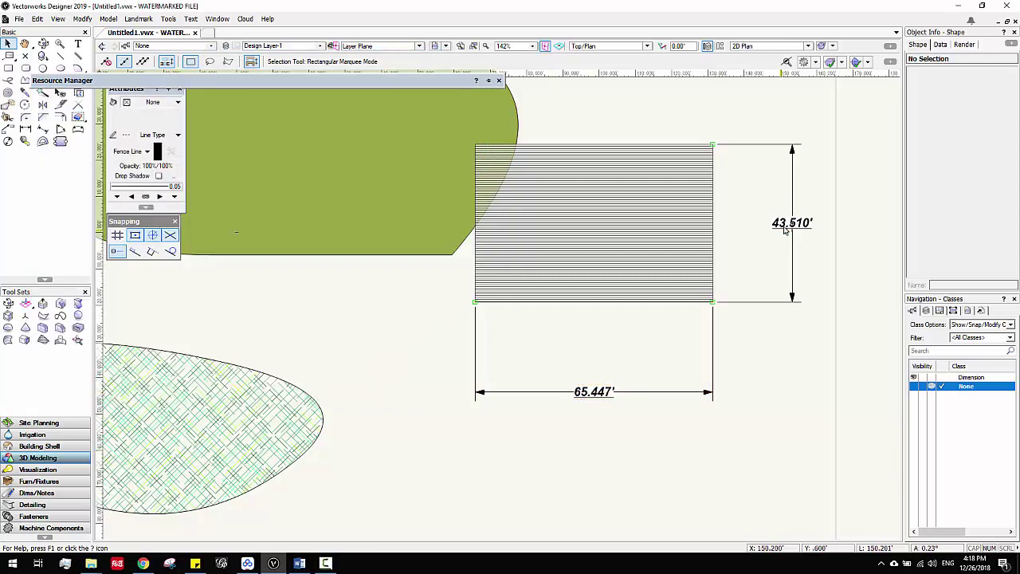
scroll(756, 319, "down", 5)
scroll(633, 316, "up", 5)
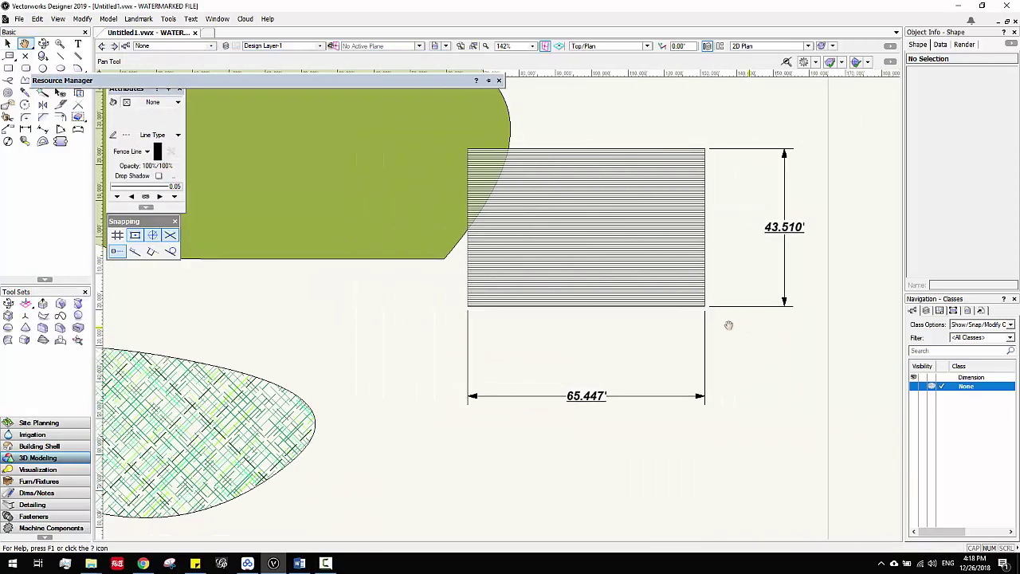
scroll(728, 325, "down", 2)
scroll(610, 335, "down", 2)
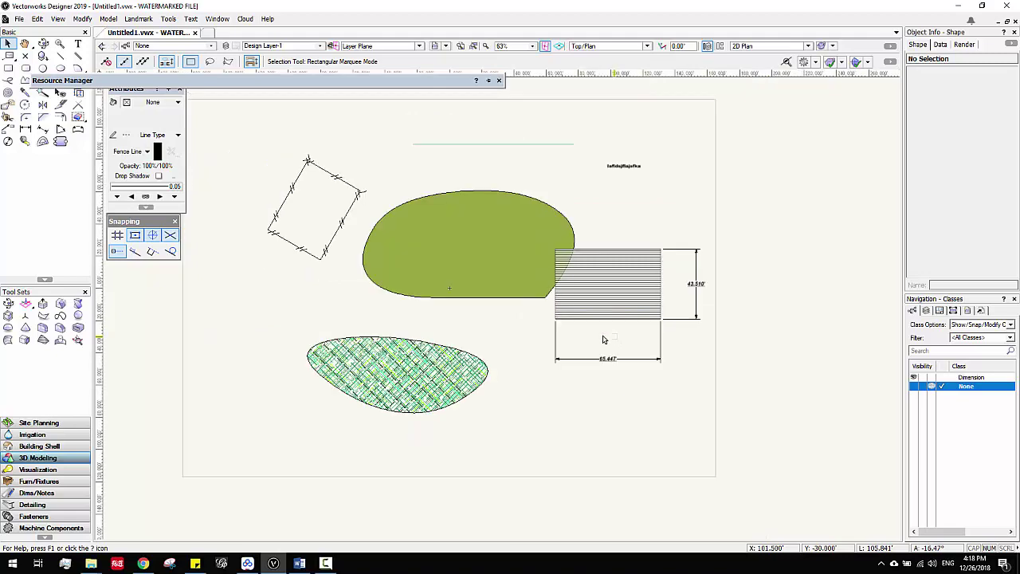
scroll(670, 138, "up", 2)
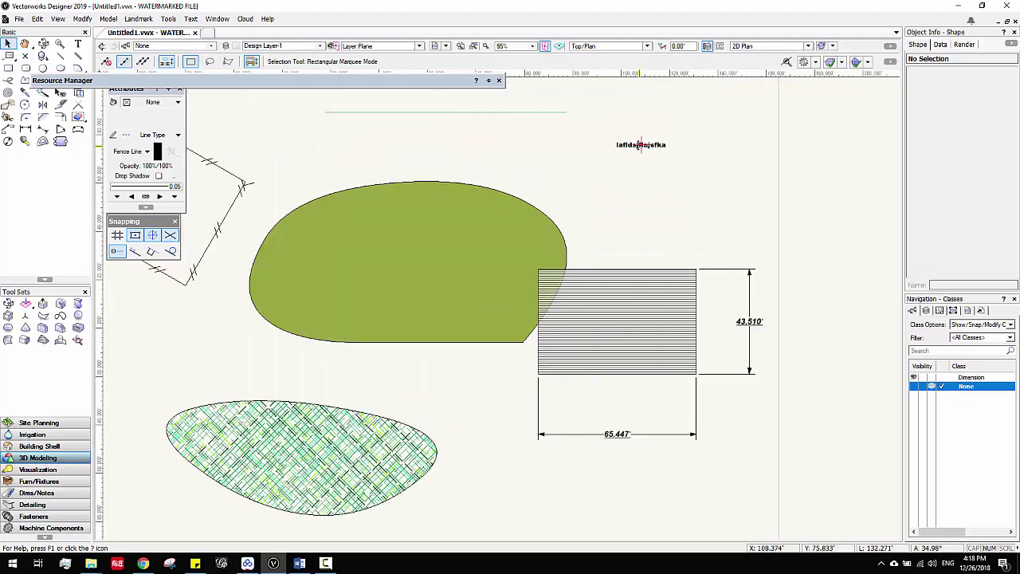
Step: Resize the label's Title Block 10 pt text style to 15 pt and drag the label onto the green shape
left_click(639, 145)
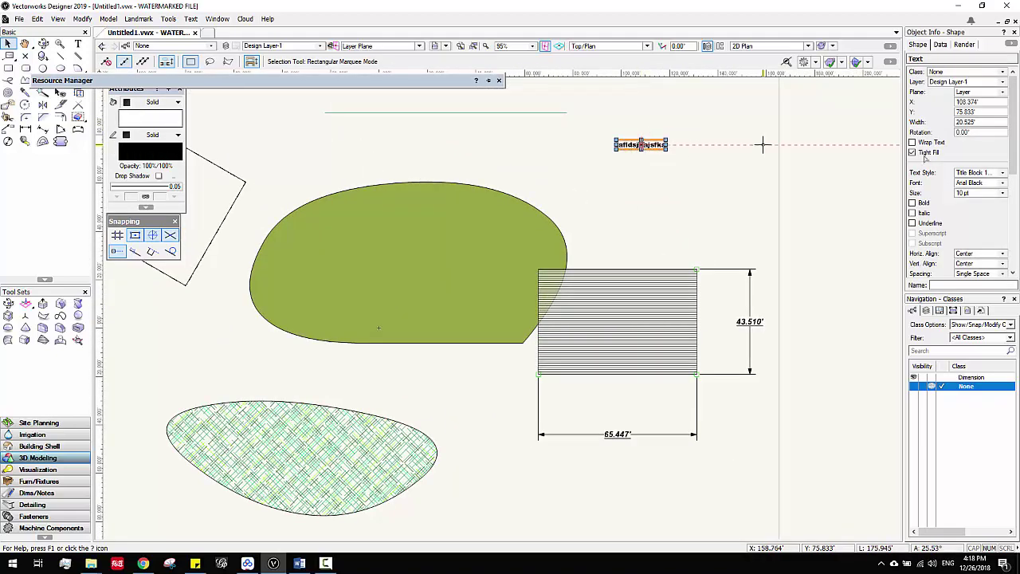
mouse_move(225, 86)
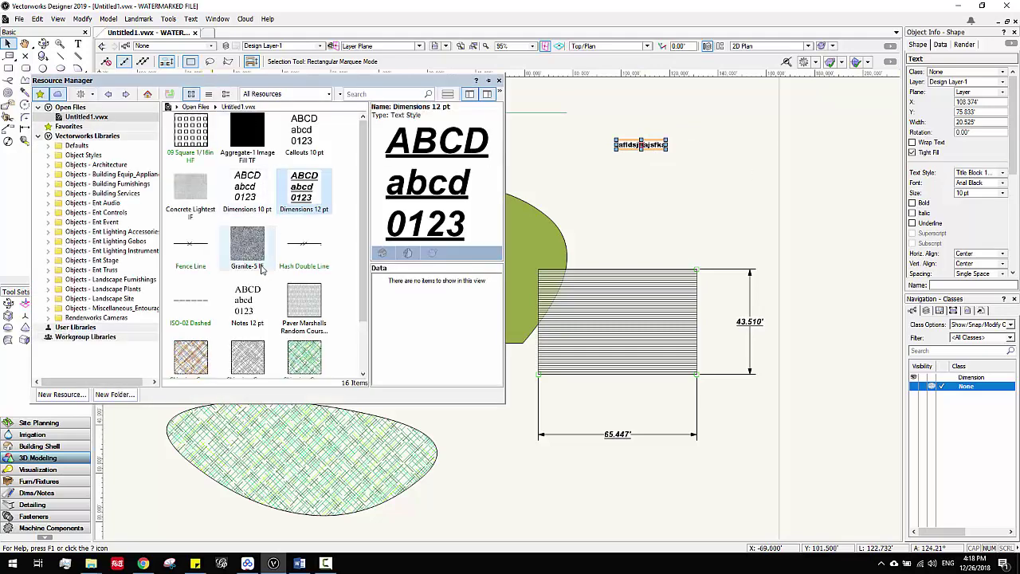
scroll(262, 272, "down", 1)
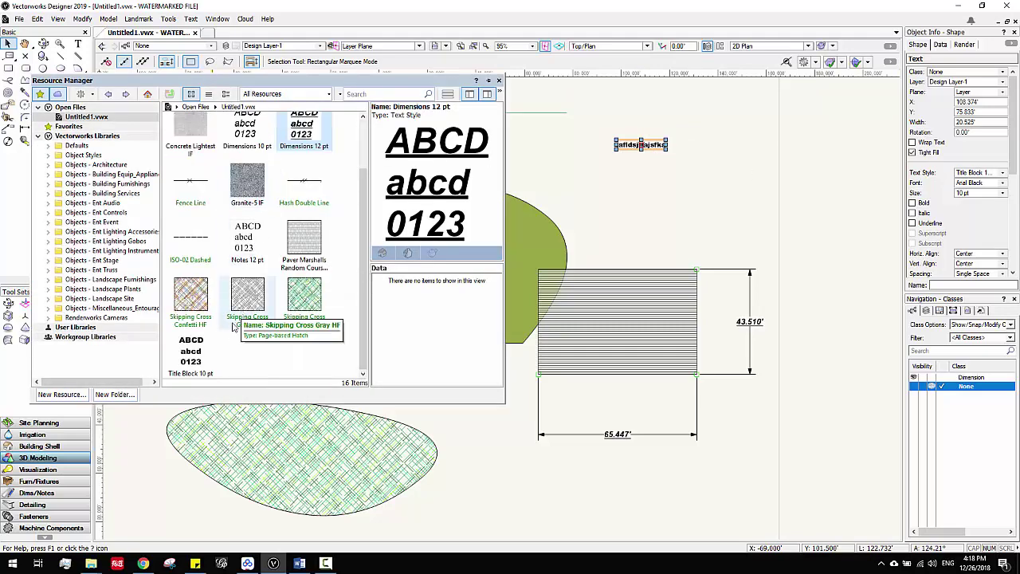
left_click(192, 356)
right_click(209, 360)
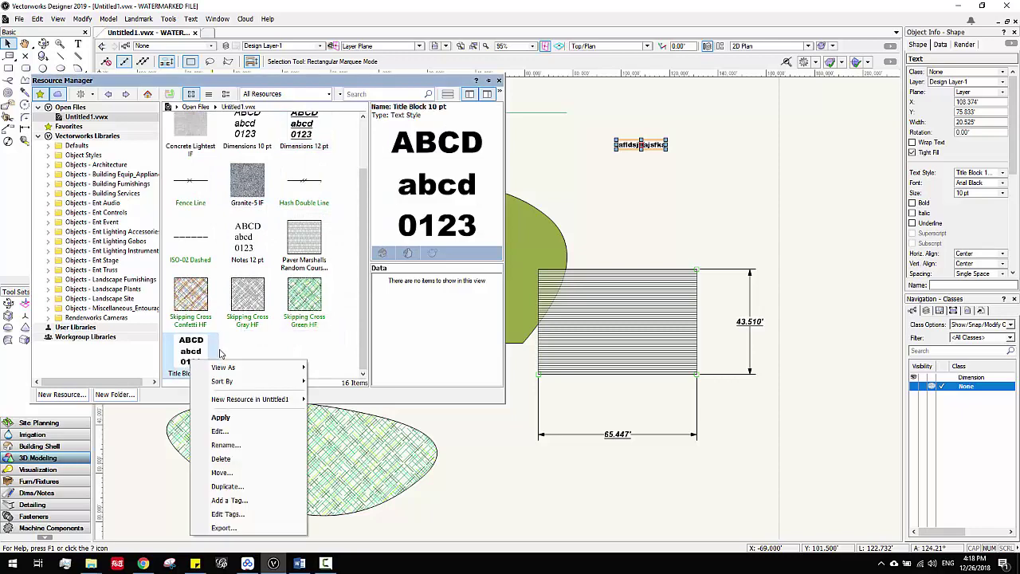
left_click(219, 432)
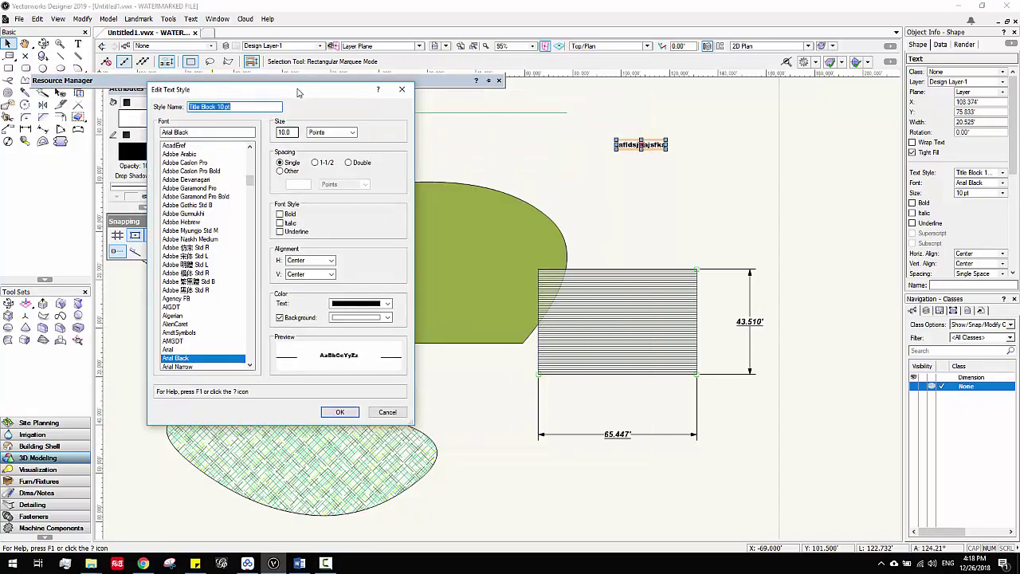
left_click_drag(297, 94, 296, 93)
left_click(295, 133)
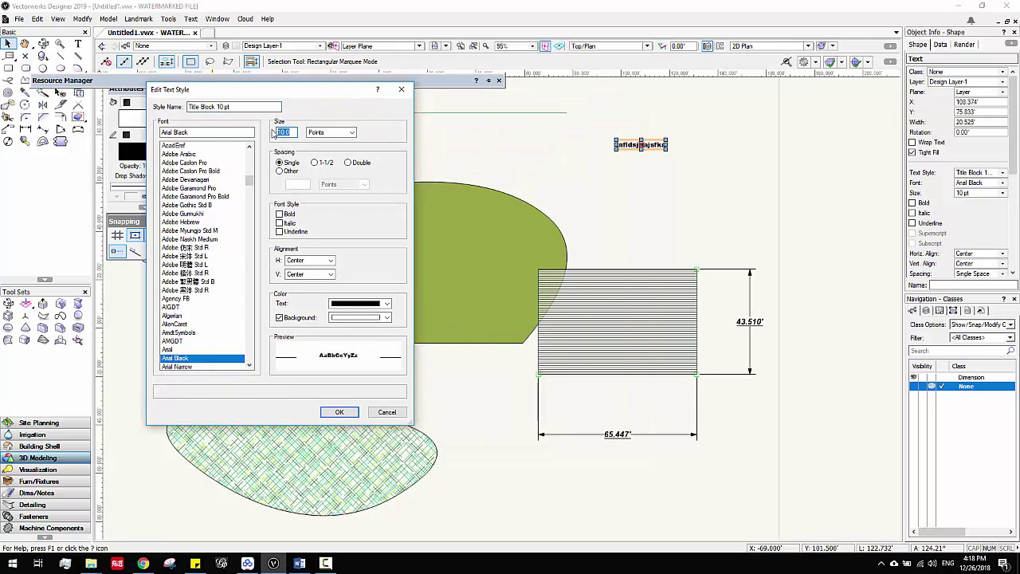
left_click(340, 412)
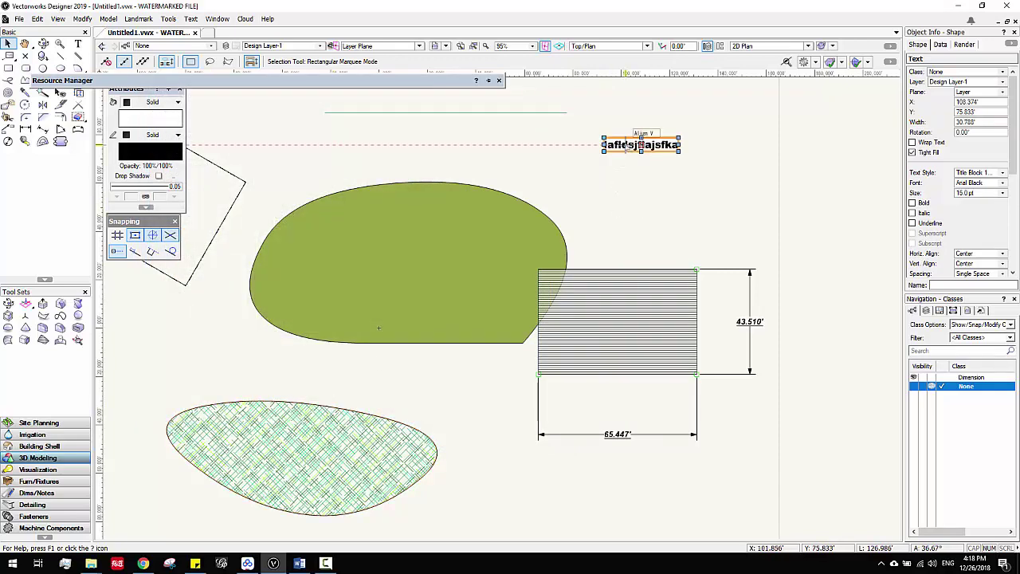
left_click_drag(641, 144, 419, 258)
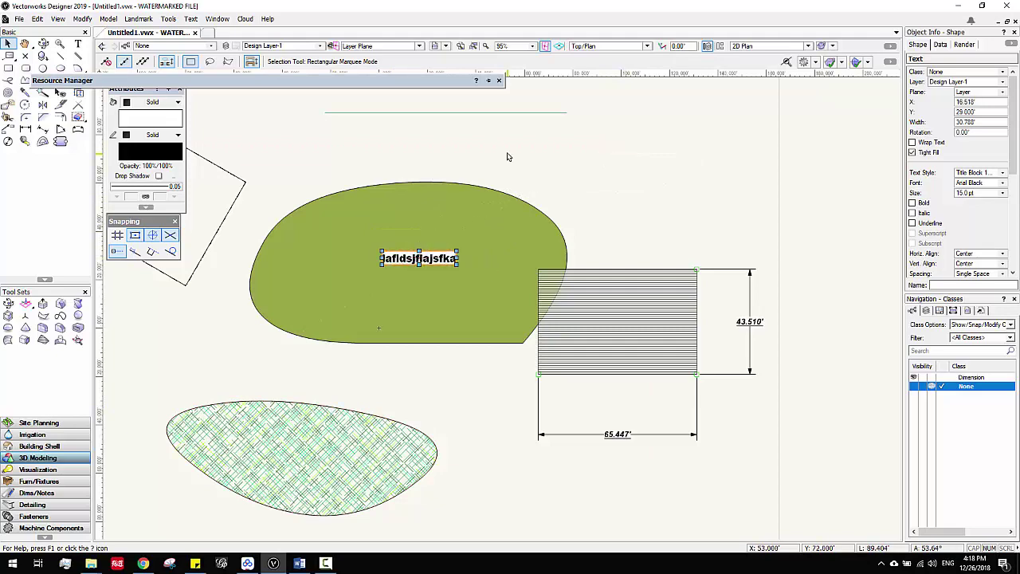
left_click(674, 234)
Step: Nudge the hatched rectangle right and down, then stretch it left to 87.600' wide
scroll(674, 234, "down", 4)
scroll(605, 221, "up", 4)
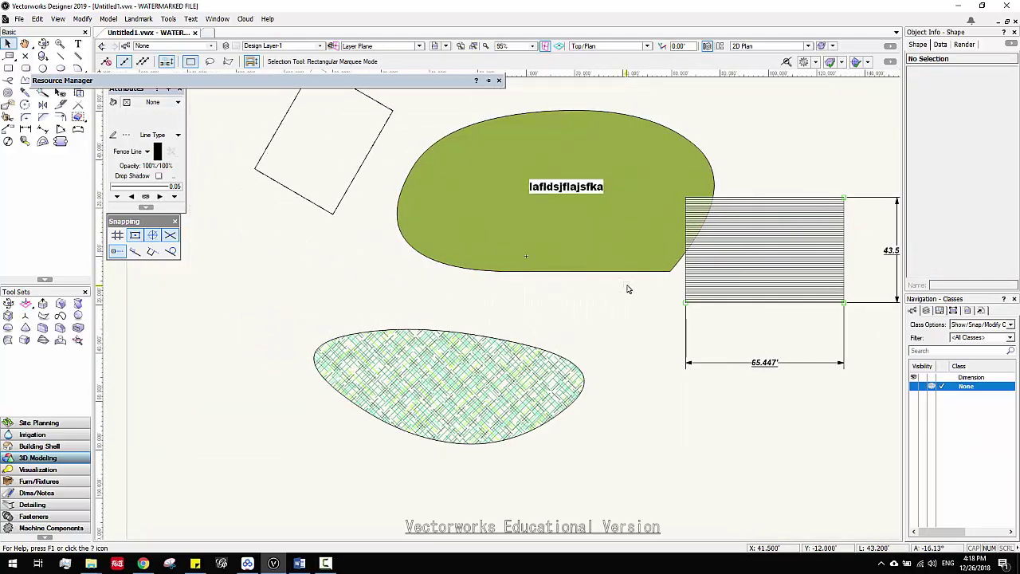
key("alt+Tab")
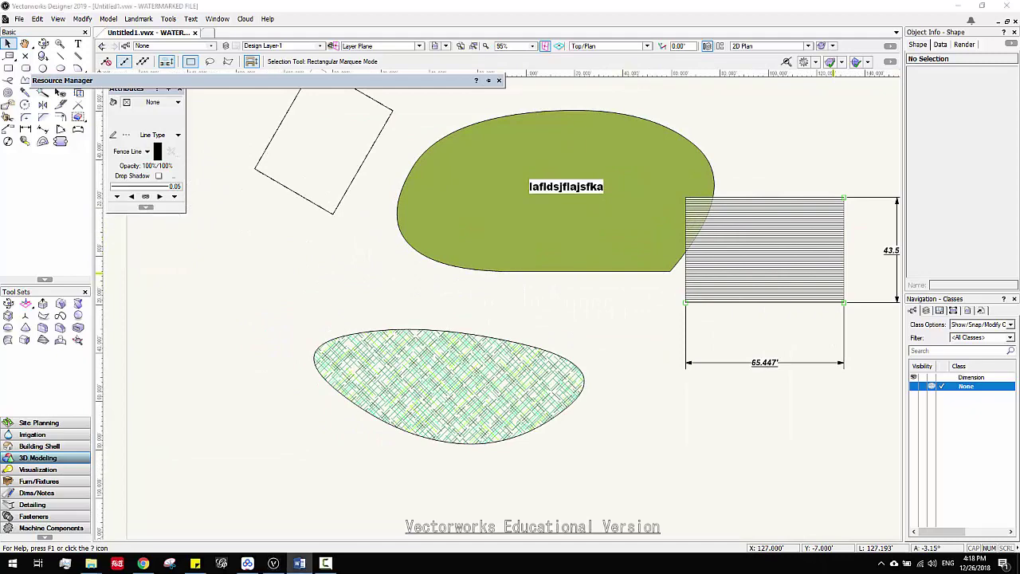
key("alt+Tab")
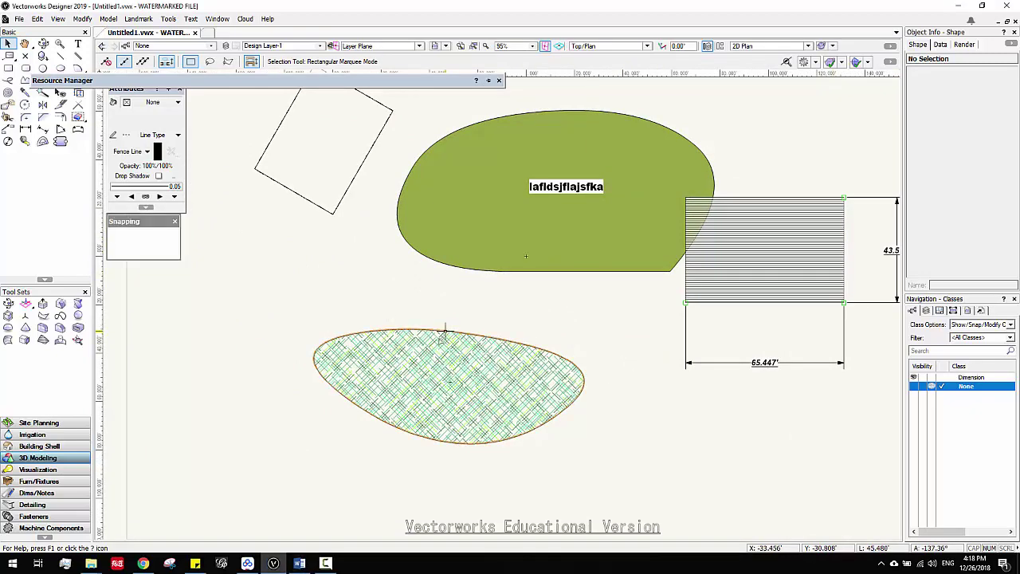
middle_click_drag(558, 321, 399, 315)
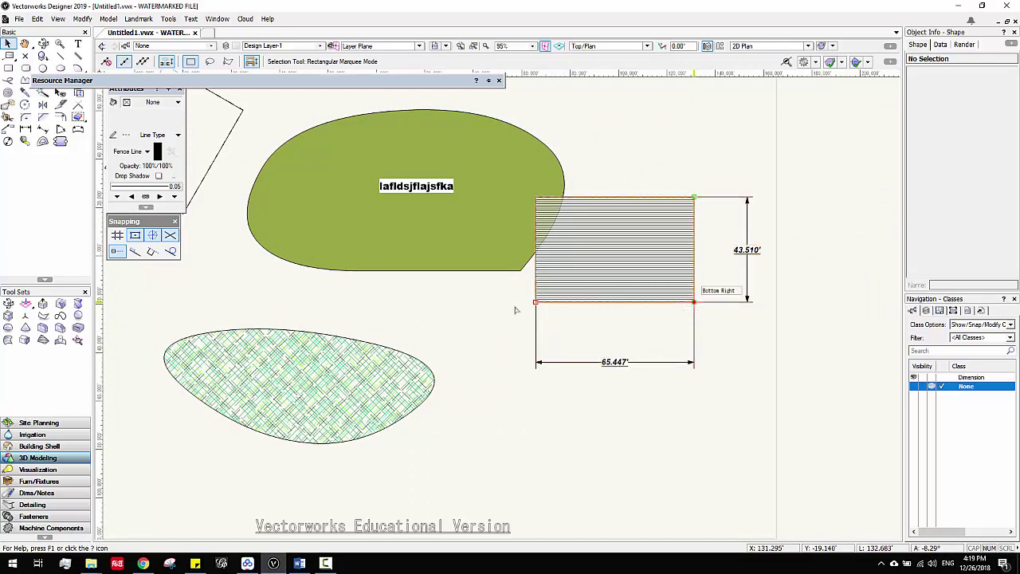
left_click_drag(534, 301, 571, 338)
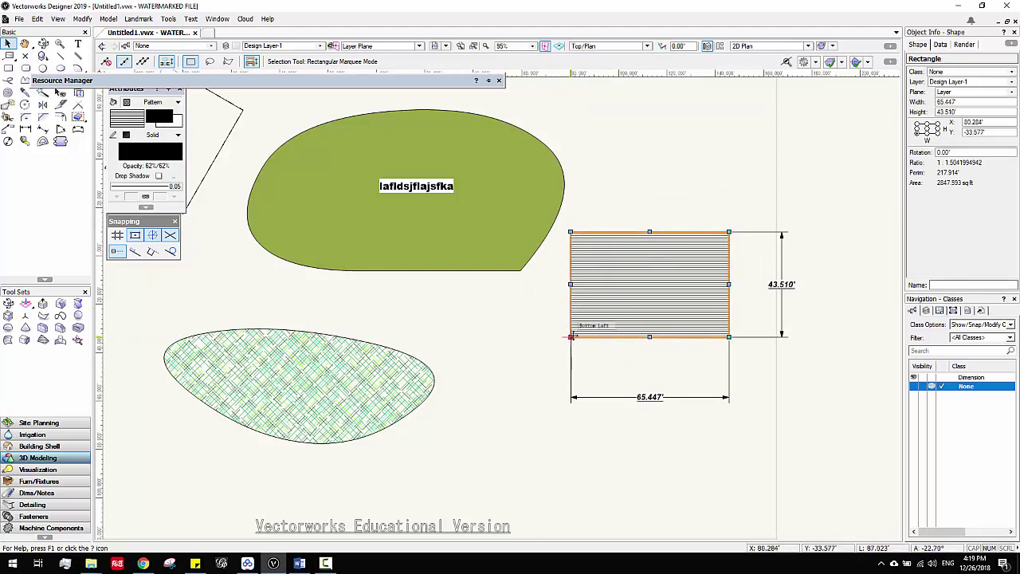
left_click_drag(568, 338, 517, 337)
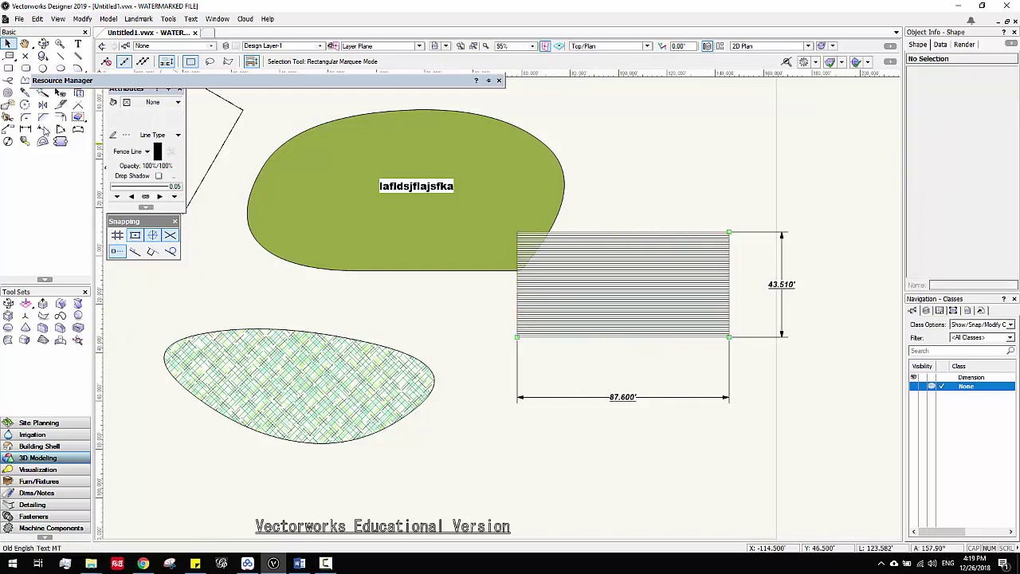
Step: Add a baseline dimension of 89.620' from the hatched blob to the rectangle's bottom-left corner
key("d")
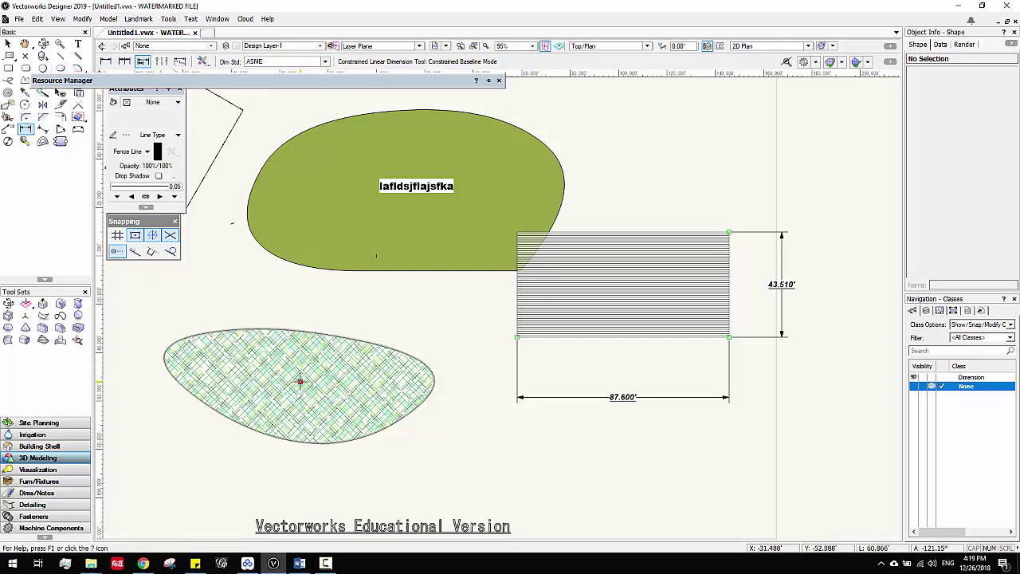
left_click(301, 382)
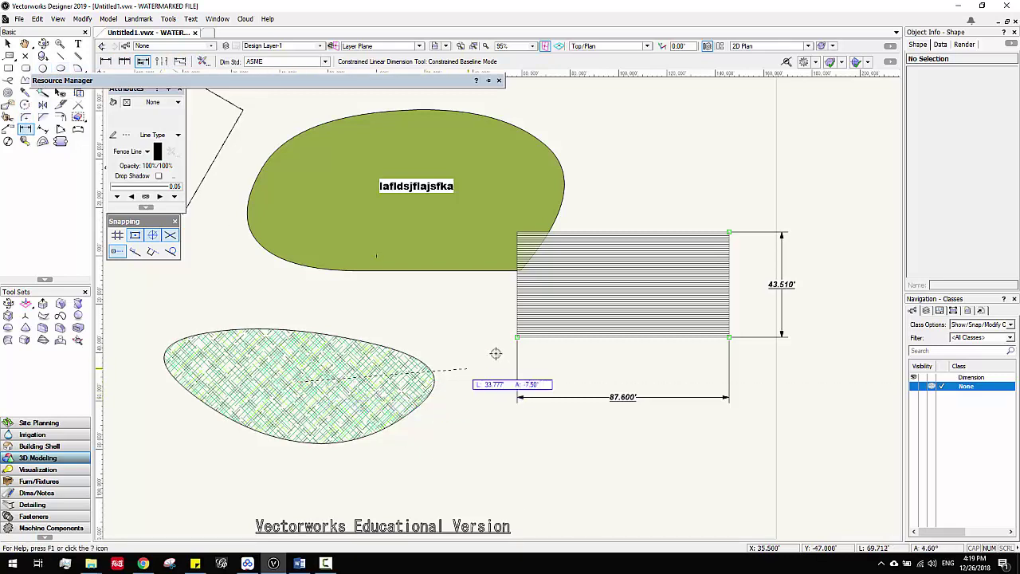
left_click(514, 337)
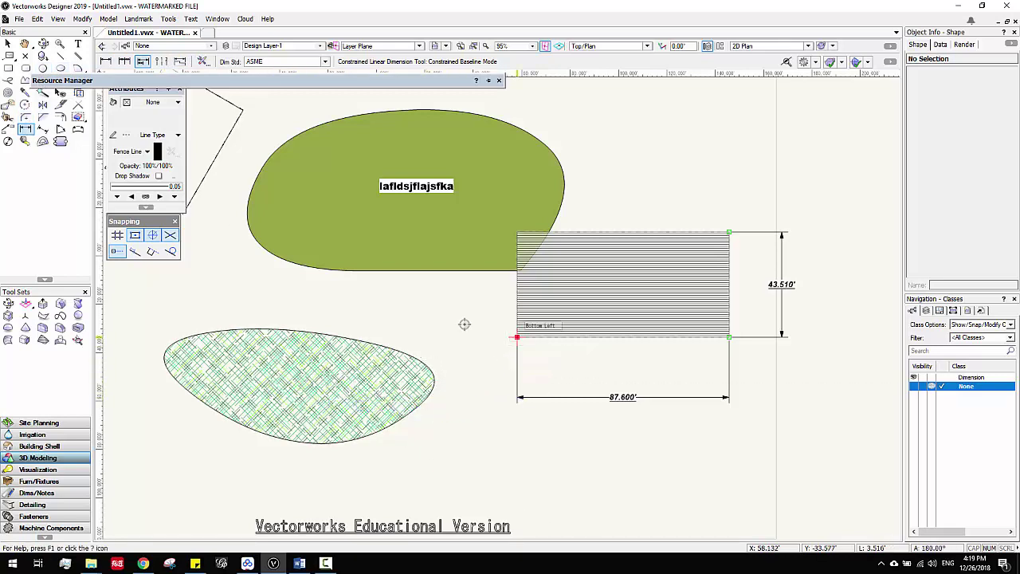
left_click(428, 311)
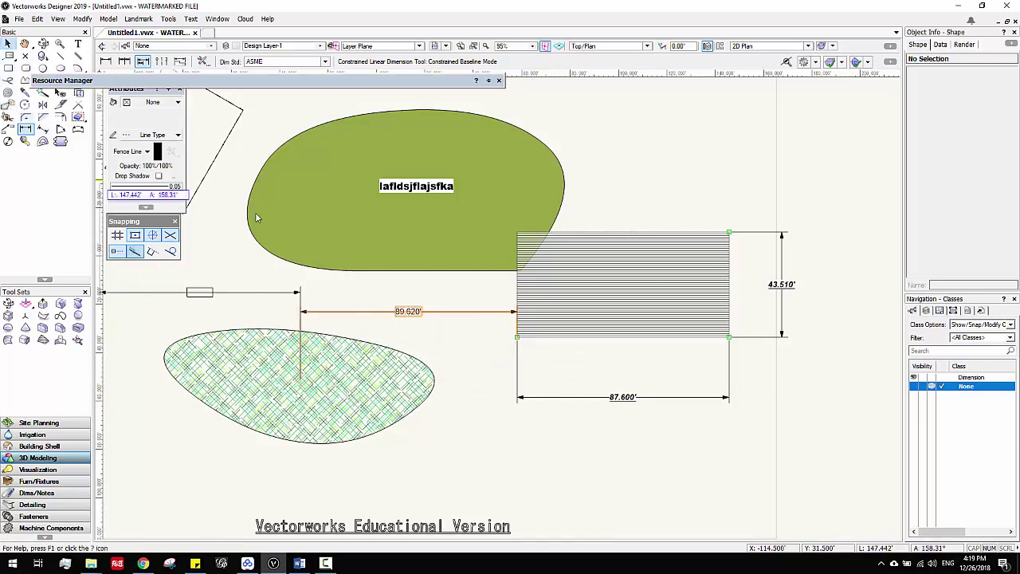
left_click(355, 291)
double_click(355, 290)
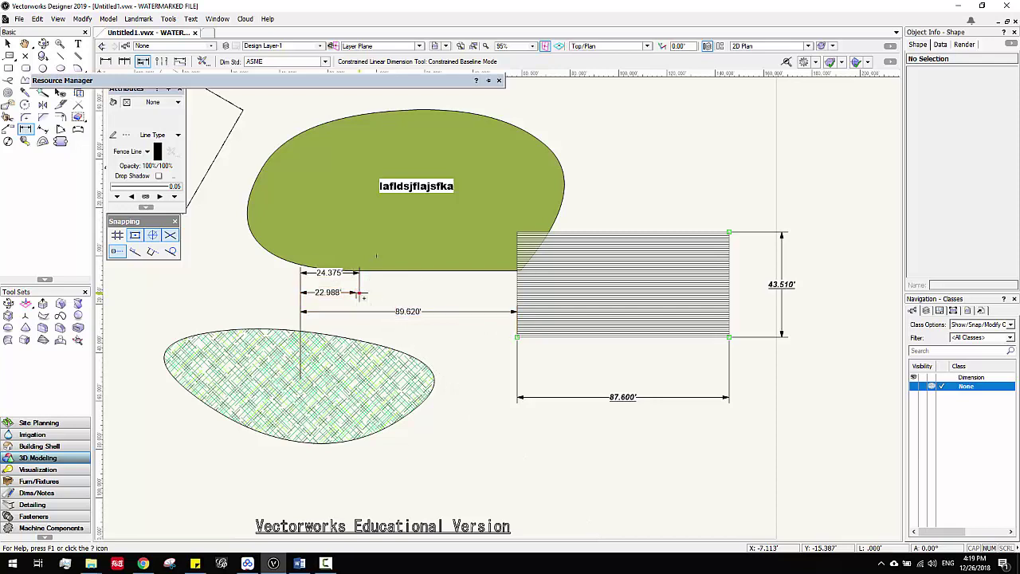
Step: Delete the extra 22.988' and 24.375' dimensions
left_click(7, 43)
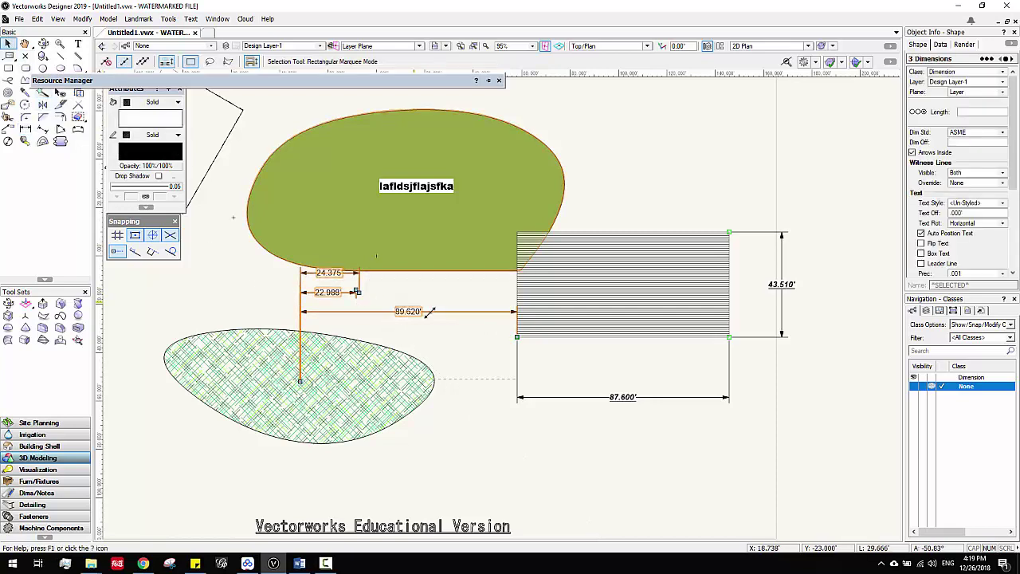
left_click(361, 296)
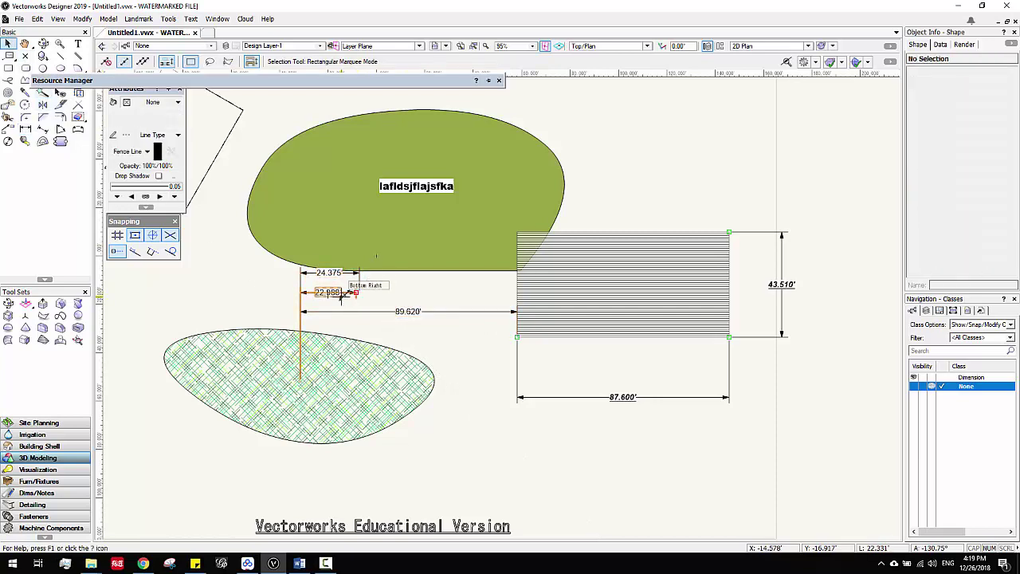
left_click(344, 291)
key("Delete")
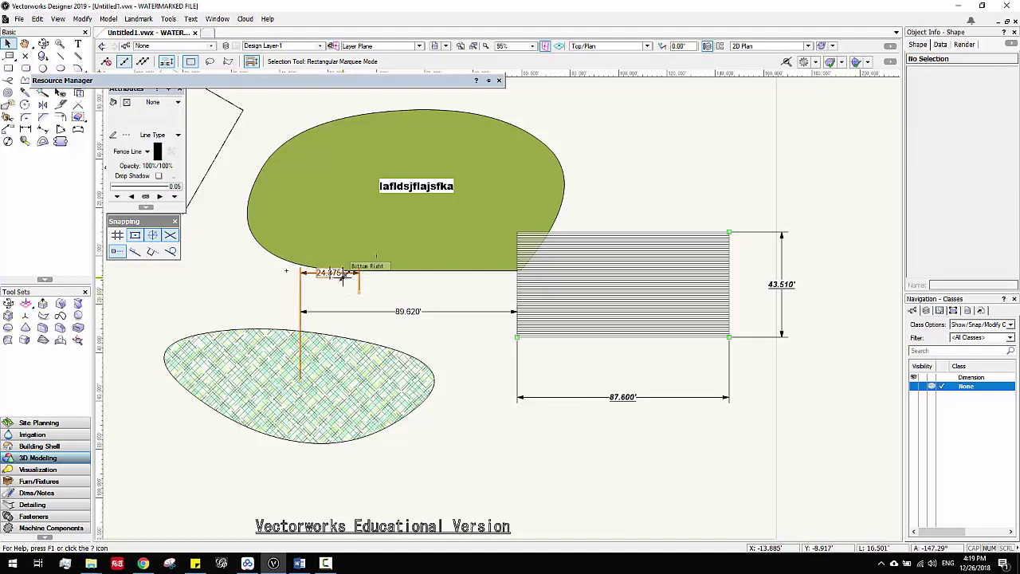
left_click(343, 275)
key("Delete")
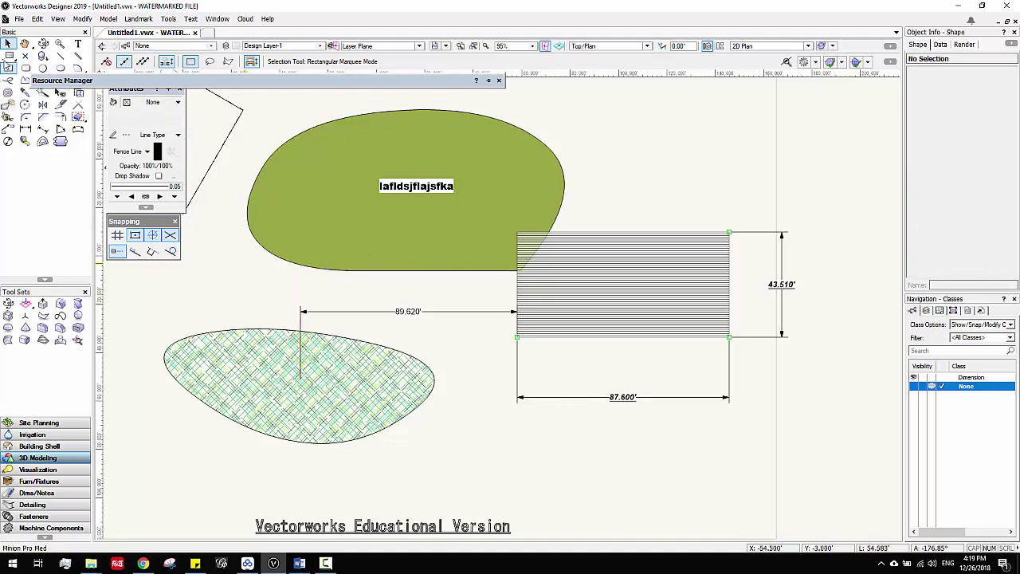
Step: Drag the 89.620' dimension's witness line offset to a new position
scroll(502, 327, "up", 2)
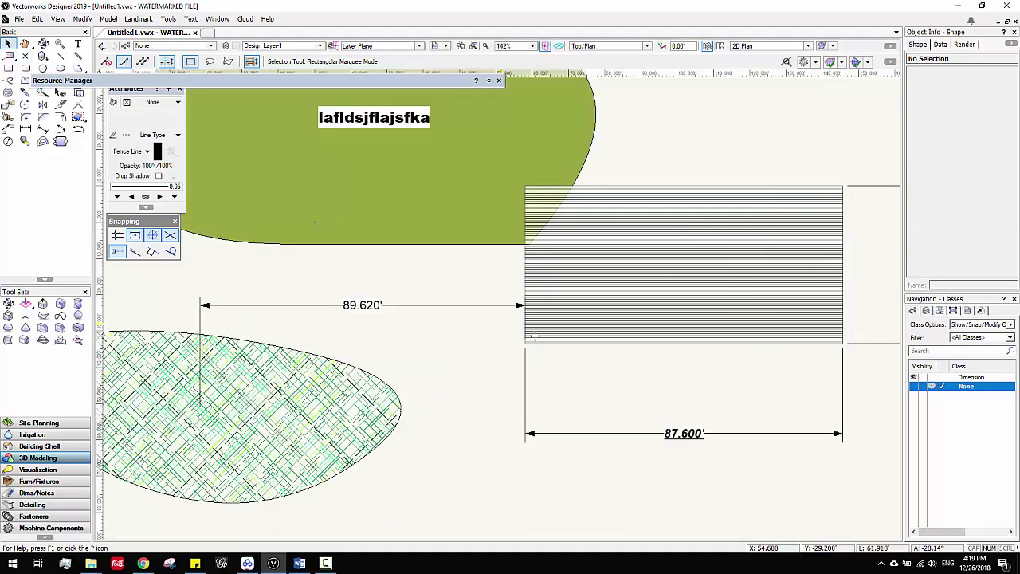
scroll(201, 412, "up", 5)
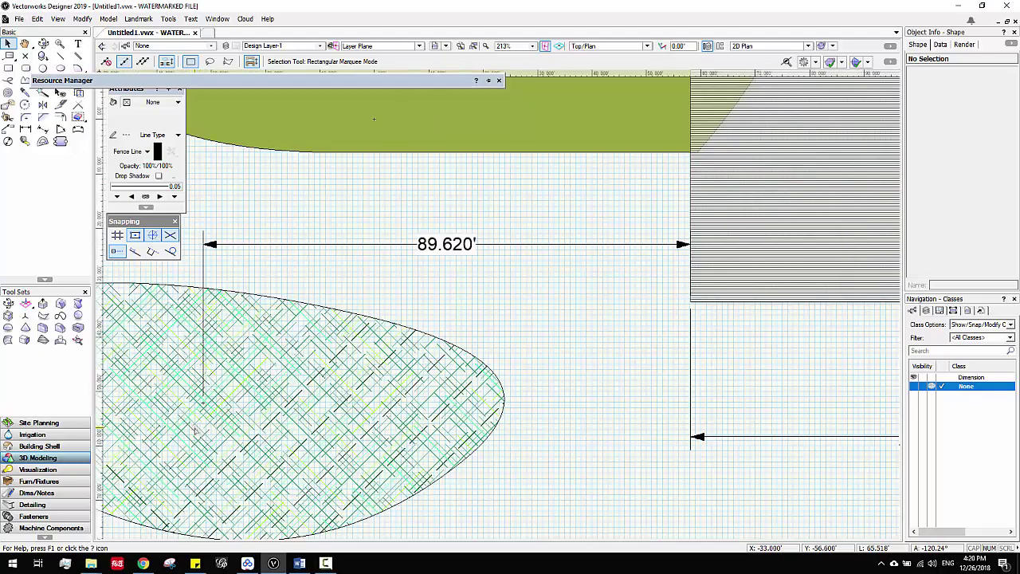
left_click(211, 319)
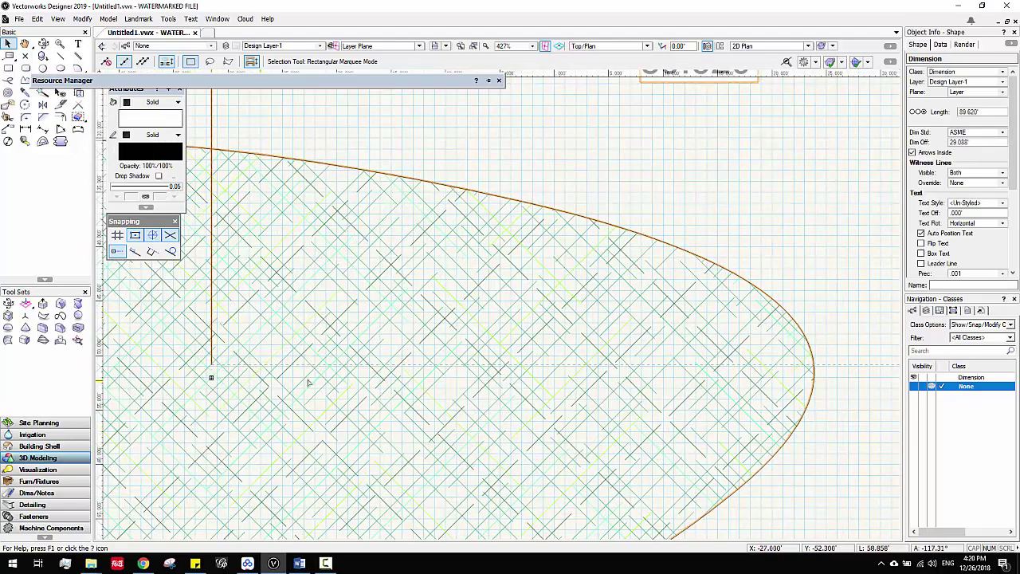
scroll(211, 319, "down", 6)
mouse_move(371, 380)
left_mouse_down()
mouse_move(339, 396)
mouse_move(16, 49)
mouse_move(454, 408)
mouse_move(455, 389)
left_mouse_up()
Step: Move the cross-hatched blob down and to the left, beneath the 89.620' dimension
left_click(312, 423)
mouse_move(261, 380)
left_mouse_down()
mouse_move(274, 478)
mouse_move(227, 439)
left_mouse_up()
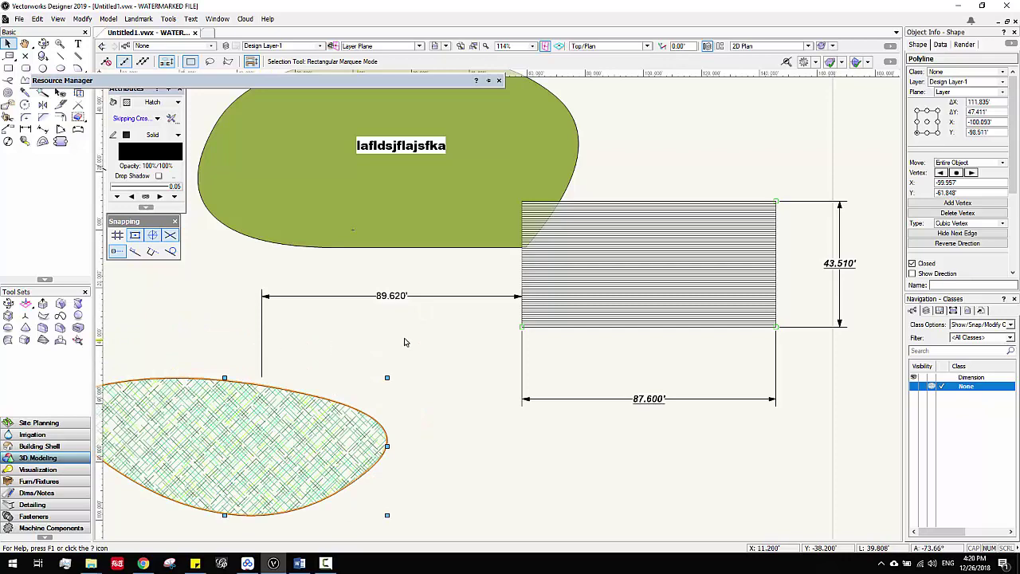
scroll(404, 342, "down", 4)
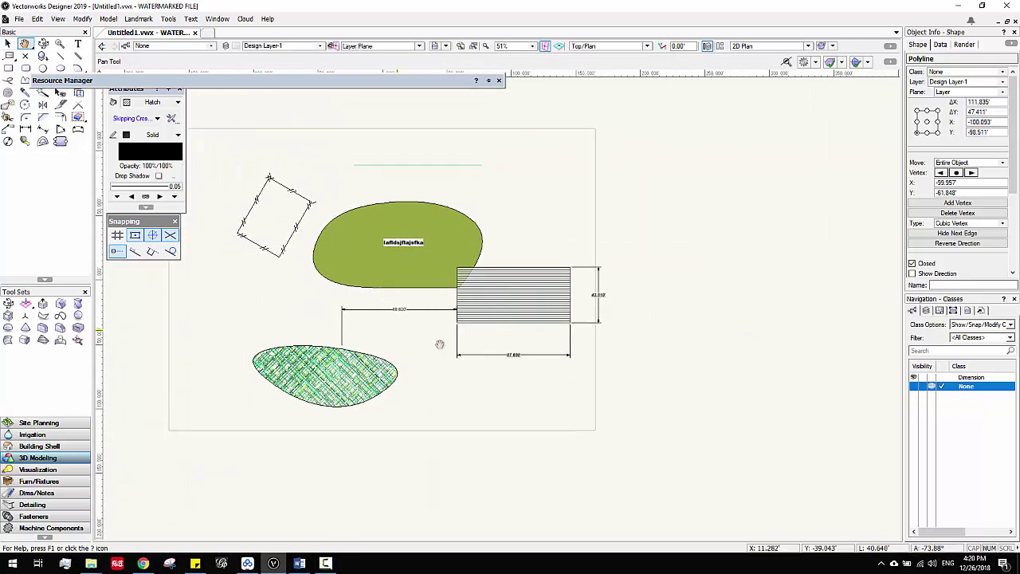
scroll(439, 344, "up", 2)
key("x")
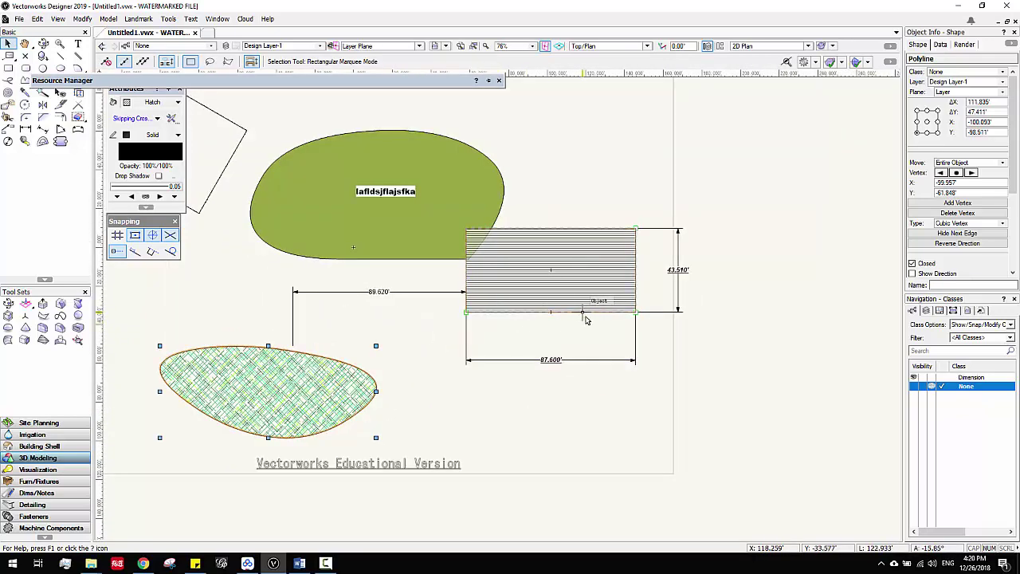